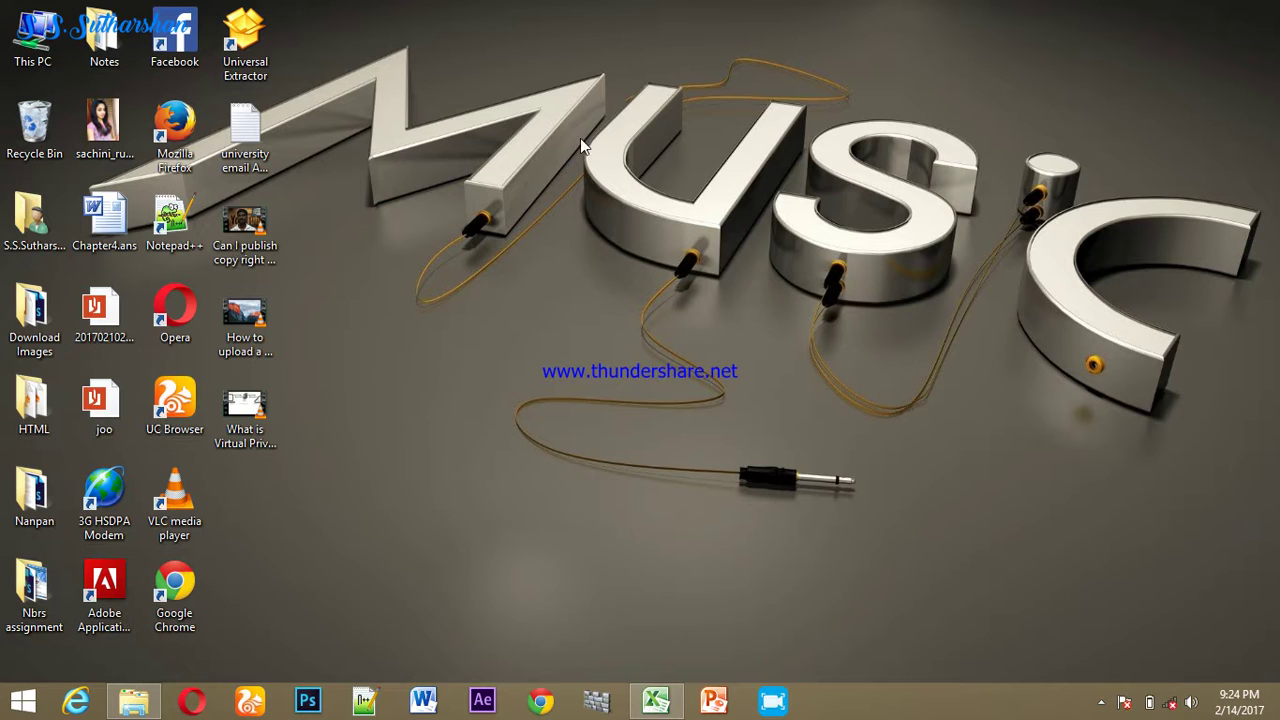
{"action": "right_click", "coordinate": [518, 117]}
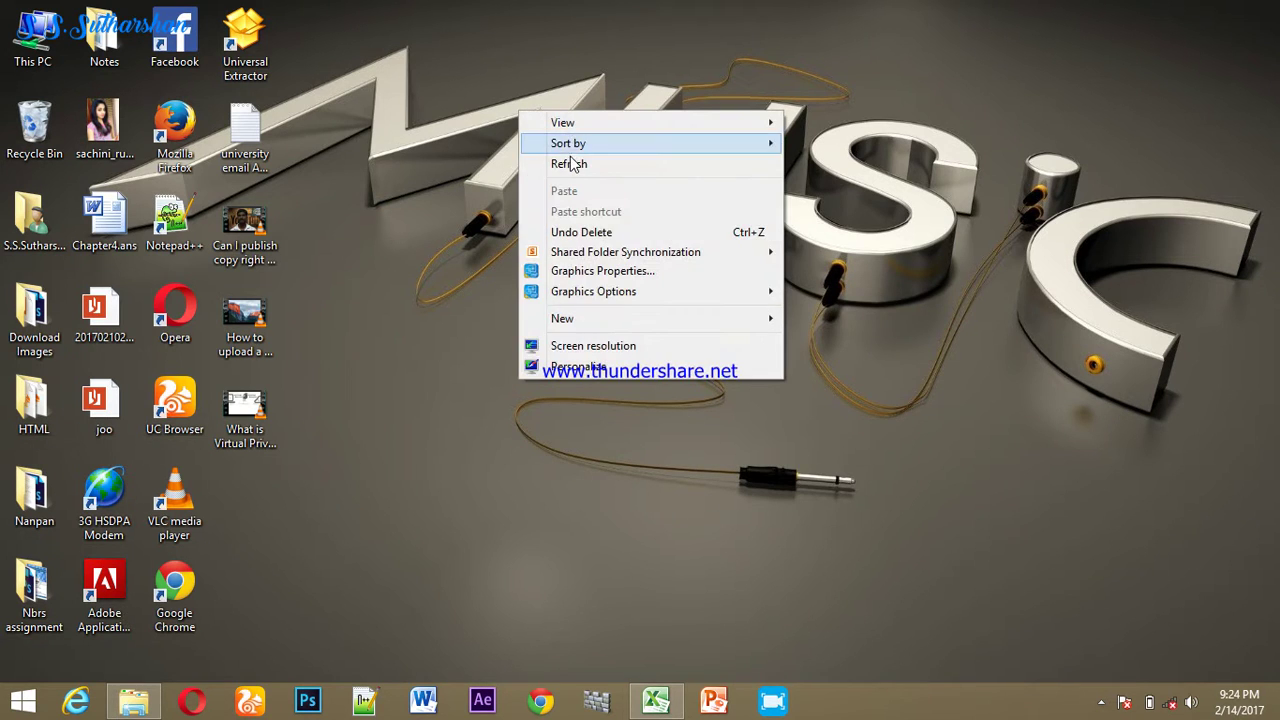
{"action": "left_click", "coordinate": [571, 160]}
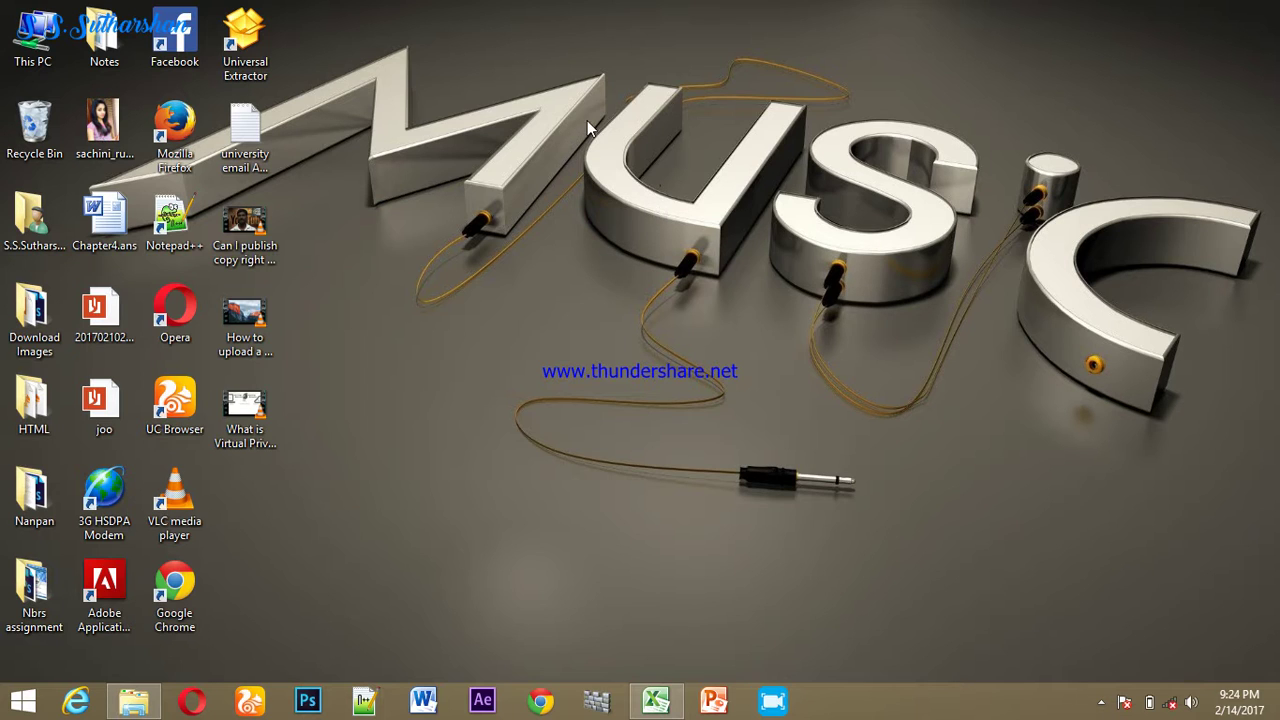
{"action": "right_click", "coordinate": [583, 88]}
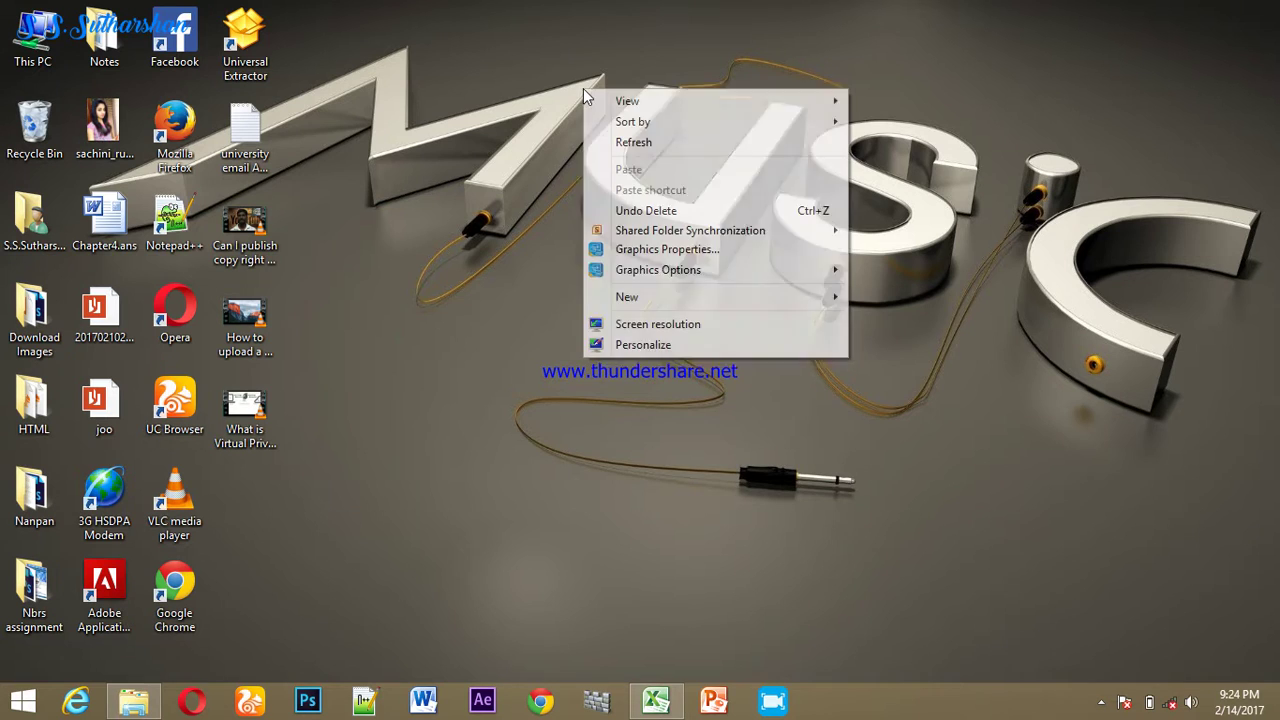
{"action": "left_click", "coordinate": [646, 148]}
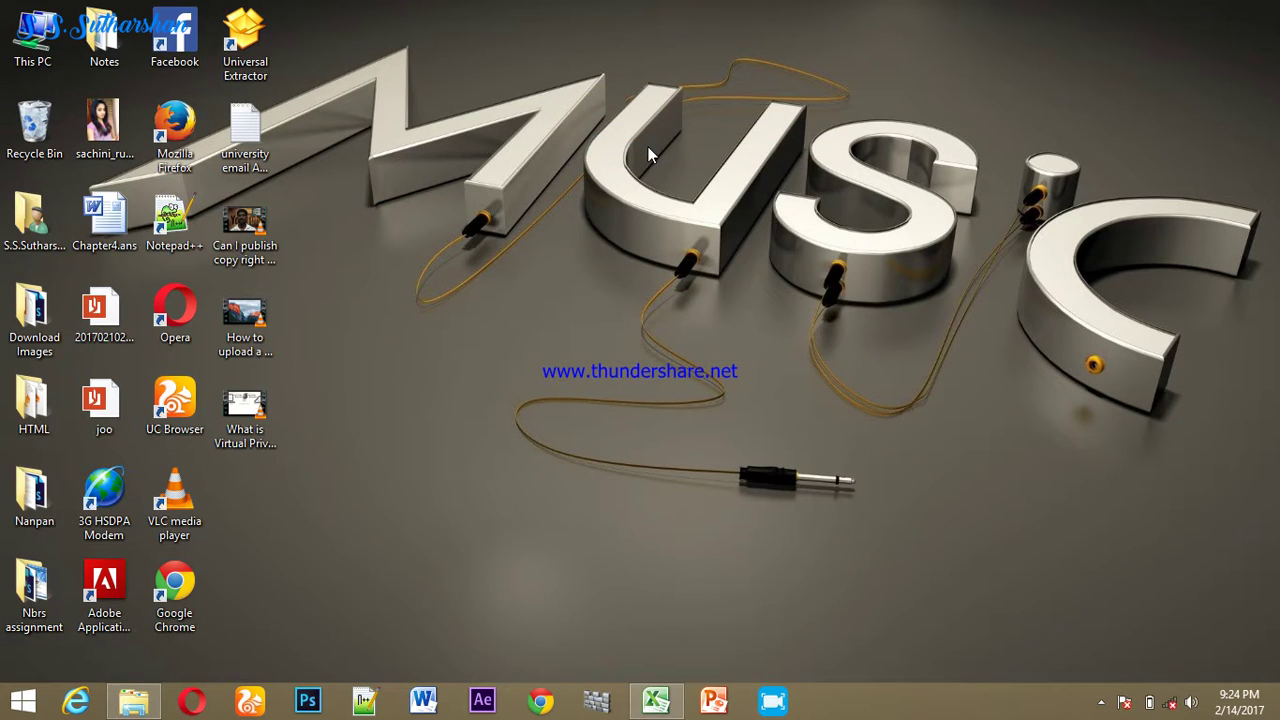
Step: Create a folder named TVEC on the desktop and move it to an open area near the middle
{"action": "right_click", "coordinate": [616, 106]}
{"action": "mouse_move", "coordinate": [652, 310]}
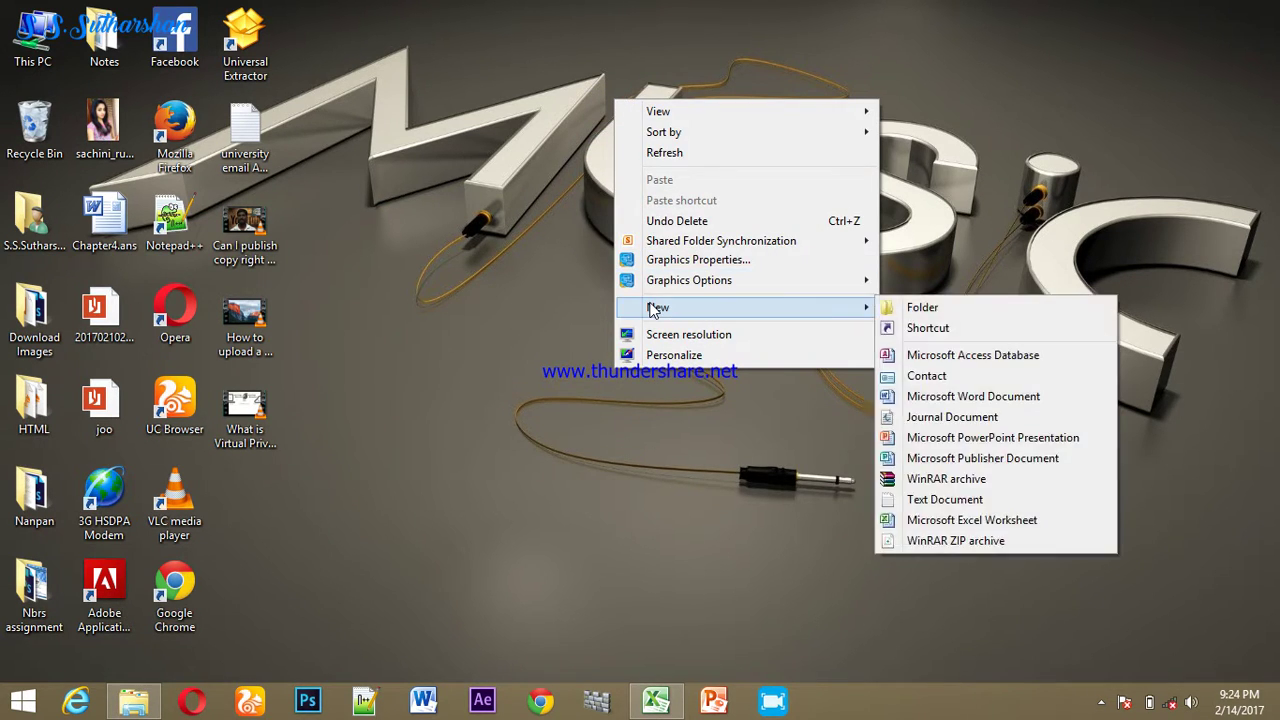
{"action": "left_click", "coordinate": [922, 308]}
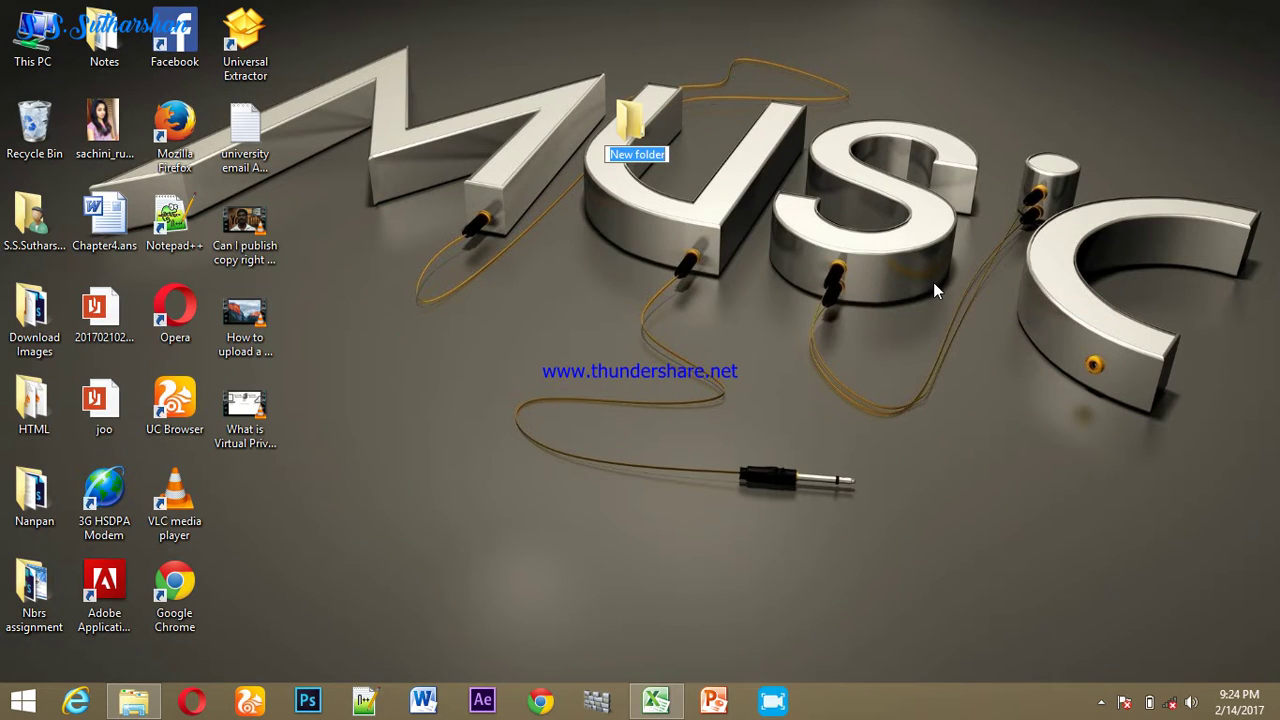
{"action": "type", "text": "TVEC"}
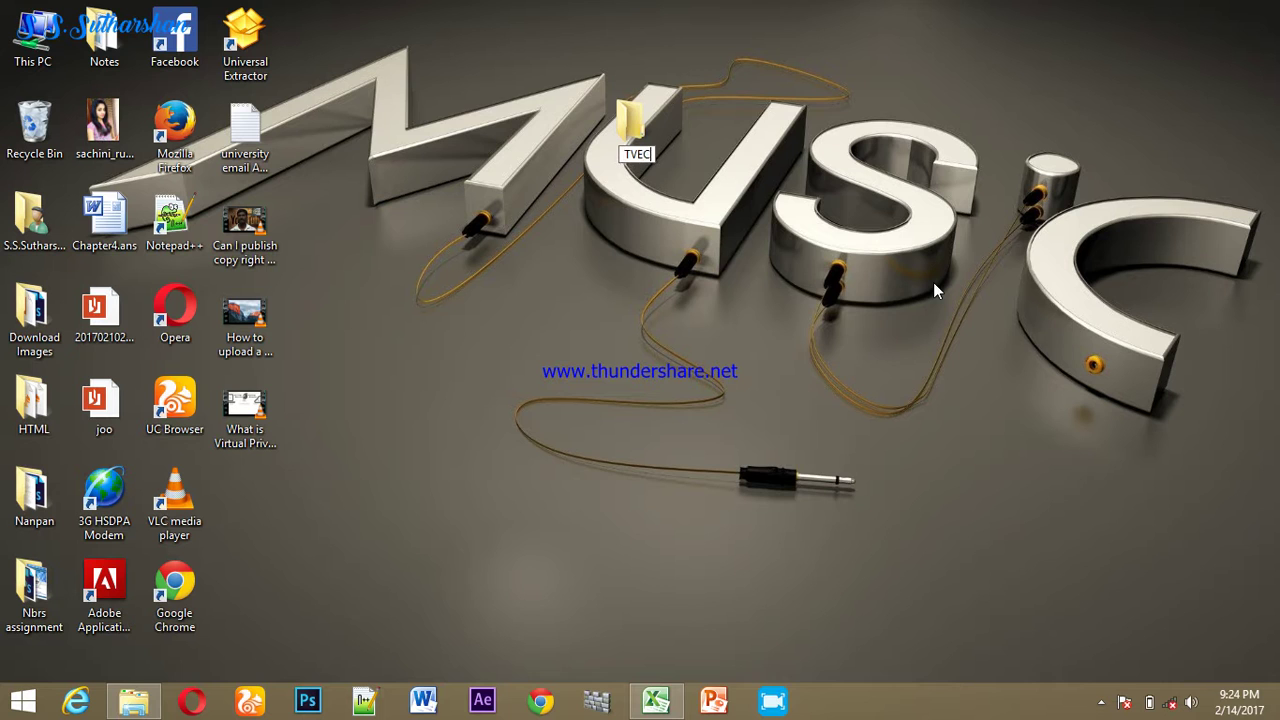
{"action": "key", "text": "Return"}
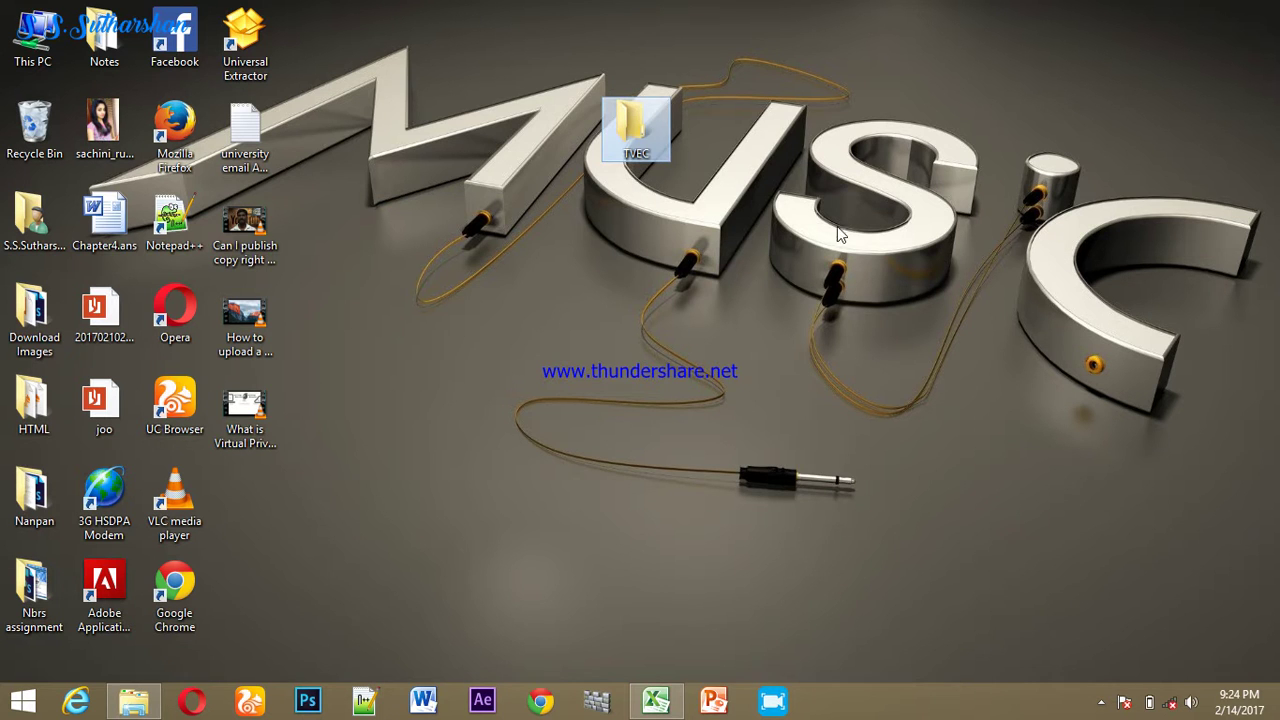
{"action": "left_click_drag", "start_coordinate": [641, 123], "coordinate": [602, 292]}
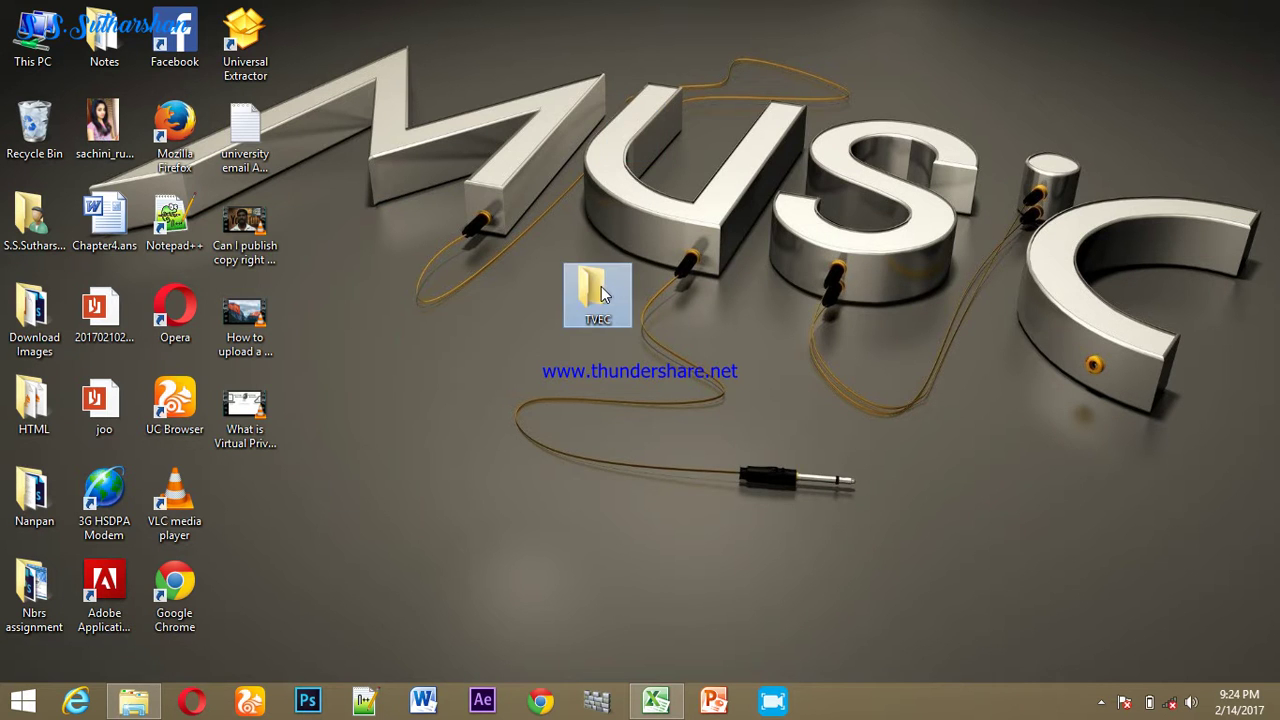
Step: Open the TVEC folder and create a subfolder named ICTT LEVEL 4 in it
{"action": "double_click", "coordinate": [632, 263]}
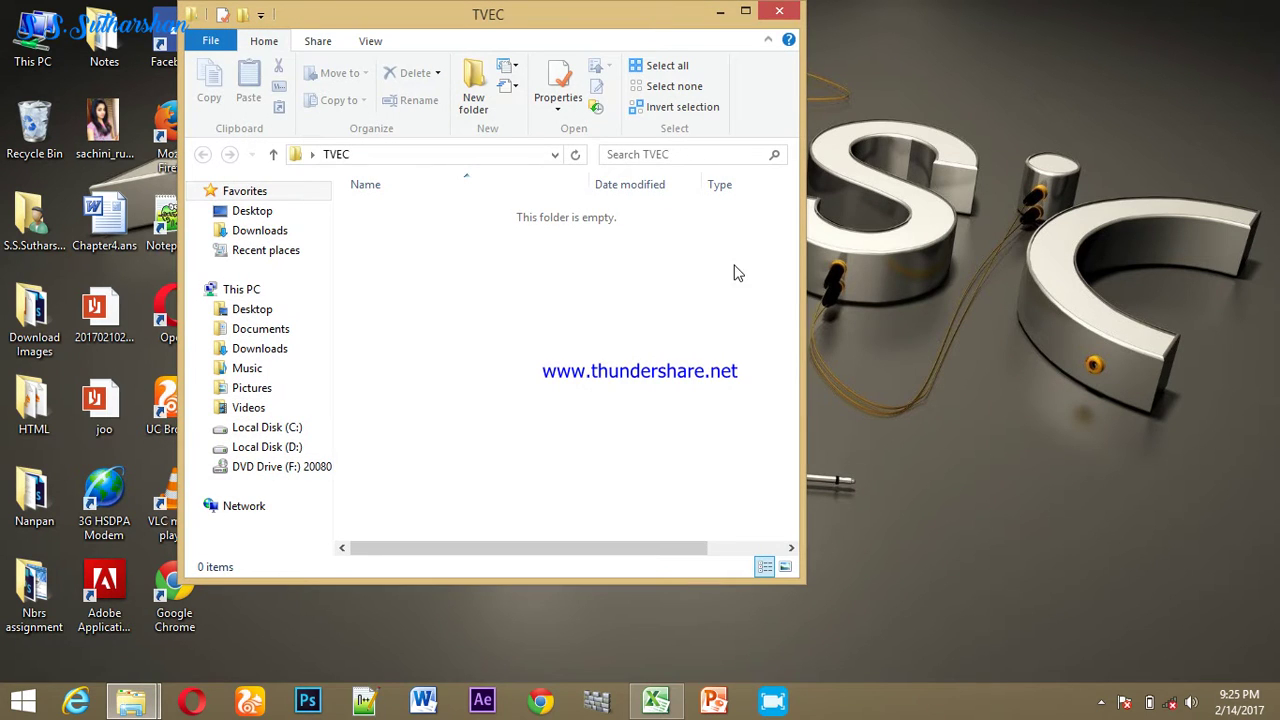
{"action": "left_click", "coordinate": [474, 95]}
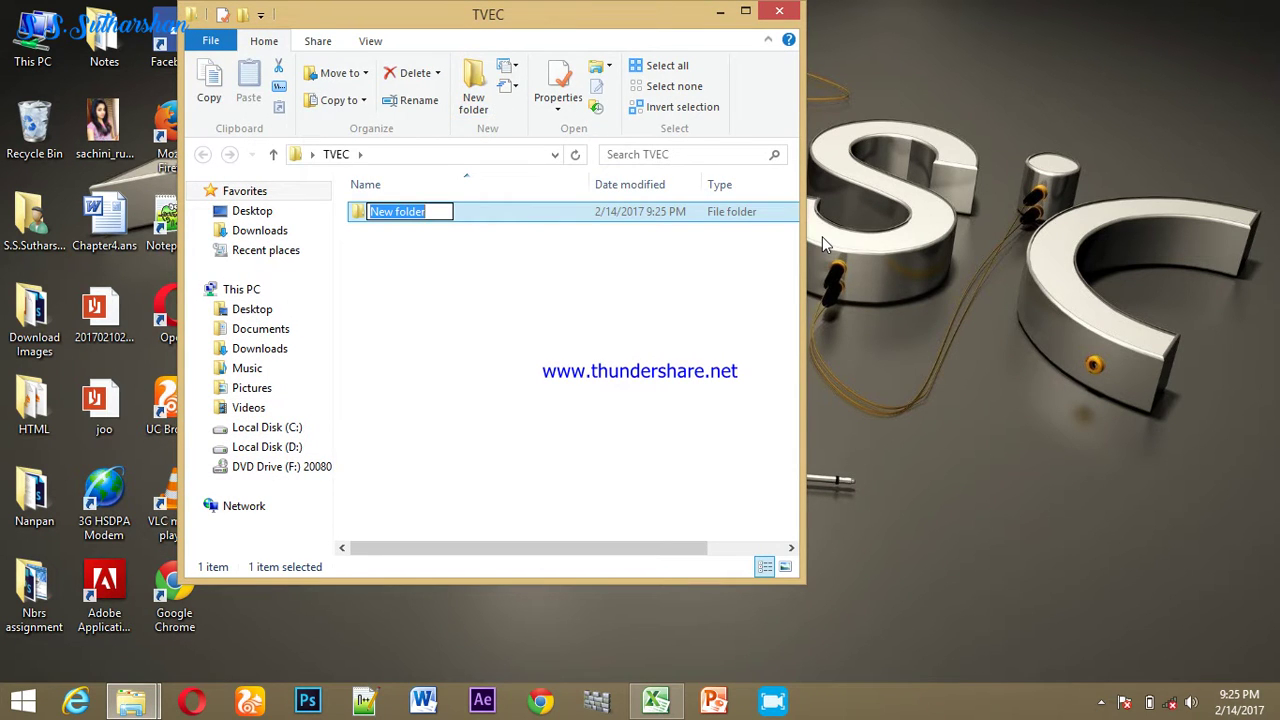
{"action": "type", "text": "ICTT"}
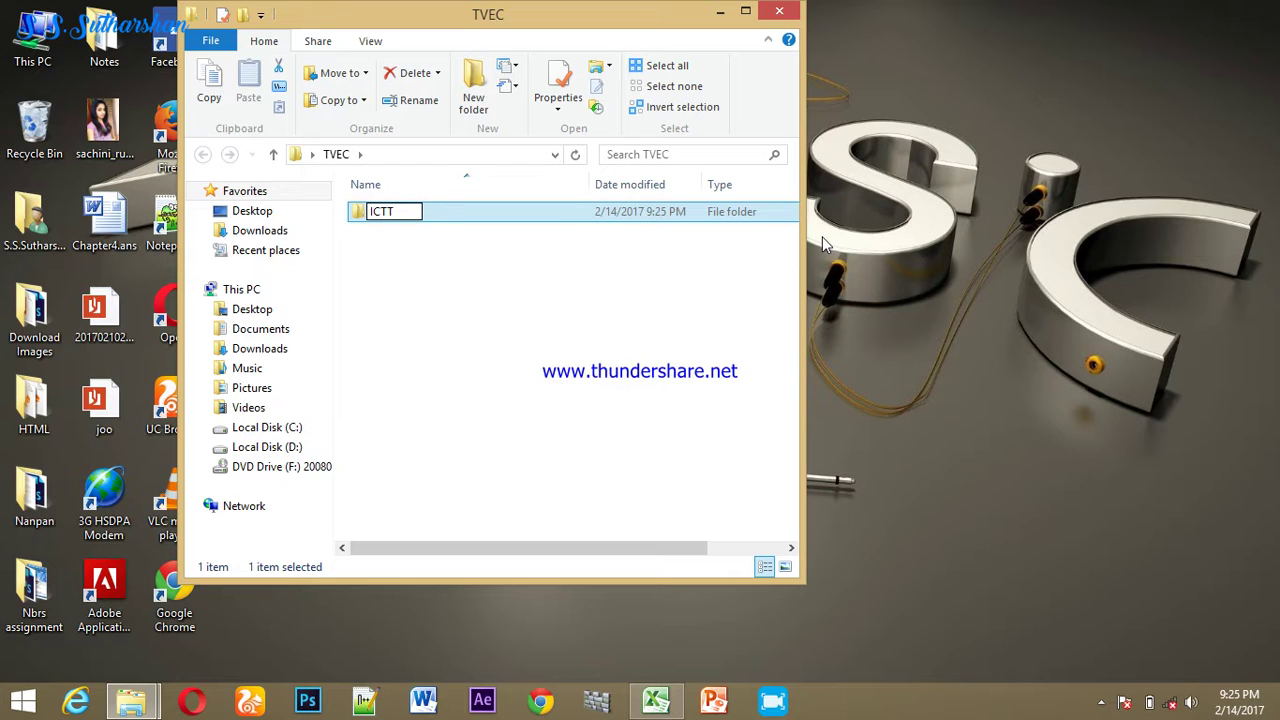
{"action": "type", "text": " LEVEL 4"}
{"action": "left_click", "coordinate": [467, 90]}
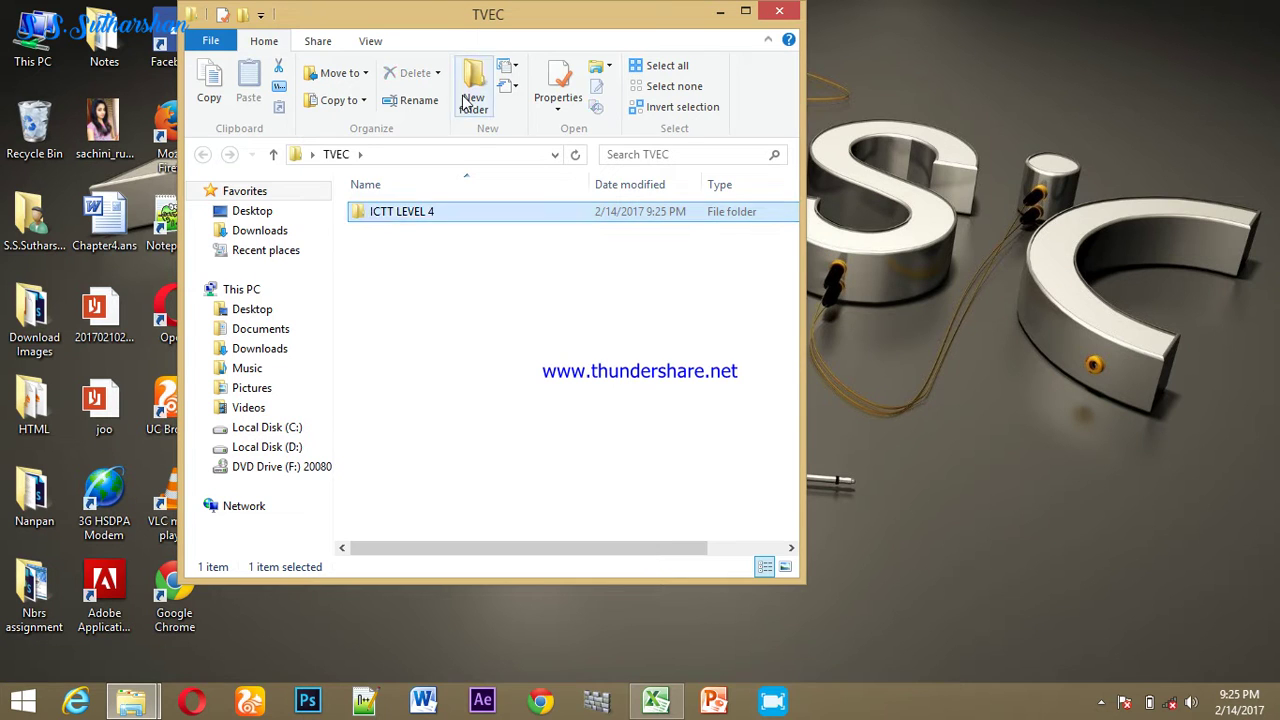
Step: Add a second subfolder named ICT LEVEL 5 to the TVEC folder
{"action": "left_click", "coordinate": [466, 90]}
{"action": "type", "text": "ict"}
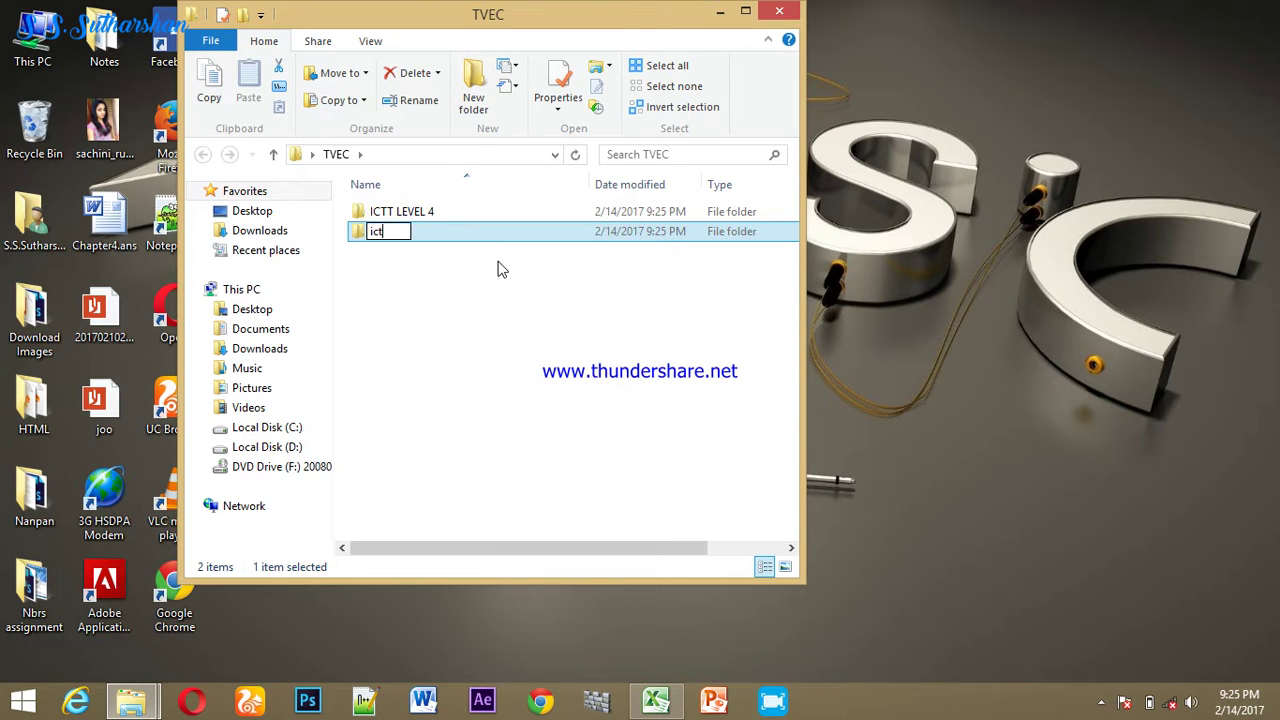
{"action": "type", "text": " Level 5"}
{"action": "left_click_drag", "start_coordinate": [424, 234], "coordinate": [286, 234]}
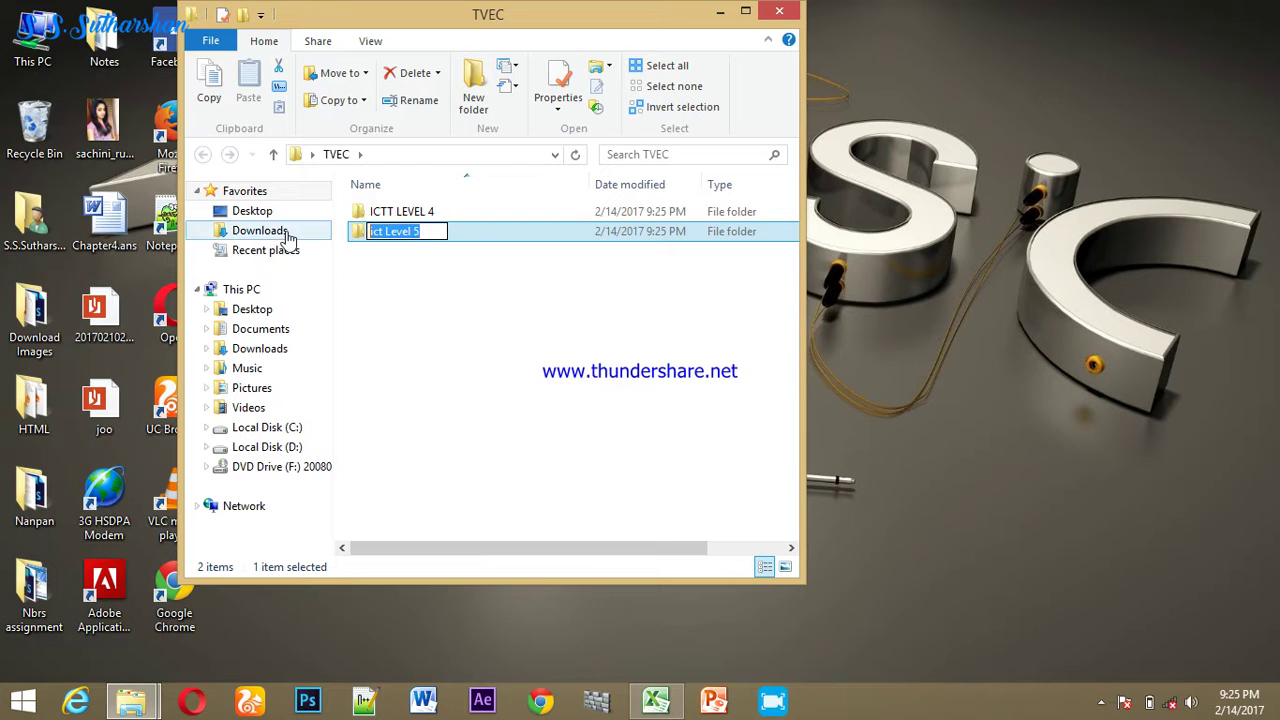
{"action": "type", "text": "ICT"}
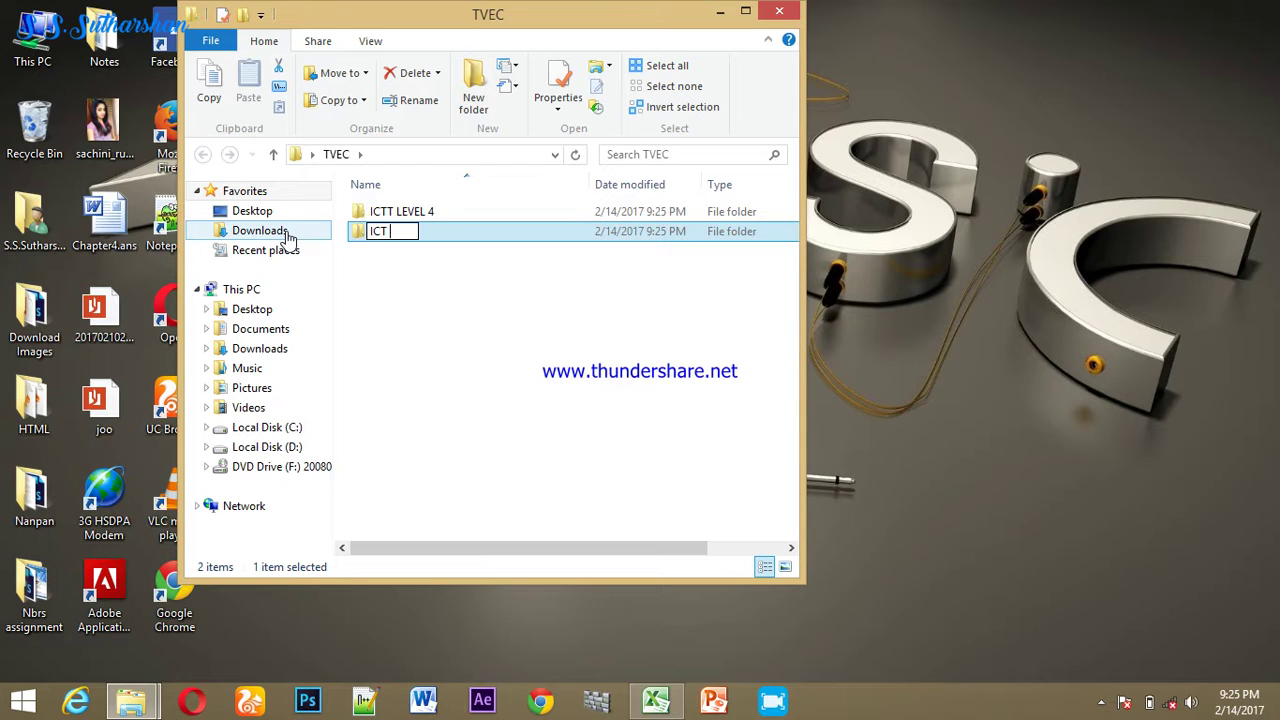
{"action": "type", "text": " LEVEL 5"}
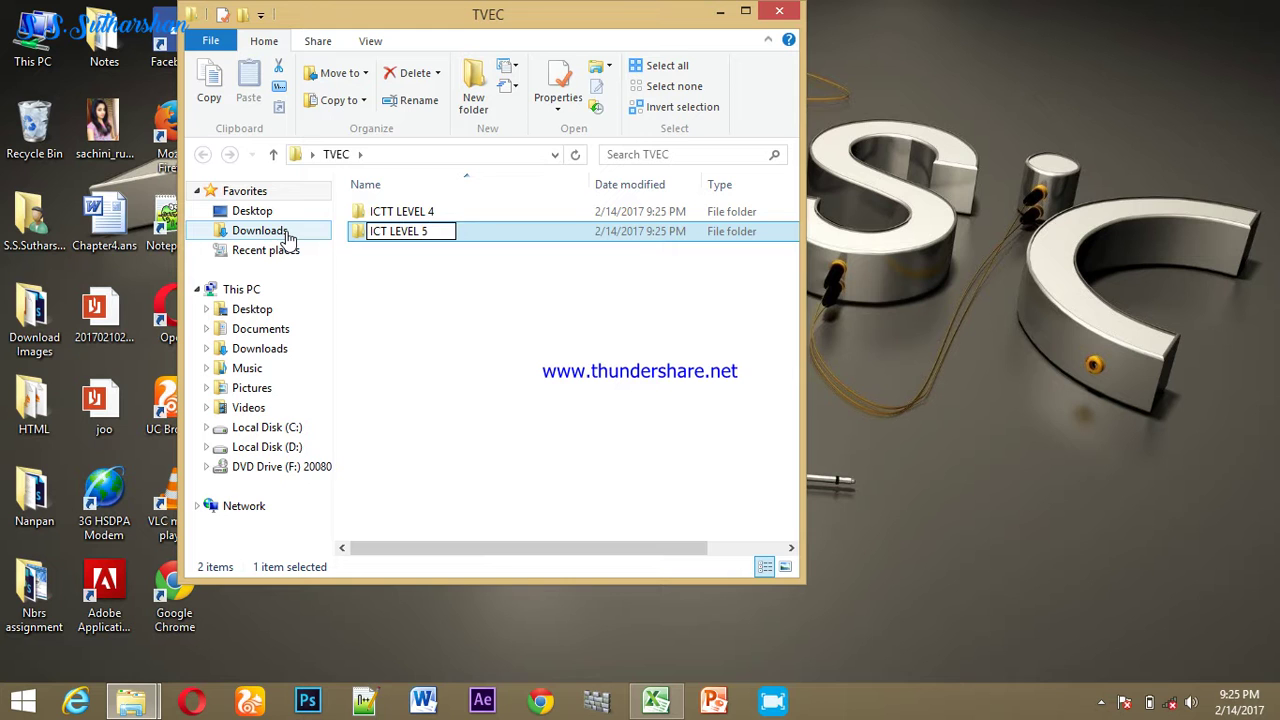
{"action": "left_click", "coordinate": [410, 310]}
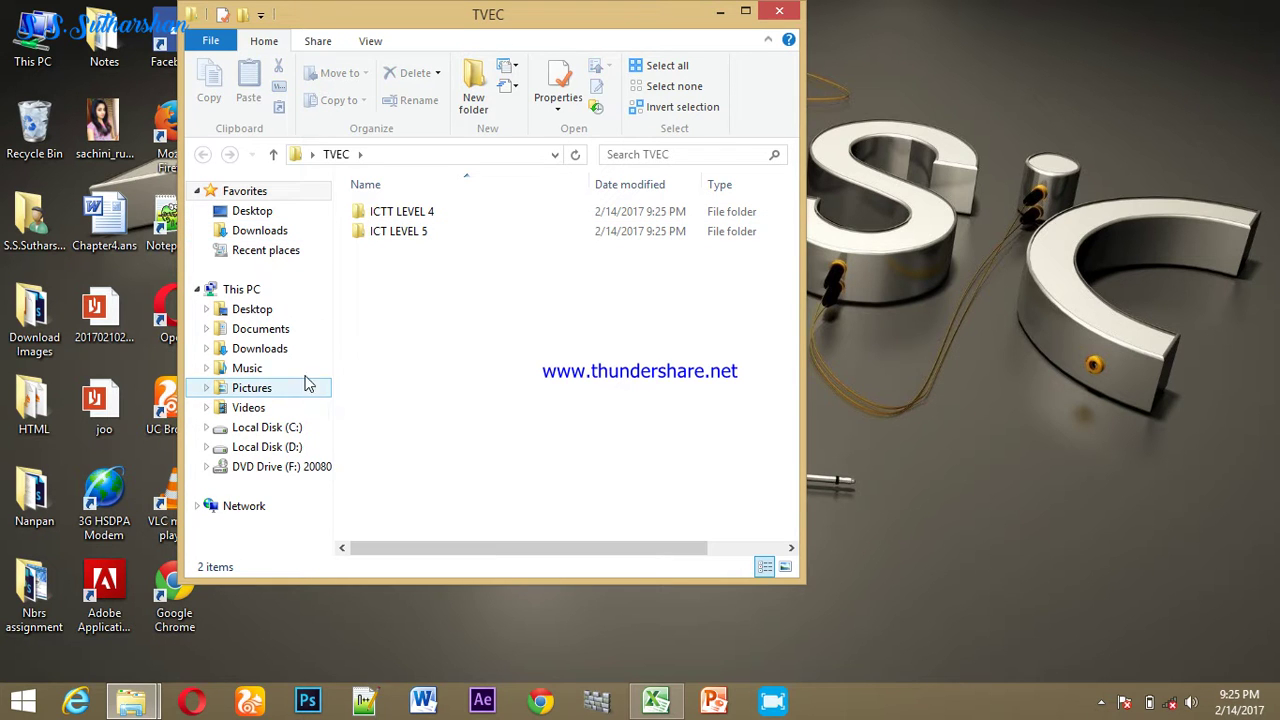
Step: Create a folder named Shortcut inside ICTT LEVEL 4 and minimise the folder window
{"action": "left_click_drag", "start_coordinate": [400, 22], "coordinate": [848, 99]}
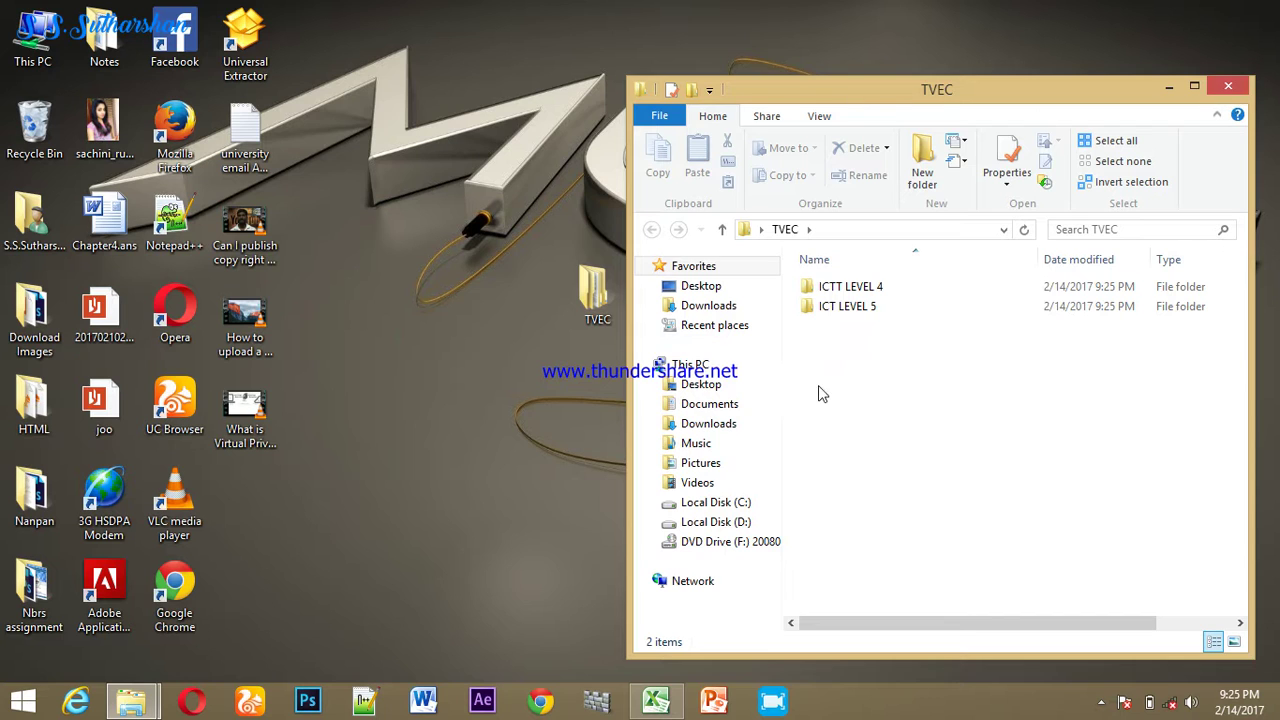
{"action": "left_click", "coordinate": [858, 291]}
{"action": "double_click", "coordinate": [858, 291]}
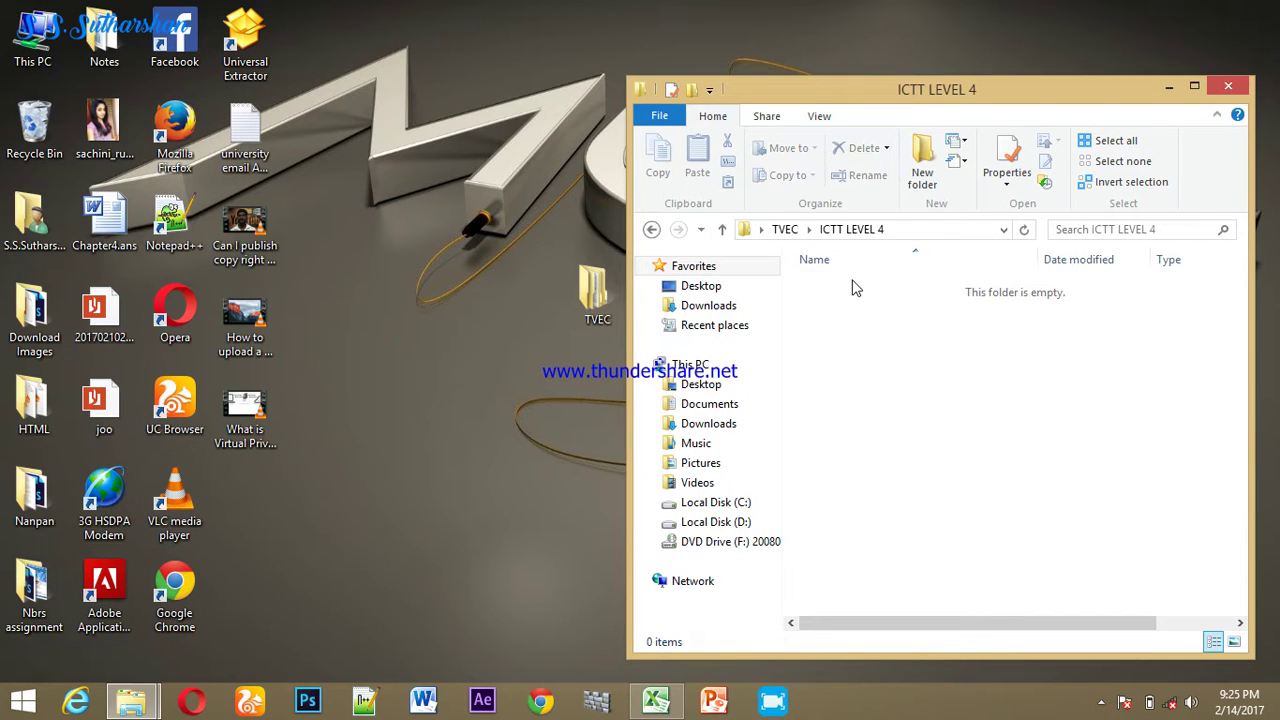
{"action": "left_click", "coordinate": [922, 158]}
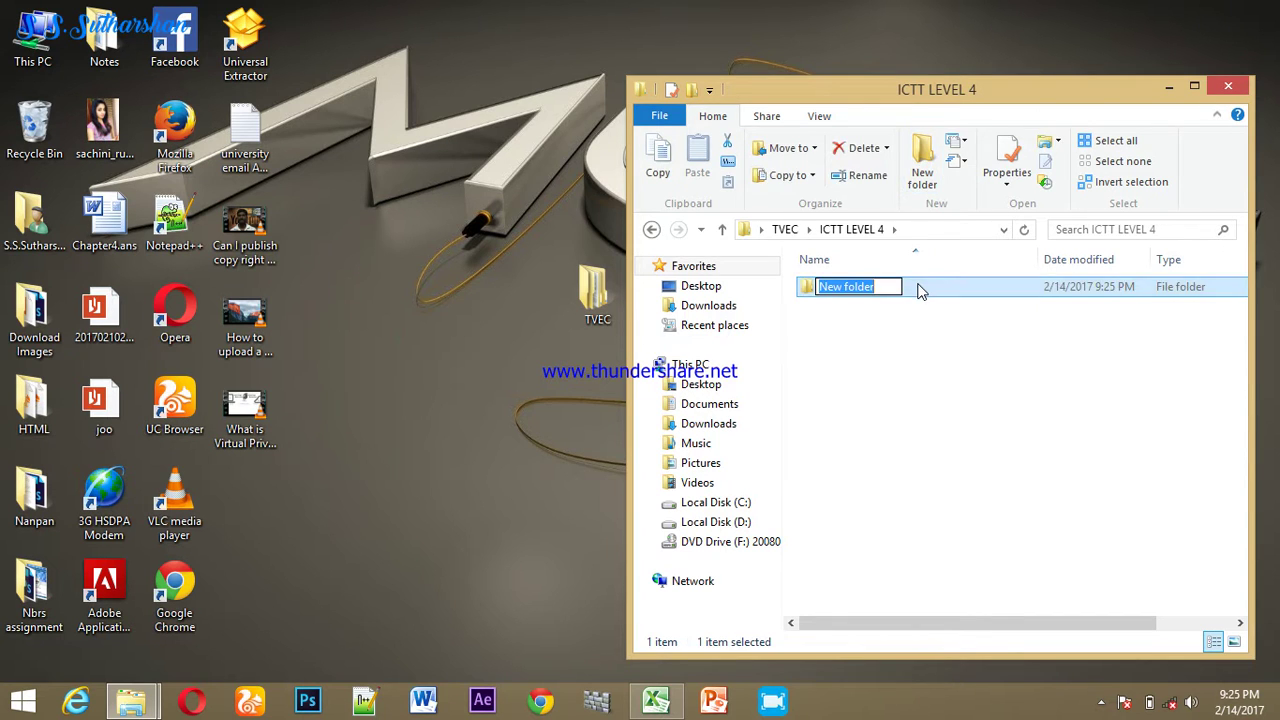
{"action": "type", "text": "Sho"}
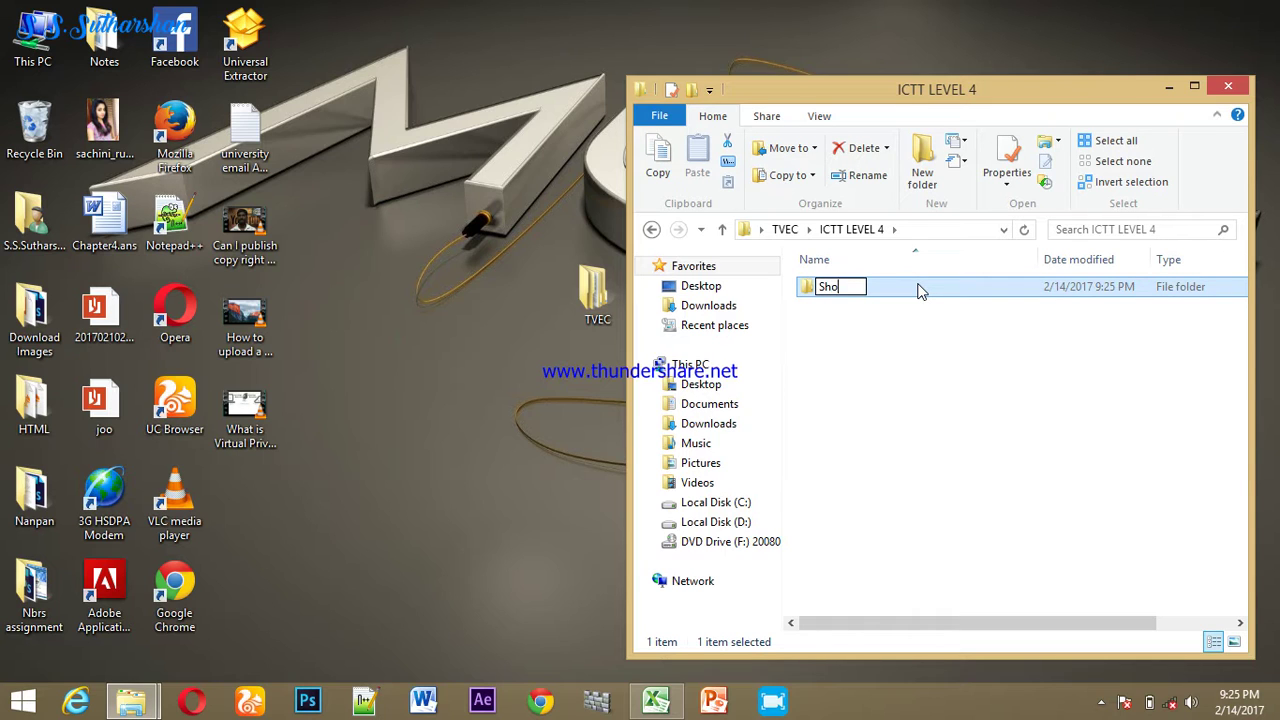
{"action": "type", "text": "rtcut"}
{"action": "key", "text": "Return"}
{"action": "left_click", "coordinate": [910, 389]}
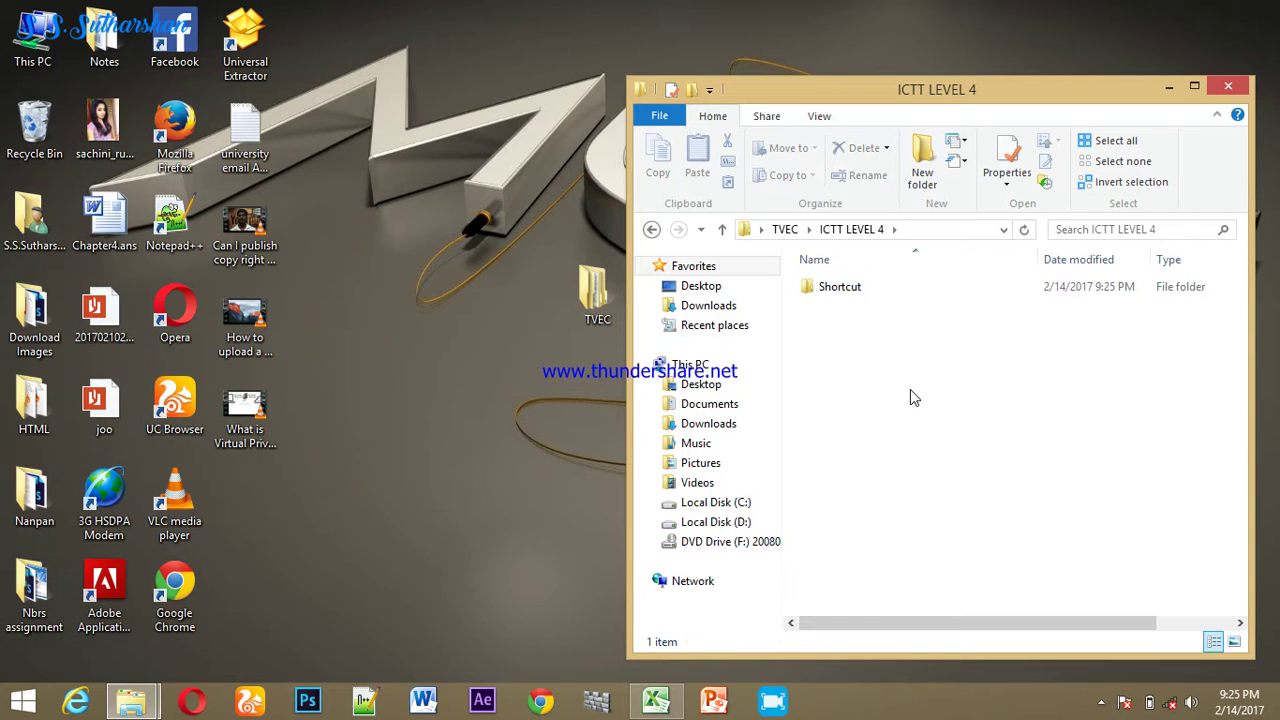
{"action": "left_click", "coordinate": [1169, 88]}
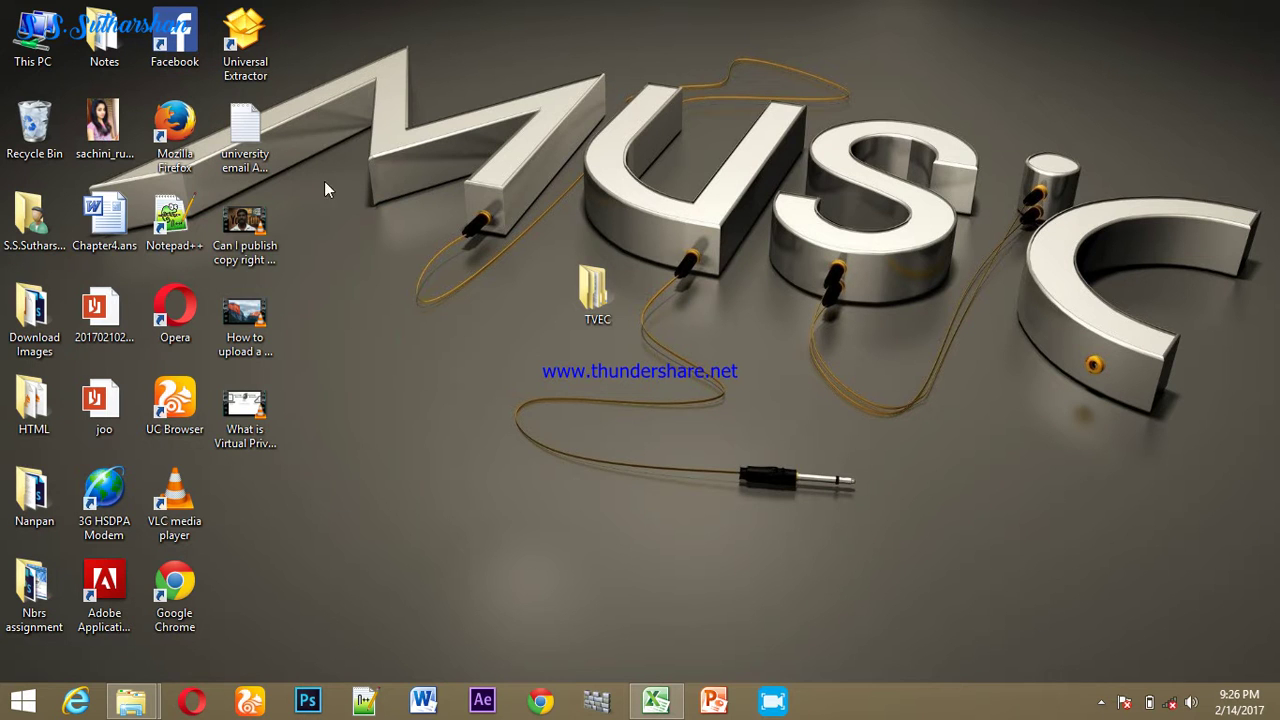
Step: Switch to Paint and draw a text box about 1143 × 423 px on the blank canvas
{"action": "double_click", "coordinate": [604, 290]}
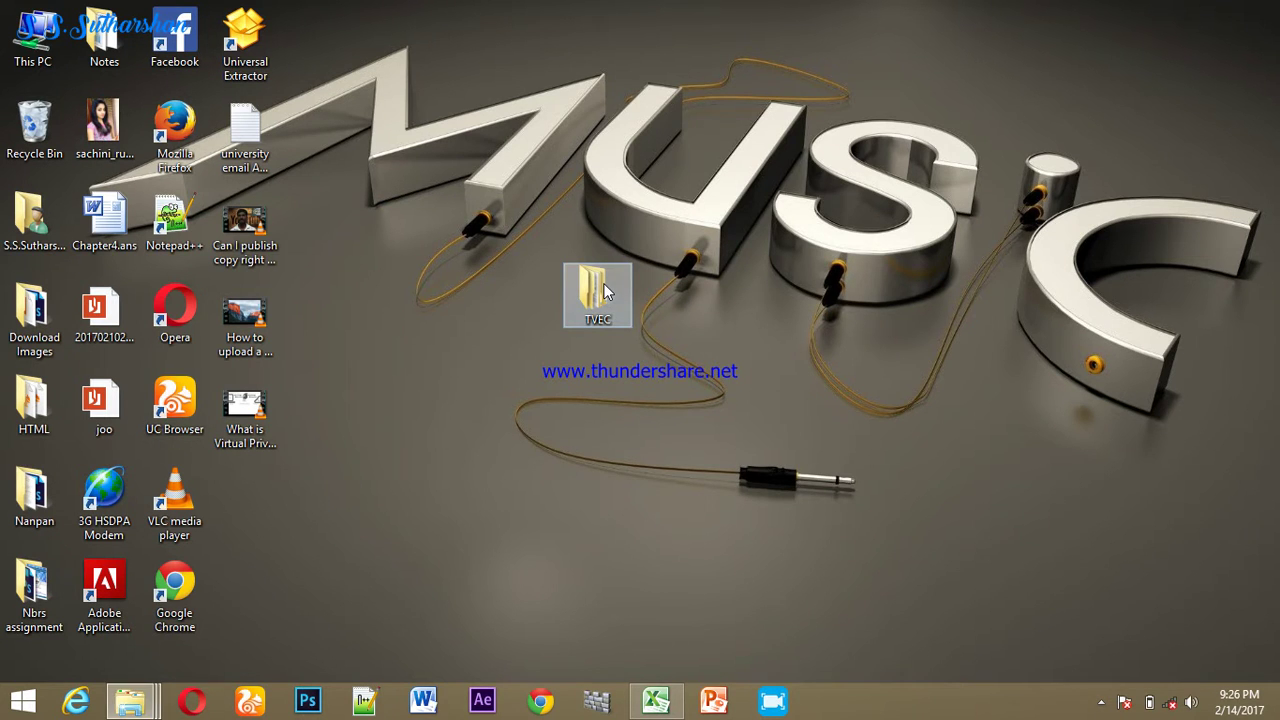
{"action": "left_click", "coordinate": [1250, 12]}
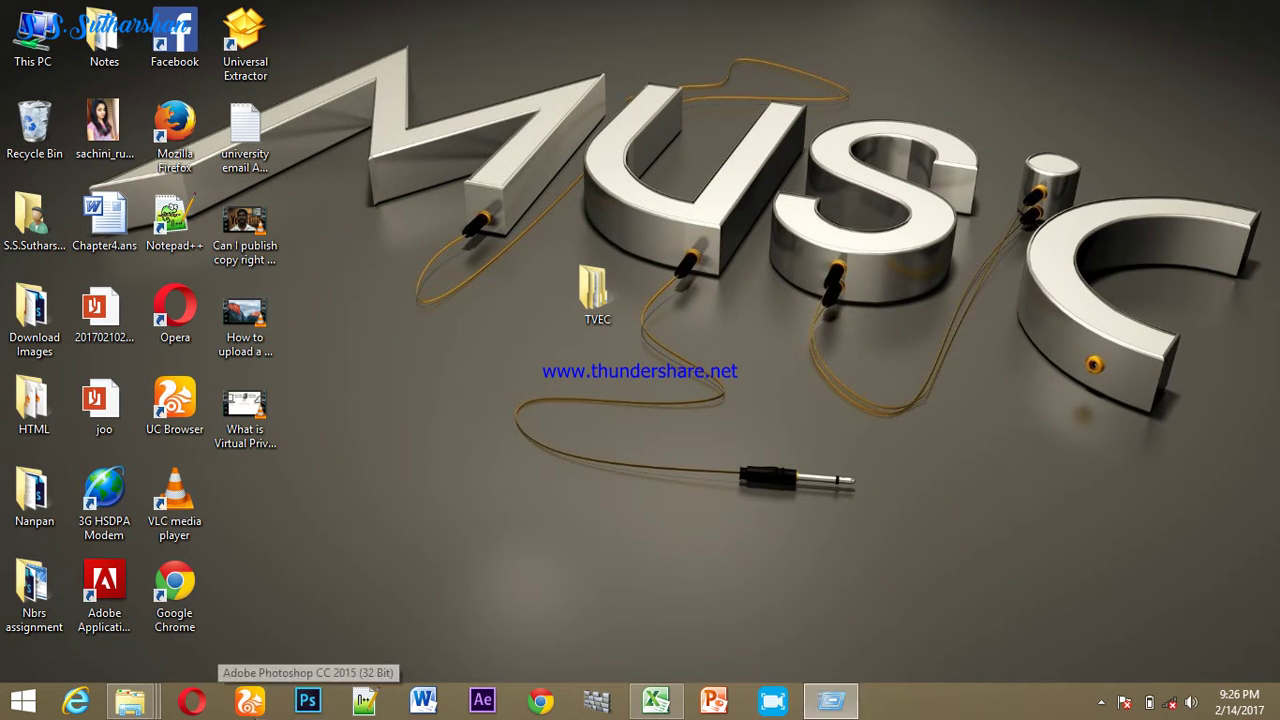
{"action": "key", "text": "super+r"}
{"action": "key", "text": "Return"}
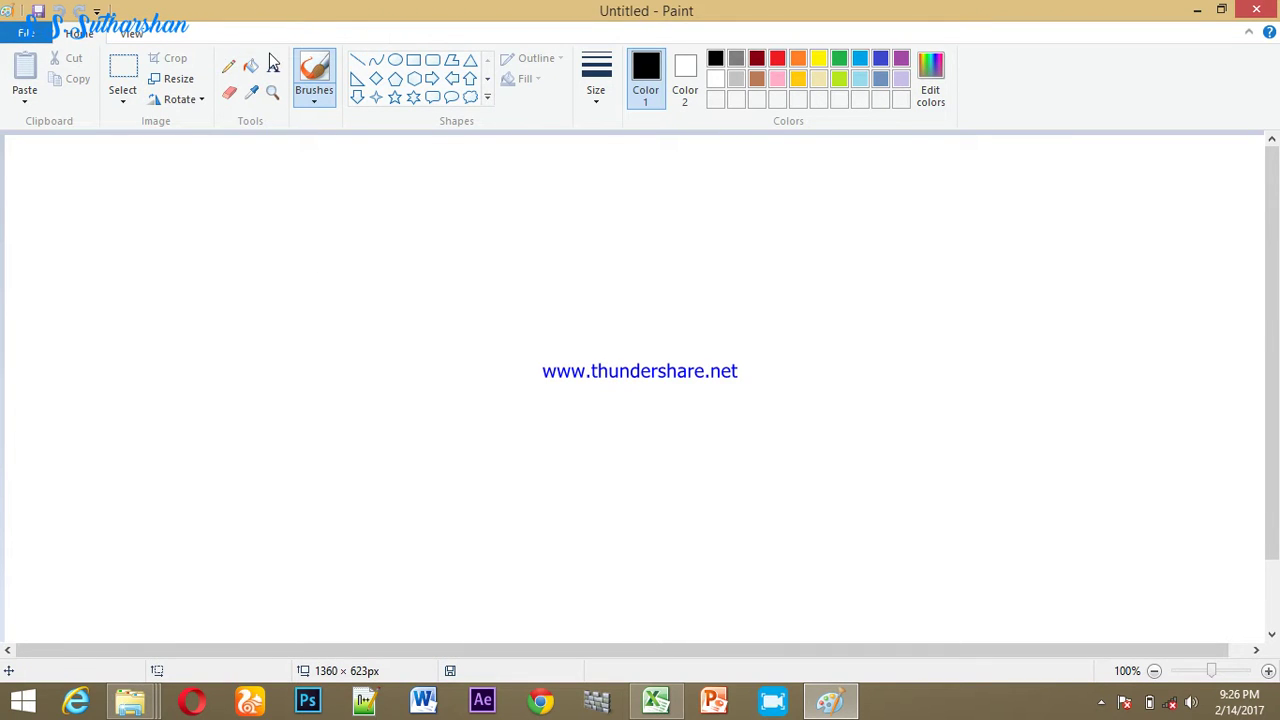
{"action": "left_click", "coordinate": [273, 67]}
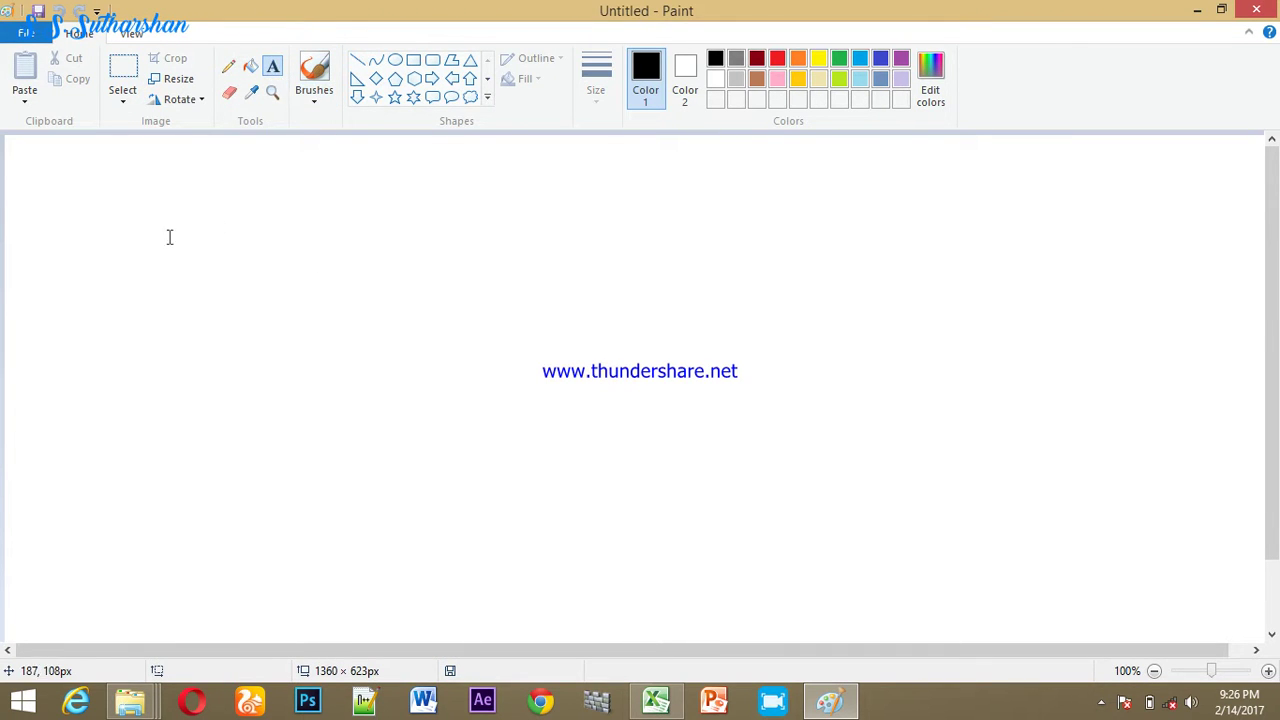
{"action": "left_click_drag", "start_coordinate": [123, 187], "coordinate": [1195, 584]}
Step: Enter the list Notepad, Mspaint and Calculator in the text box, one name per line
{"action": "type", "text": "N"}
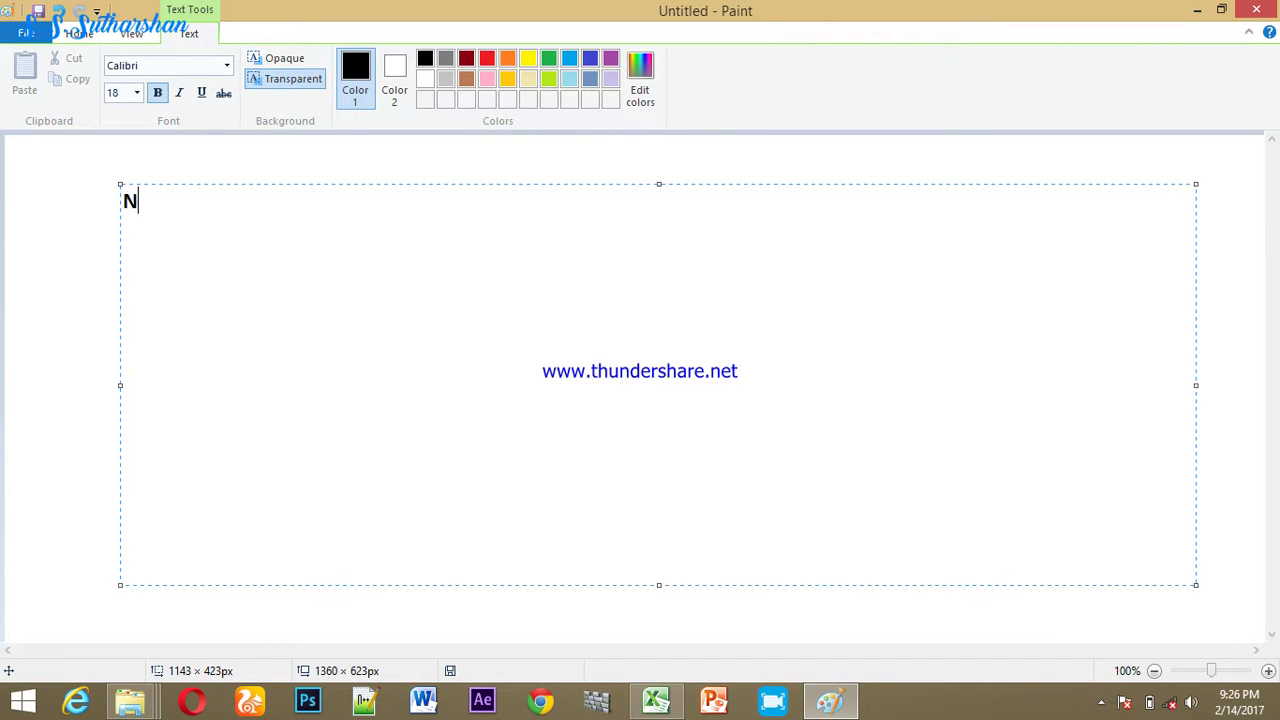
{"action": "type", "text": "otepad"}
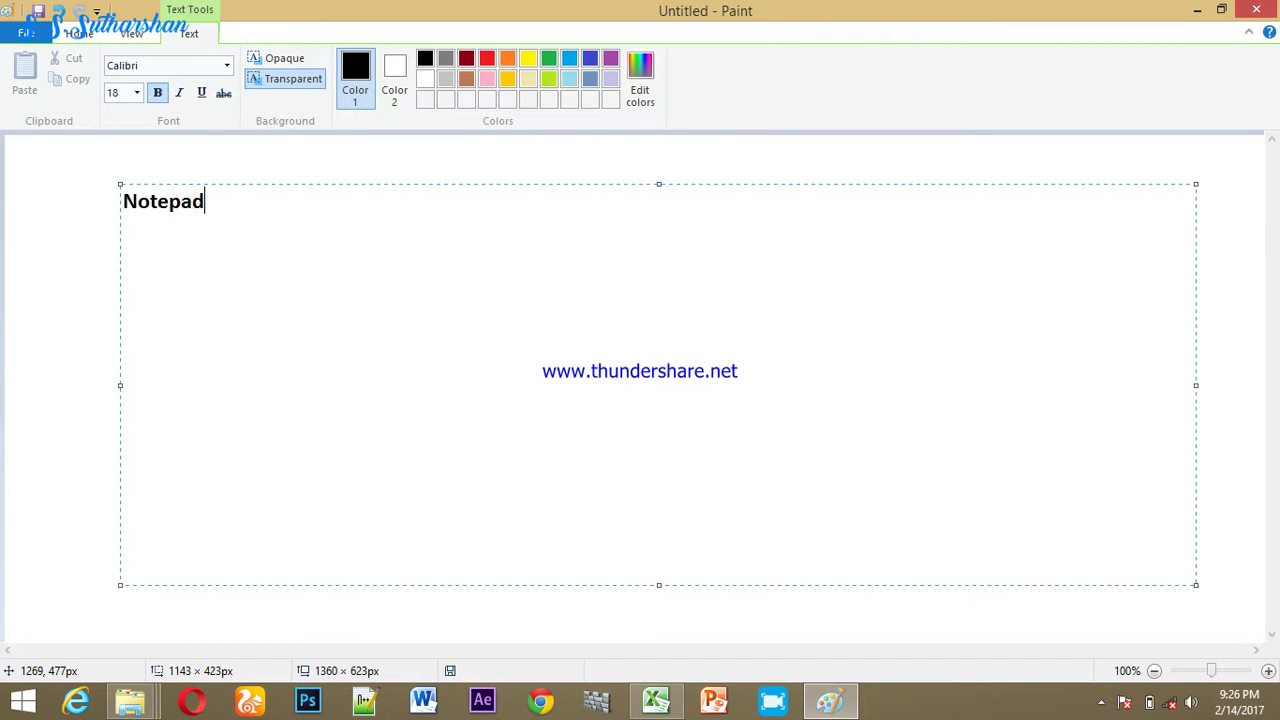
{"action": "key", "text": "Return"}
{"action": "type", "text": "Mspa"}
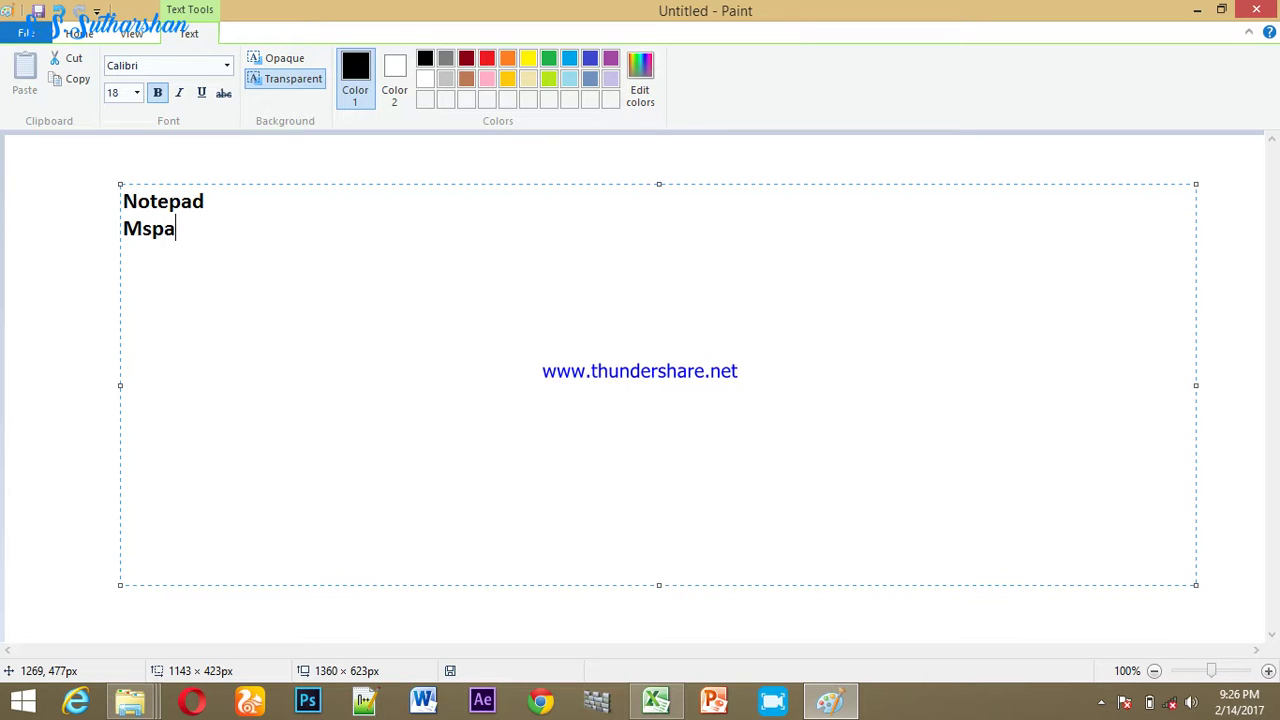
{"action": "type", "text": "int"}
{"action": "key", "text": "Return"}
{"action": "type", "text": "Calcul"}
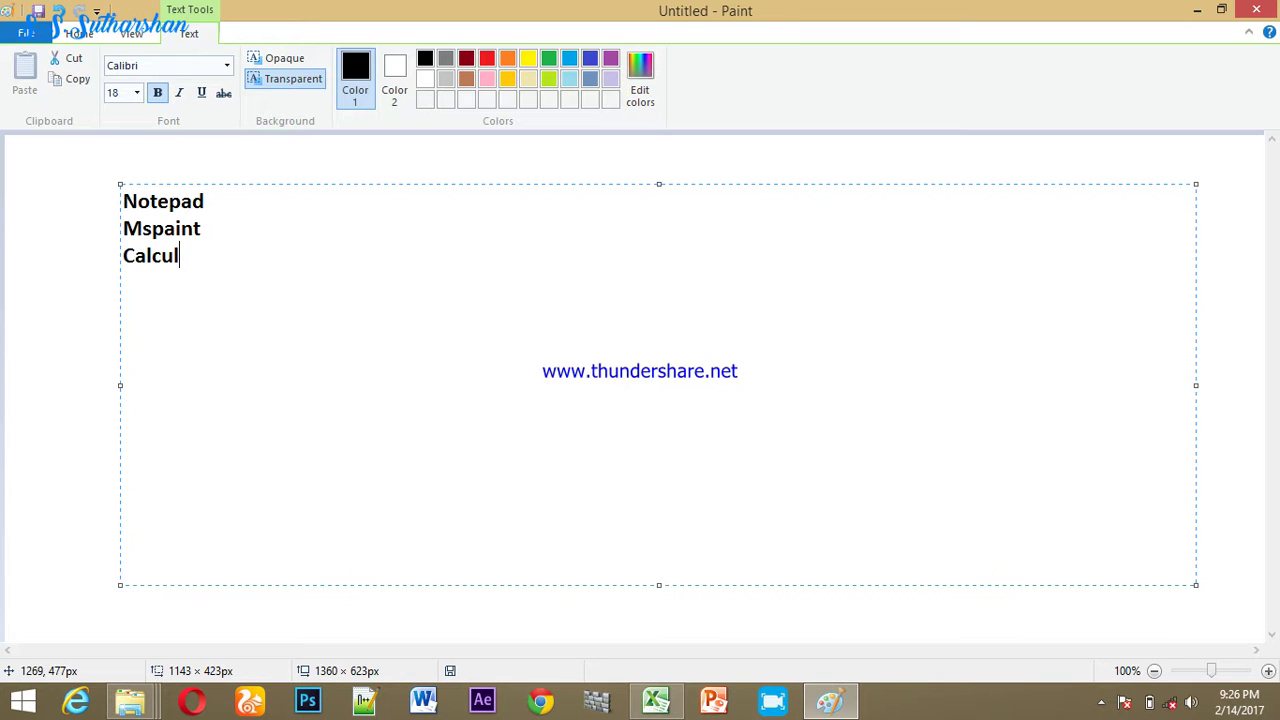
{"action": "type", "text": "ator"}
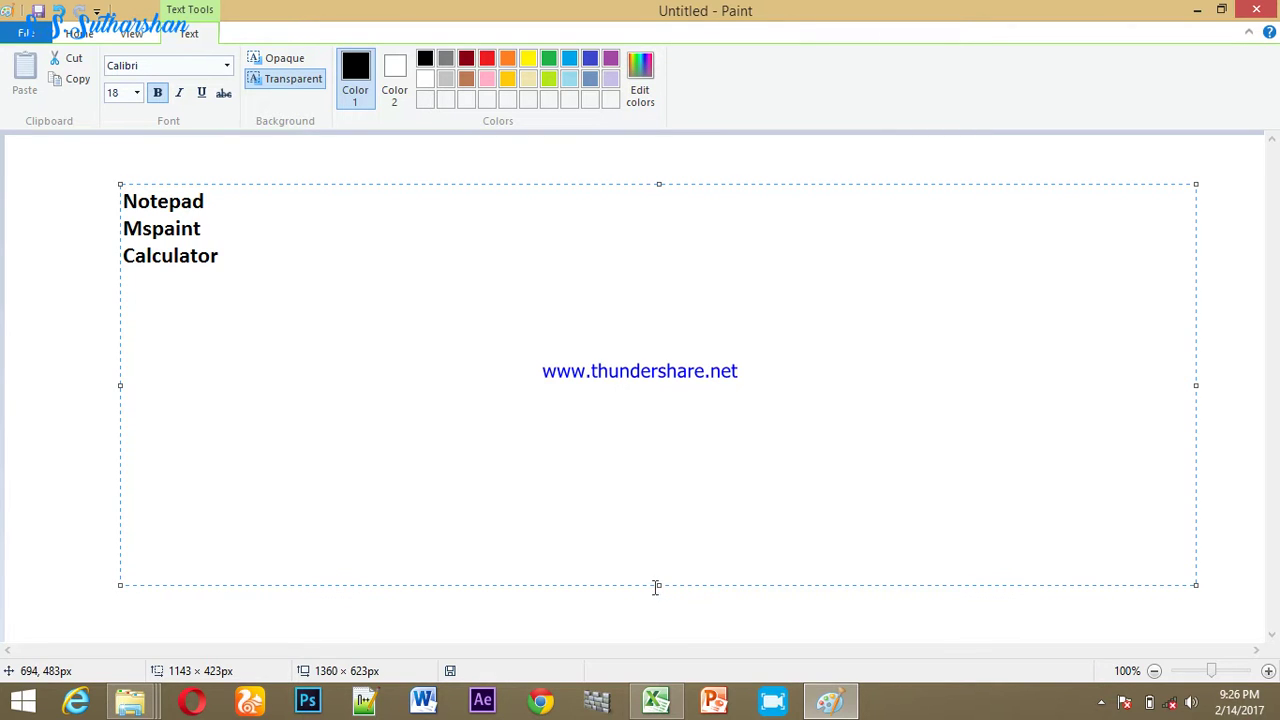
Step: Shorten the text box to about 254 px high and minimise the Paint window
{"action": "left_click_drag", "start_coordinate": [658, 584], "coordinate": [620, 417]}
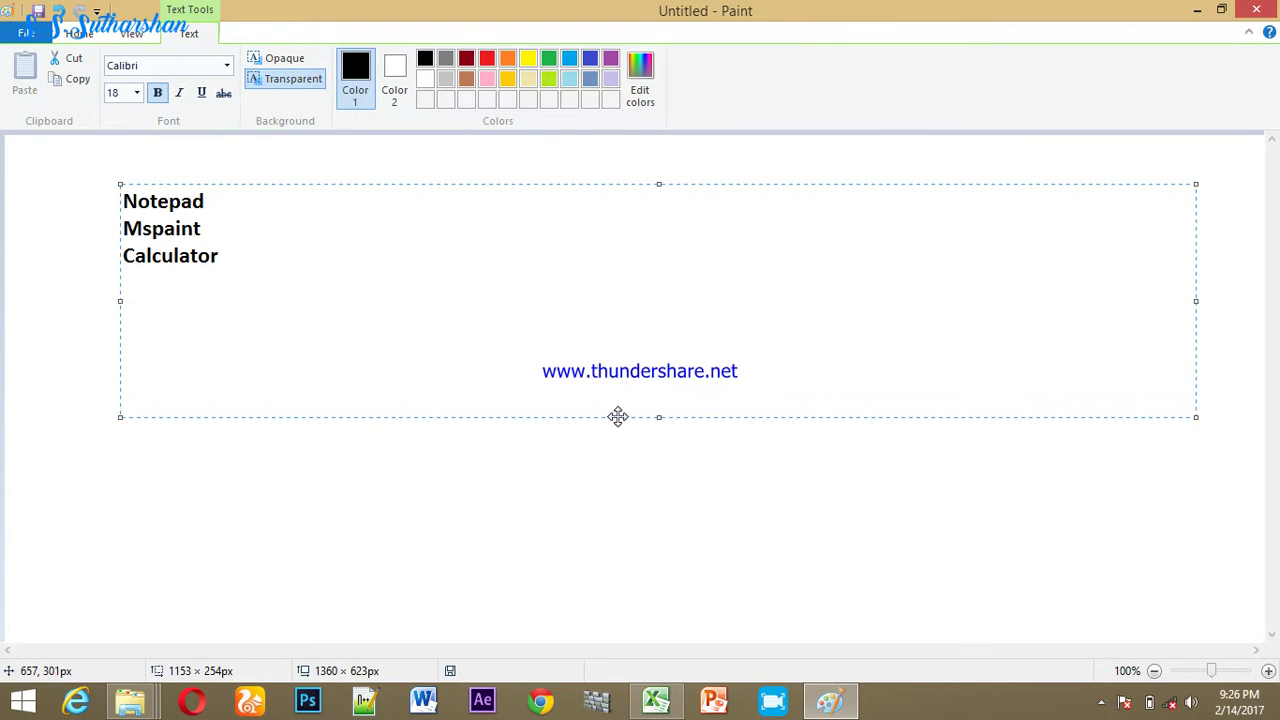
{"action": "left_click_drag", "start_coordinate": [261, 264], "coordinate": [114, 166]}
{"action": "left_click", "coordinate": [285, 256]}
{"action": "left_click", "coordinate": [1198, 14]}
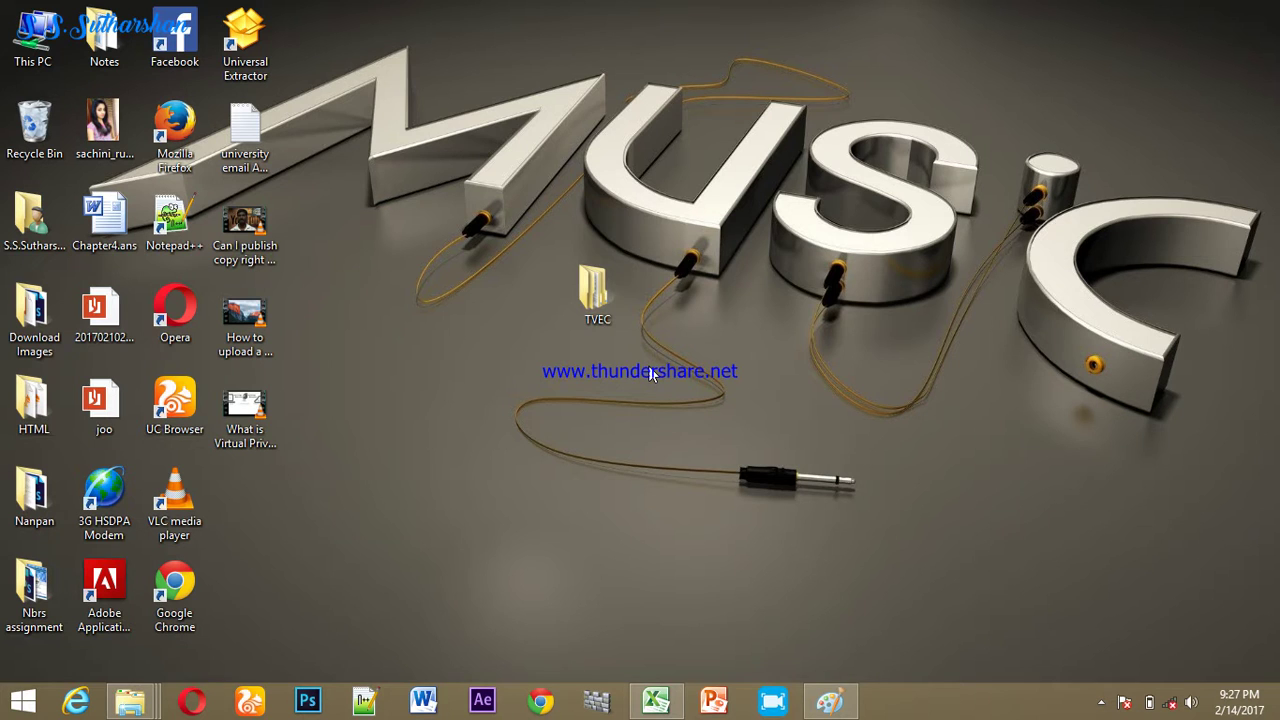
Step: View the contents of the TVEC folder, minimise its window, and move the TVEC folder closer to the other desktop icons
{"action": "double_click", "coordinate": [596, 292]}
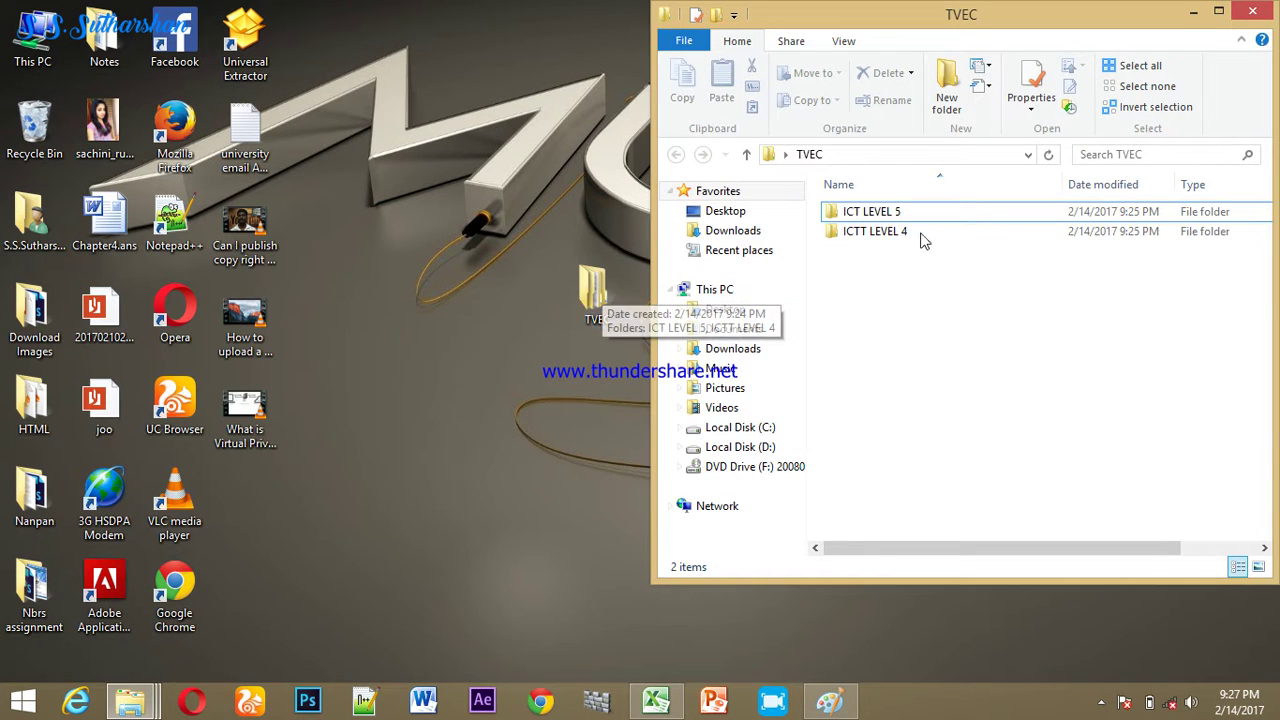
{"action": "left_click", "coordinate": [1193, 10]}
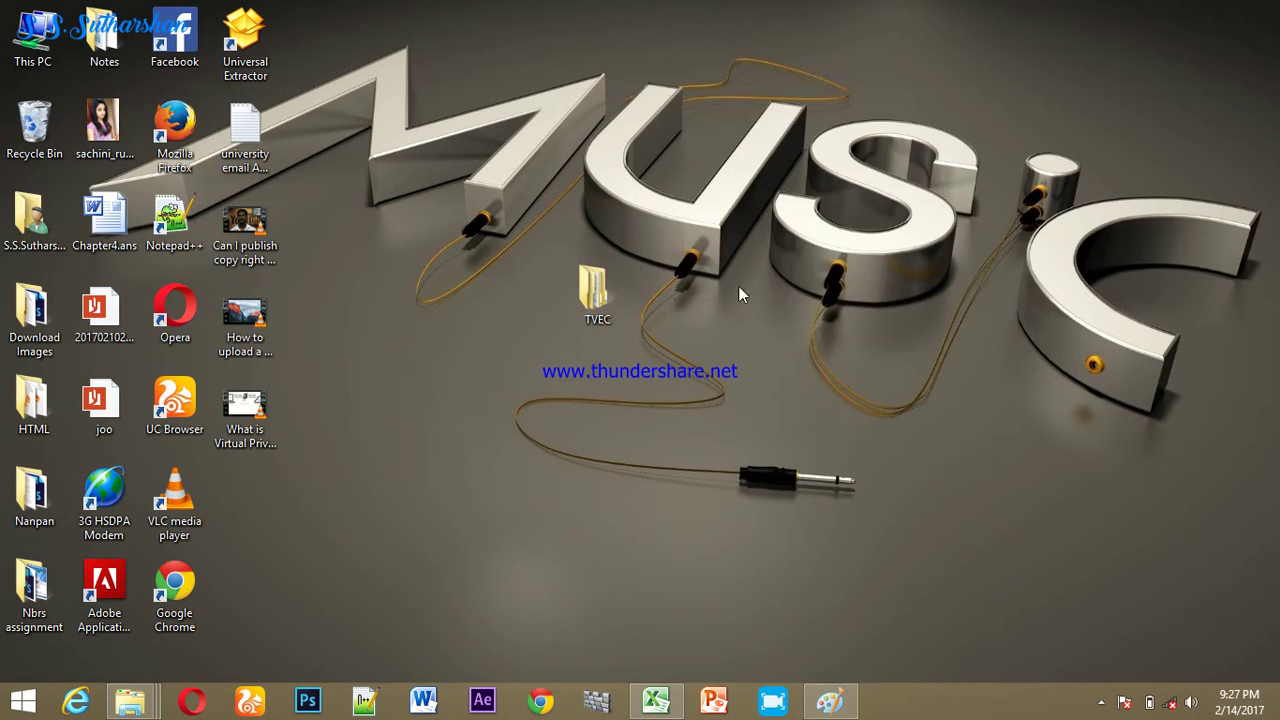
{"action": "left_click_drag", "start_coordinate": [623, 292], "coordinate": [431, 116]}
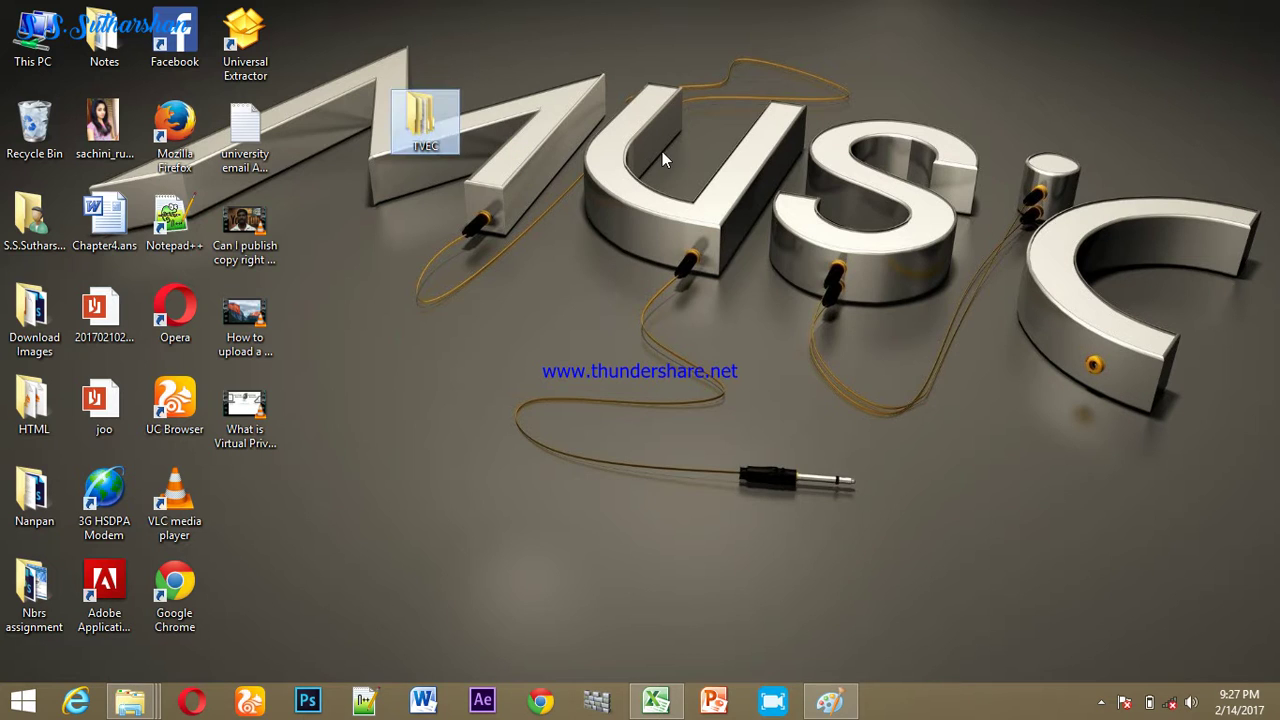
{"action": "right_click", "coordinate": [662, 151]}
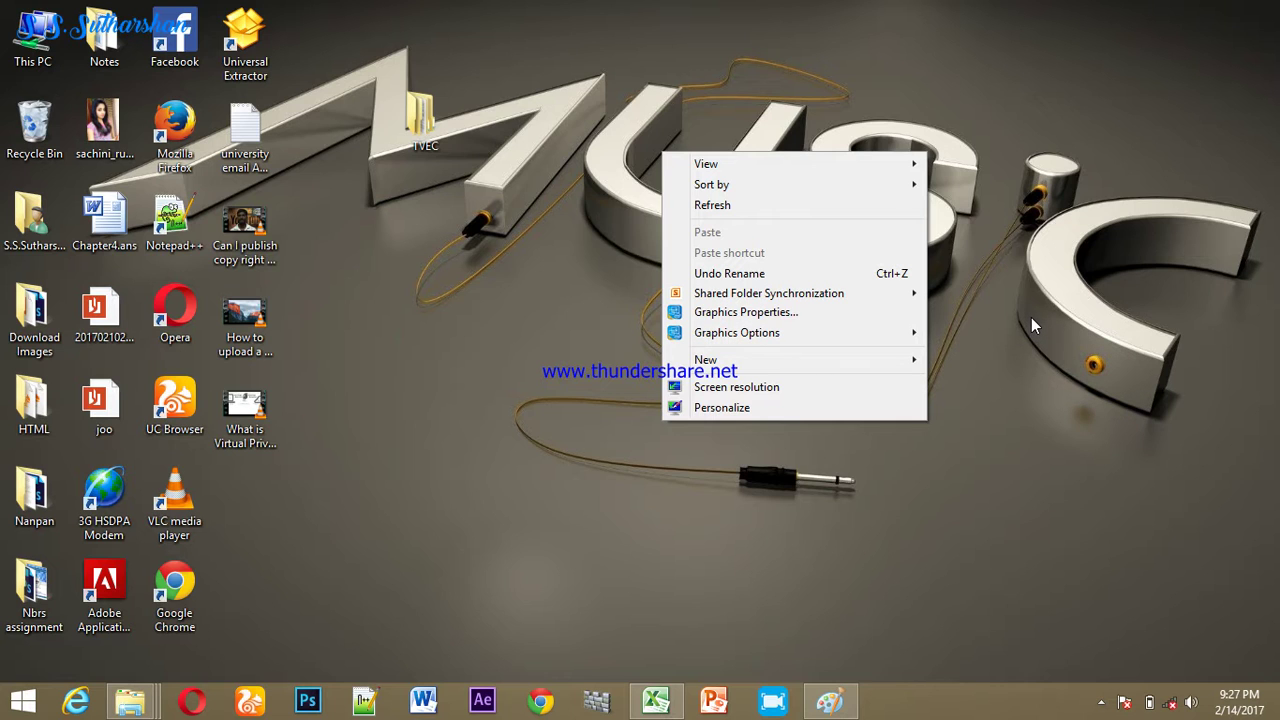
{"action": "left_click", "coordinate": [955, 323]}
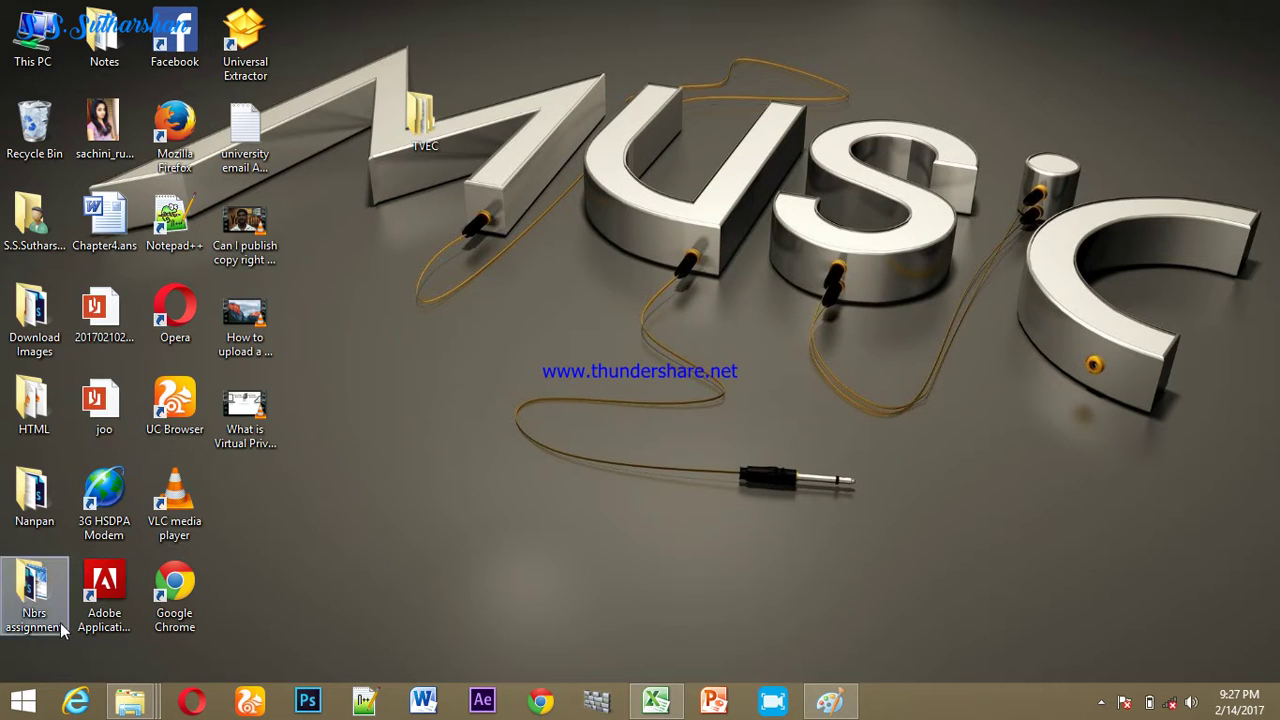
Step: Search everywhere for notepad and check which options the Notepad result offers
{"action": "mouse_move", "coordinate": [1279, 719]}
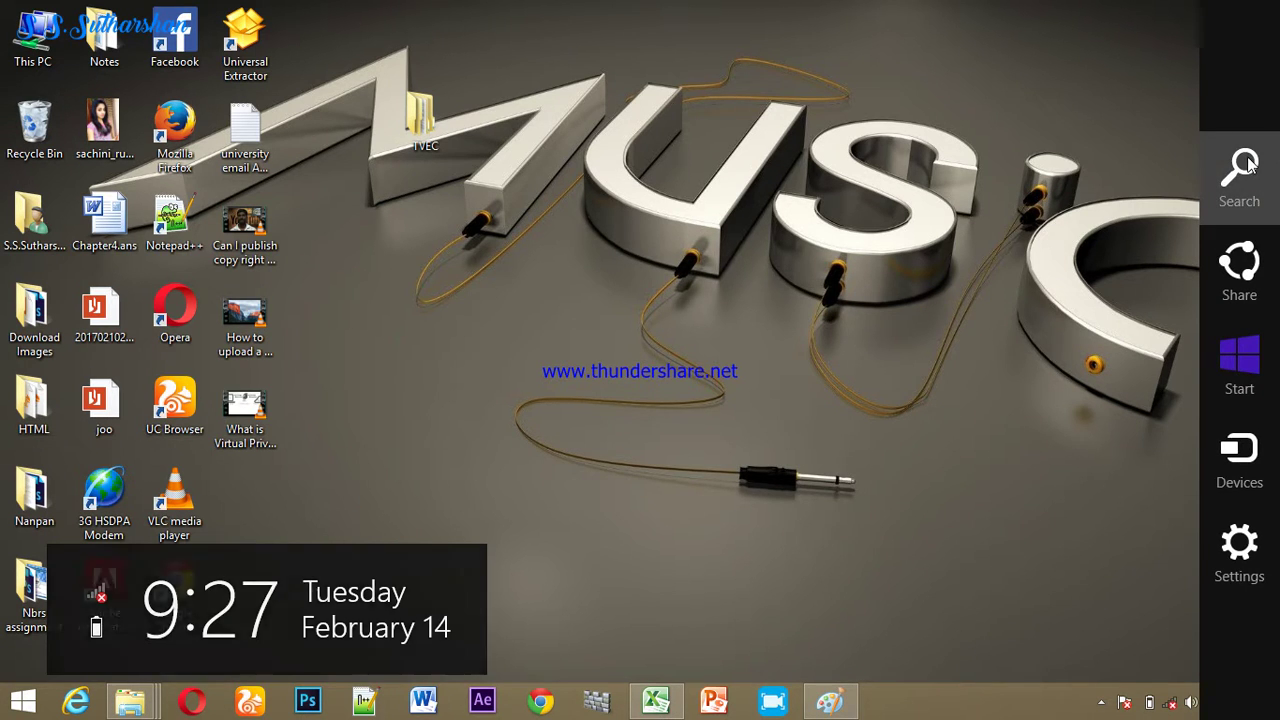
{"action": "left_click", "coordinate": [1248, 166]}
{"action": "type", "text": "notepa"}
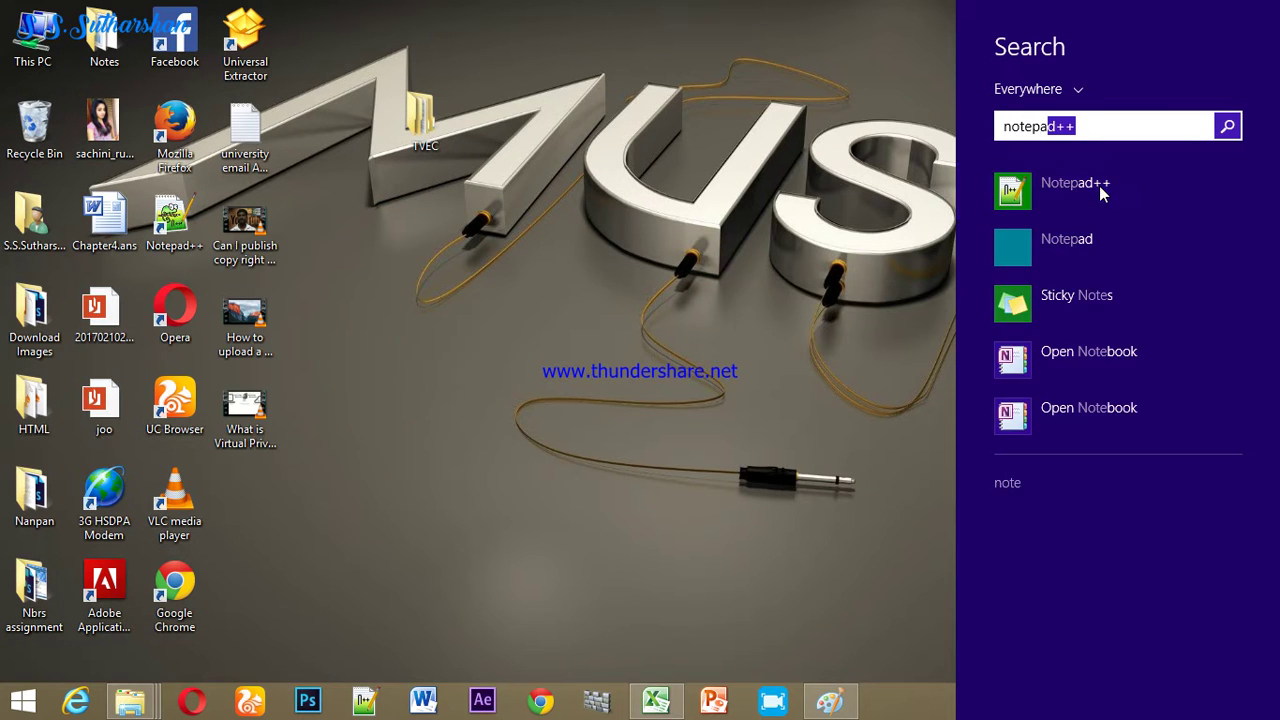
{"action": "type", "text": "d"}
{"action": "right_click", "coordinate": [1090, 257]}
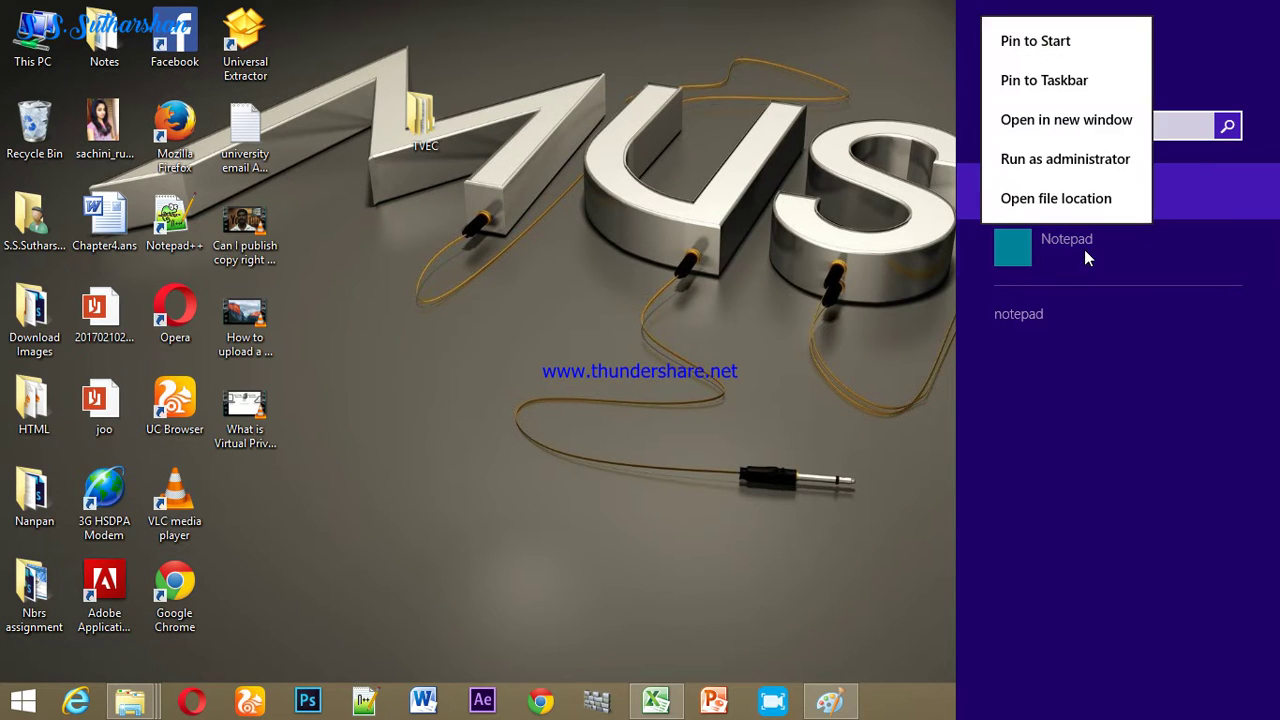
{"action": "key", "text": "Escape"}
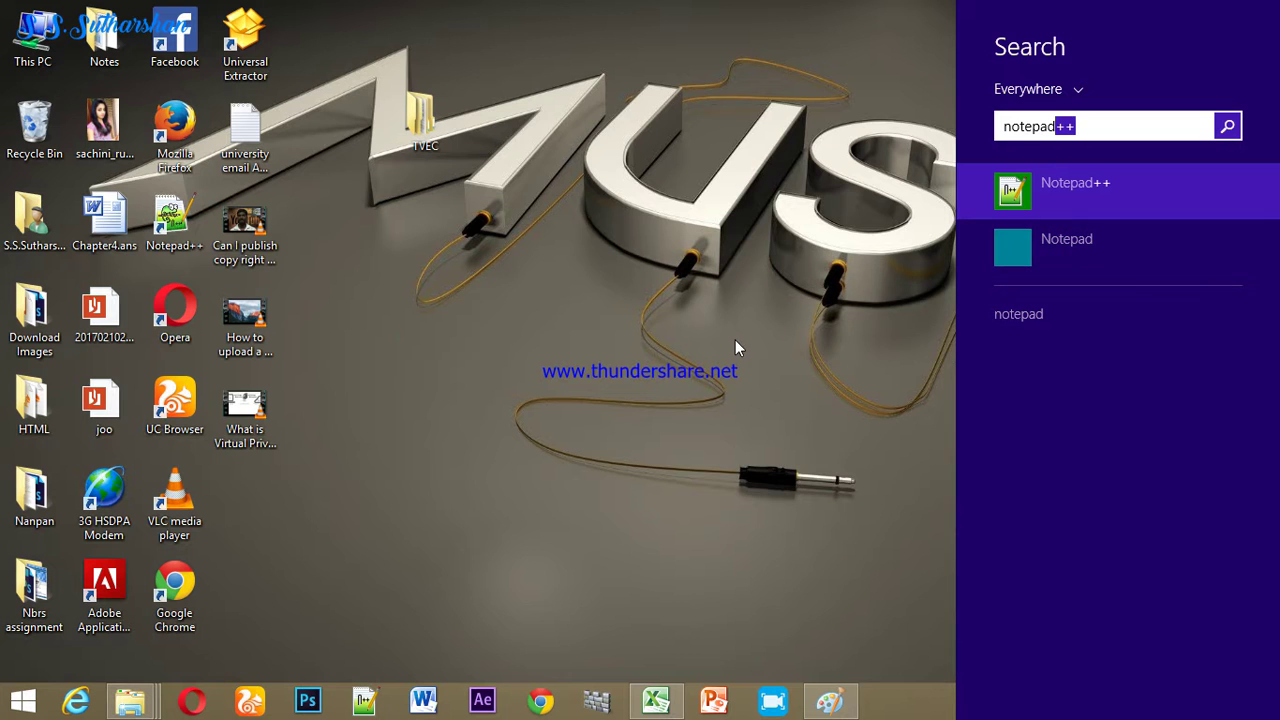
Step: Open Notepad from the search results and close its empty window
{"action": "left_click", "coordinate": [1067, 246]}
{"action": "left_click", "coordinate": [1067, 246]}
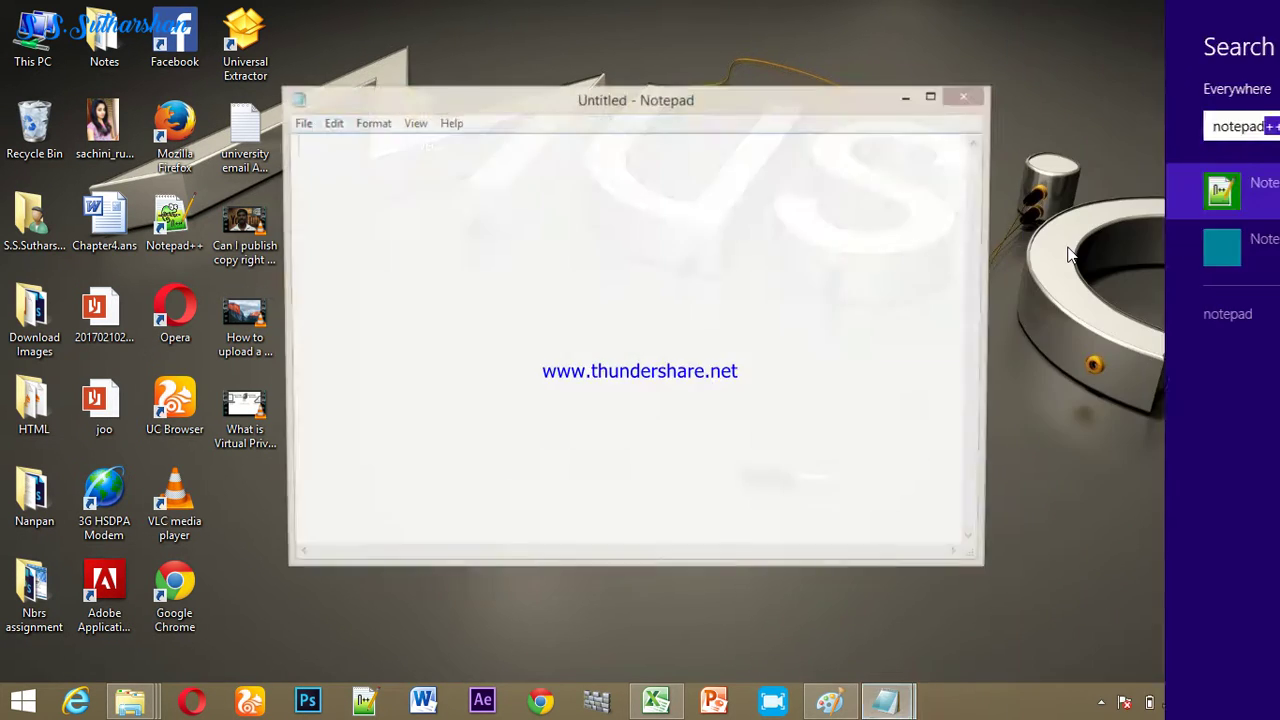
{"action": "left_click", "coordinate": [967, 99]}
Step: Search everywhere for Notepad again, review the options for the result, and close the search
{"action": "mouse_move", "coordinate": [1279, 719]}
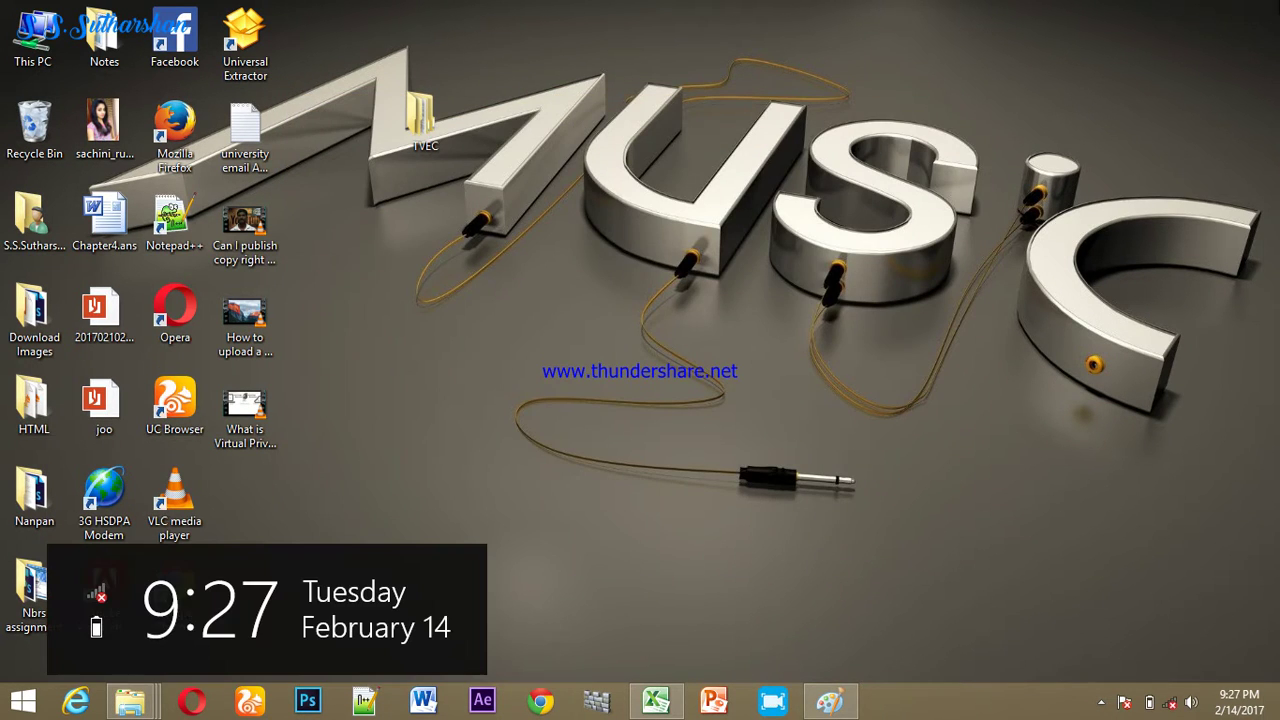
{"action": "left_click", "coordinate": [1240, 545]}
{"action": "left_click", "coordinate": [712, 130]}
{"action": "mouse_move", "coordinate": [1279, 0]}
{"action": "left_click", "coordinate": [1266, 182]}
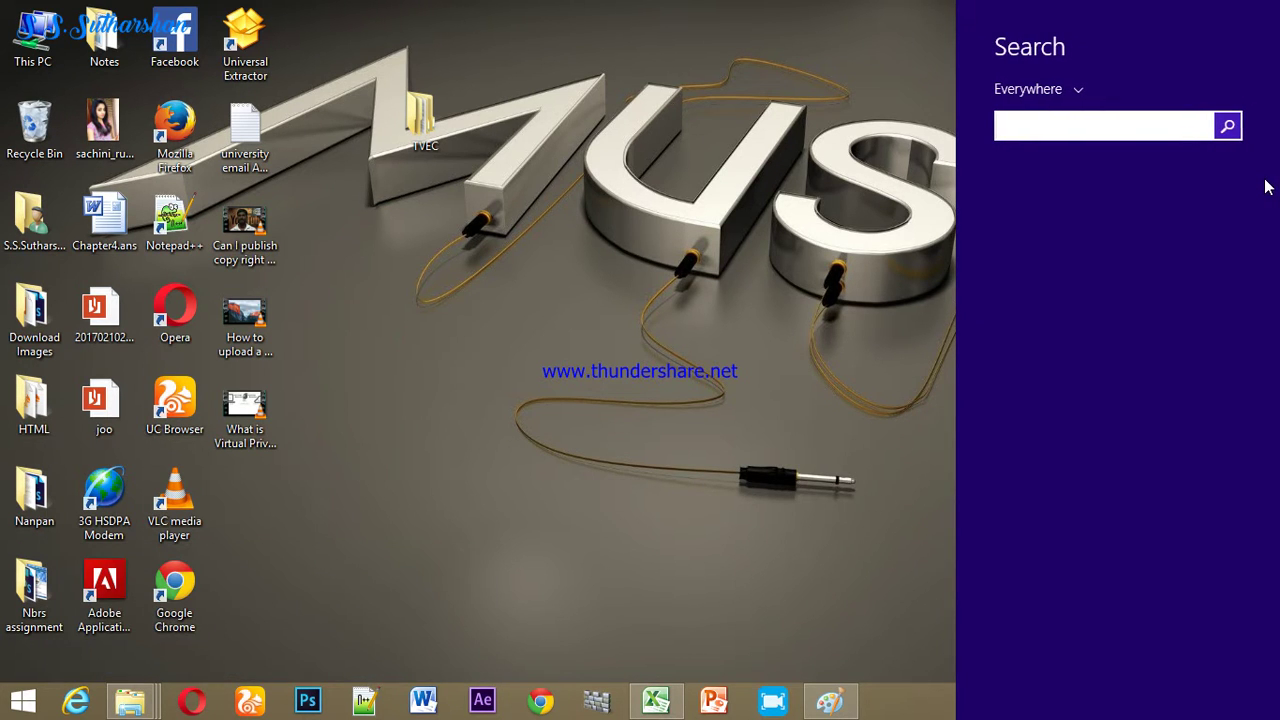
{"action": "type", "text": "notepad++"}
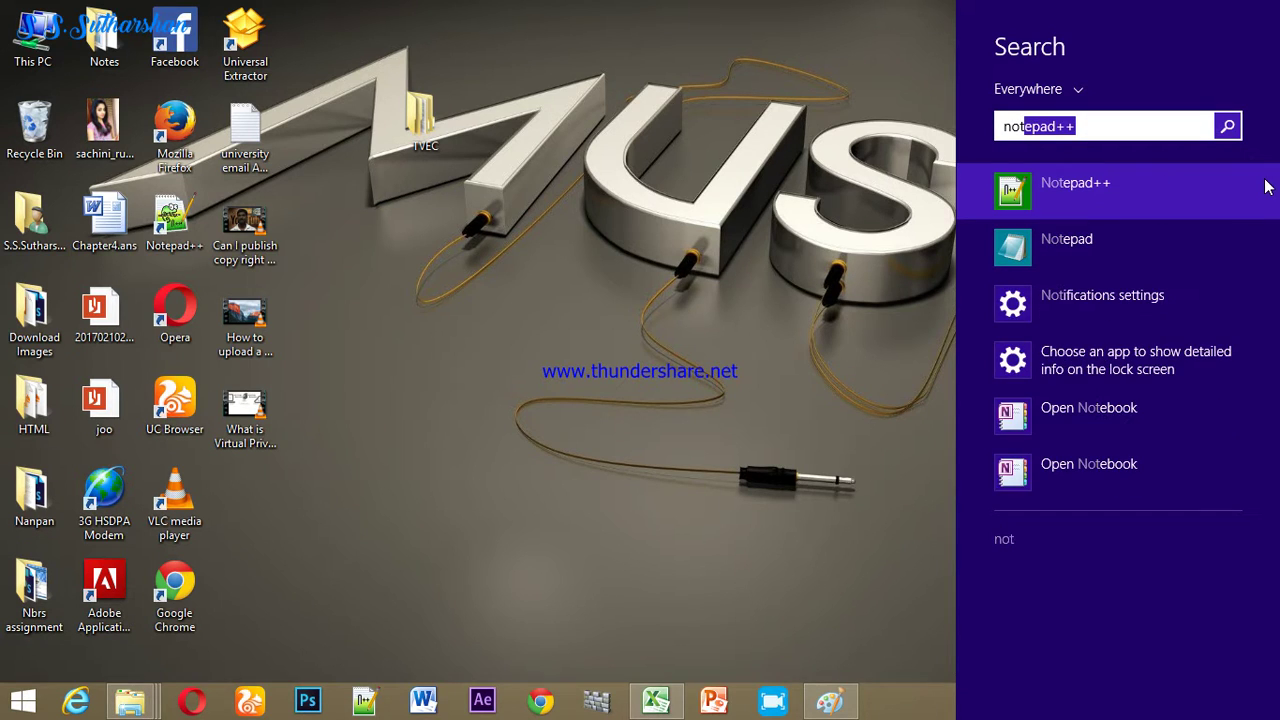
{"action": "right_click", "coordinate": [1095, 246]}
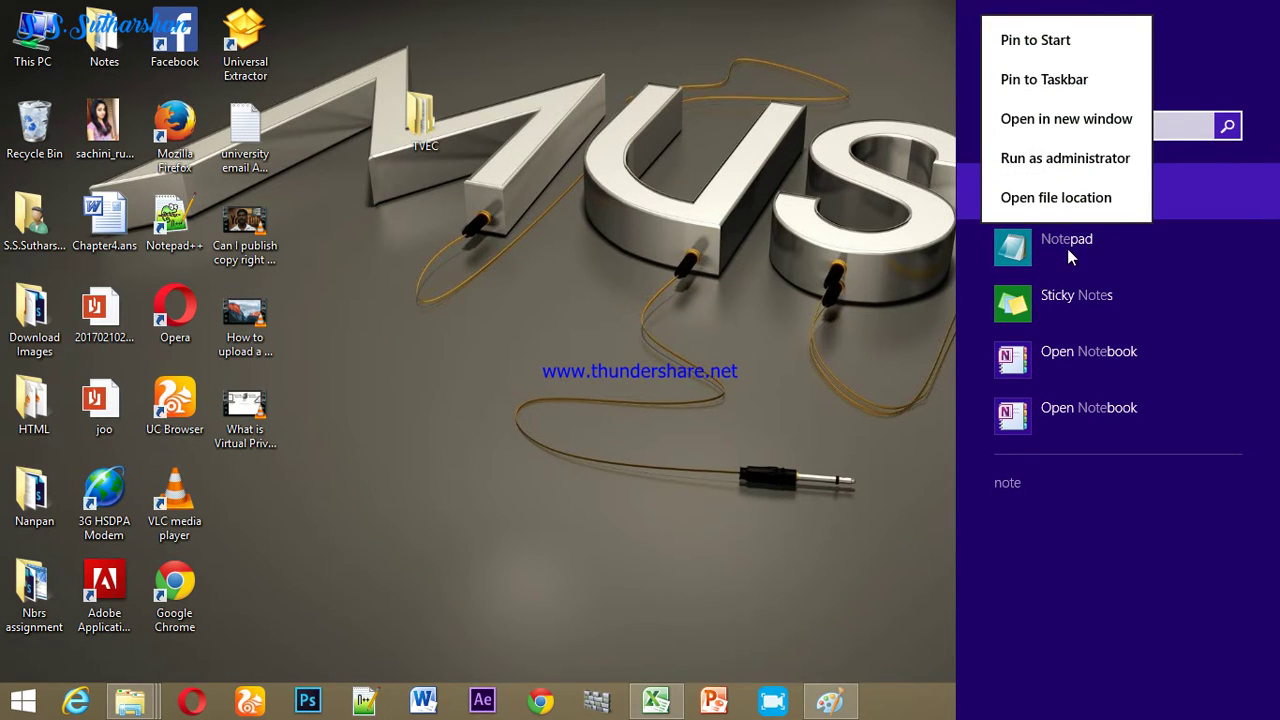
{"action": "key", "text": "Escape"}
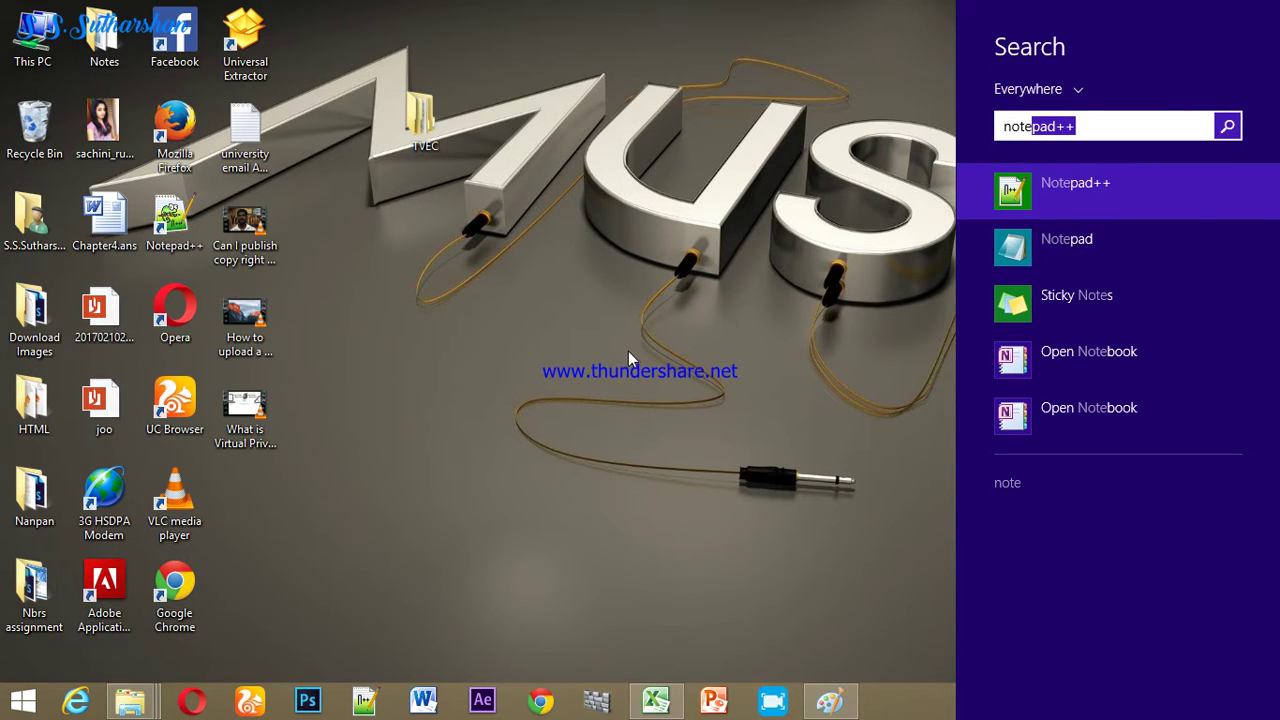
{"action": "left_click", "coordinate": [768, 273]}
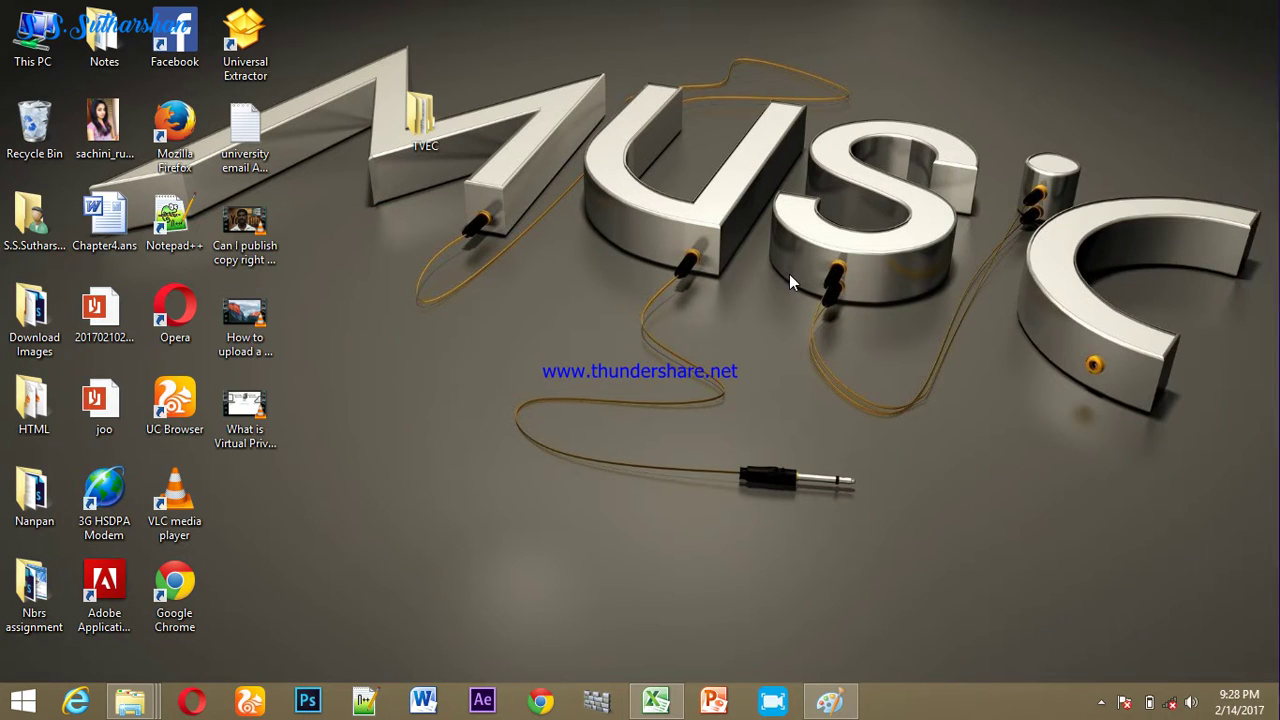
Step: Find Notepad under Windows Accessories in the full apps list, check its available options, and return to the desktop
{"action": "mouse_move", "coordinate": [3, 409]}
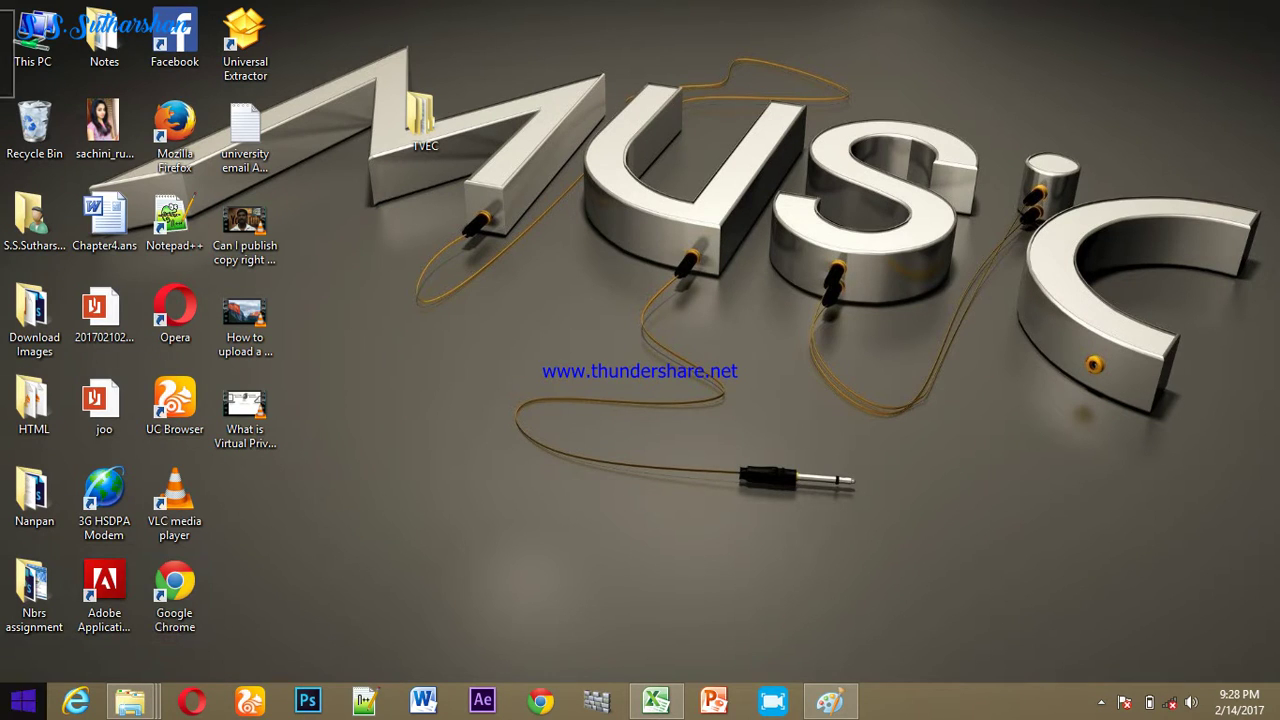
{"action": "left_click", "coordinate": [22, 701]}
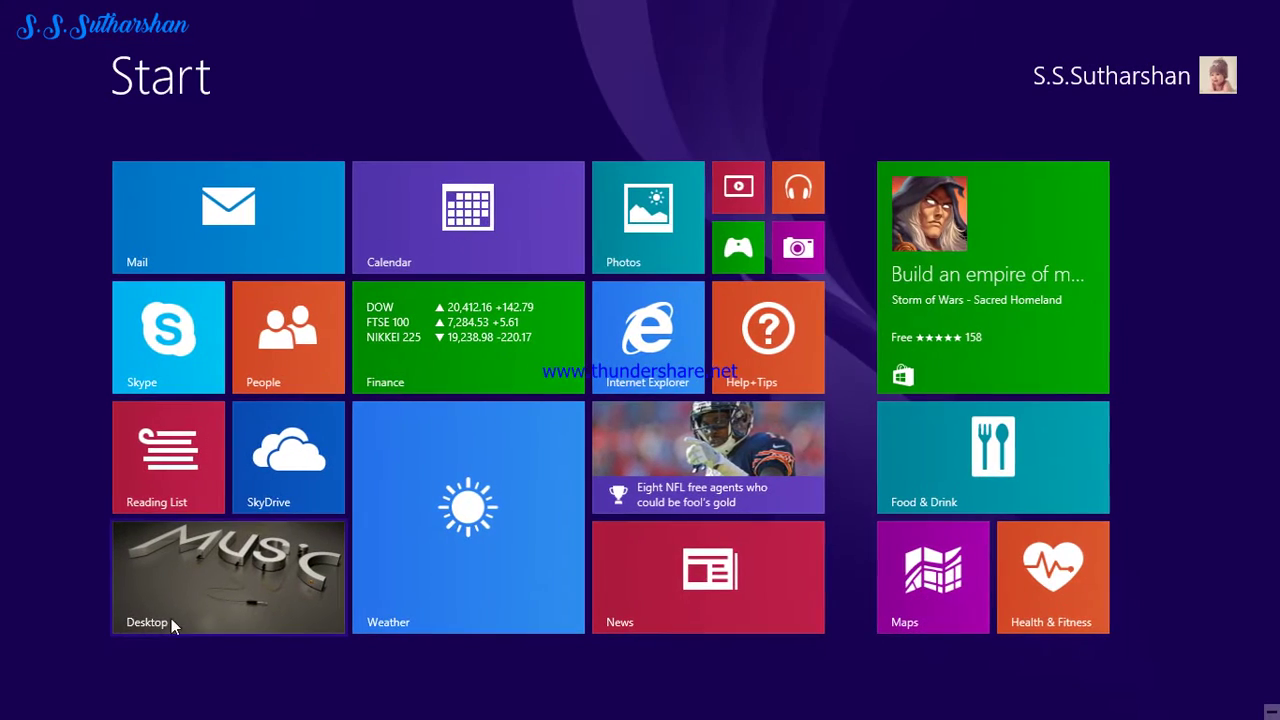
{"action": "left_click", "coordinate": [126, 667]}
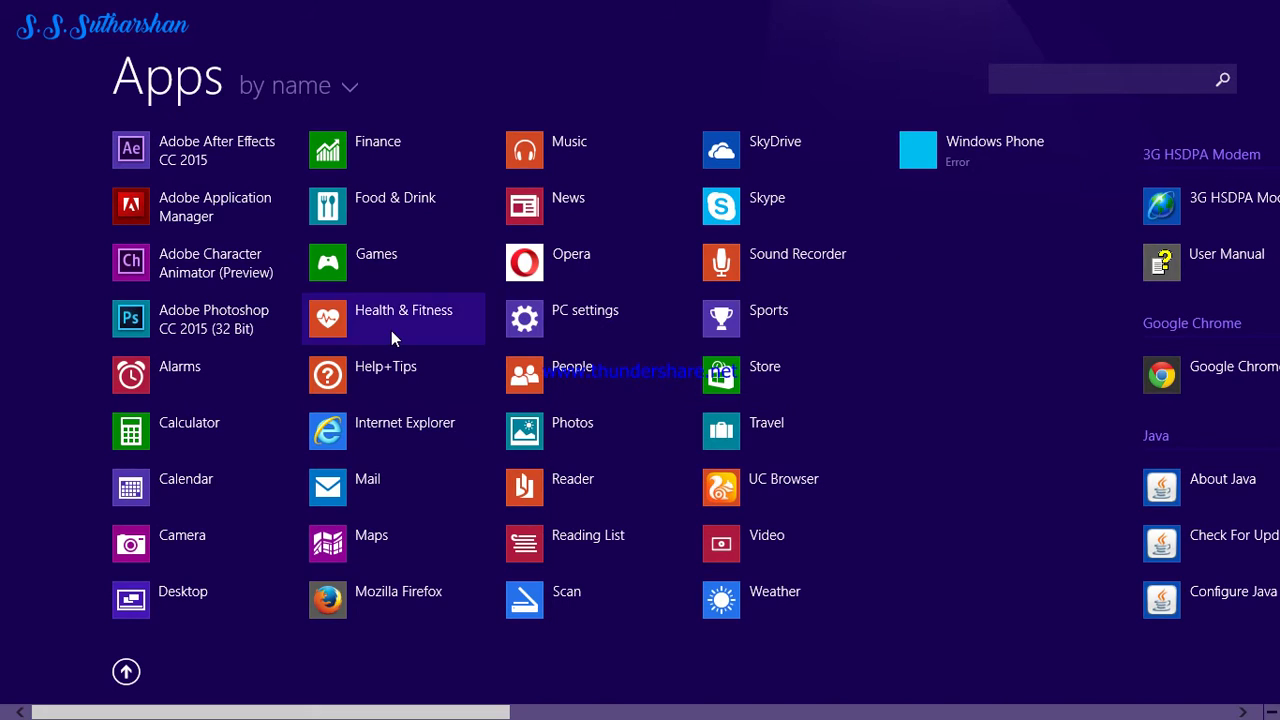
{"action": "scroll", "coordinate": [391, 335], "scroll_direction": "down", "scroll_amount": 4}
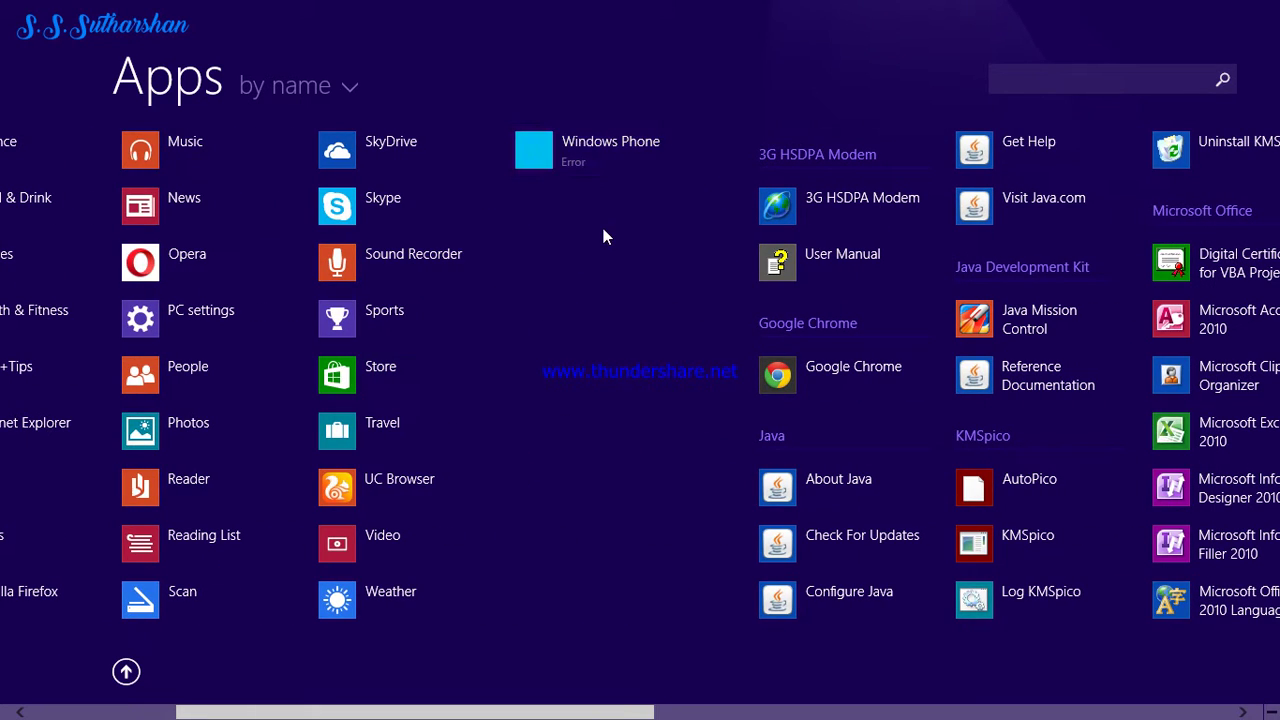
{"action": "scroll", "coordinate": [603, 230], "scroll_direction": "down", "scroll_amount": 4}
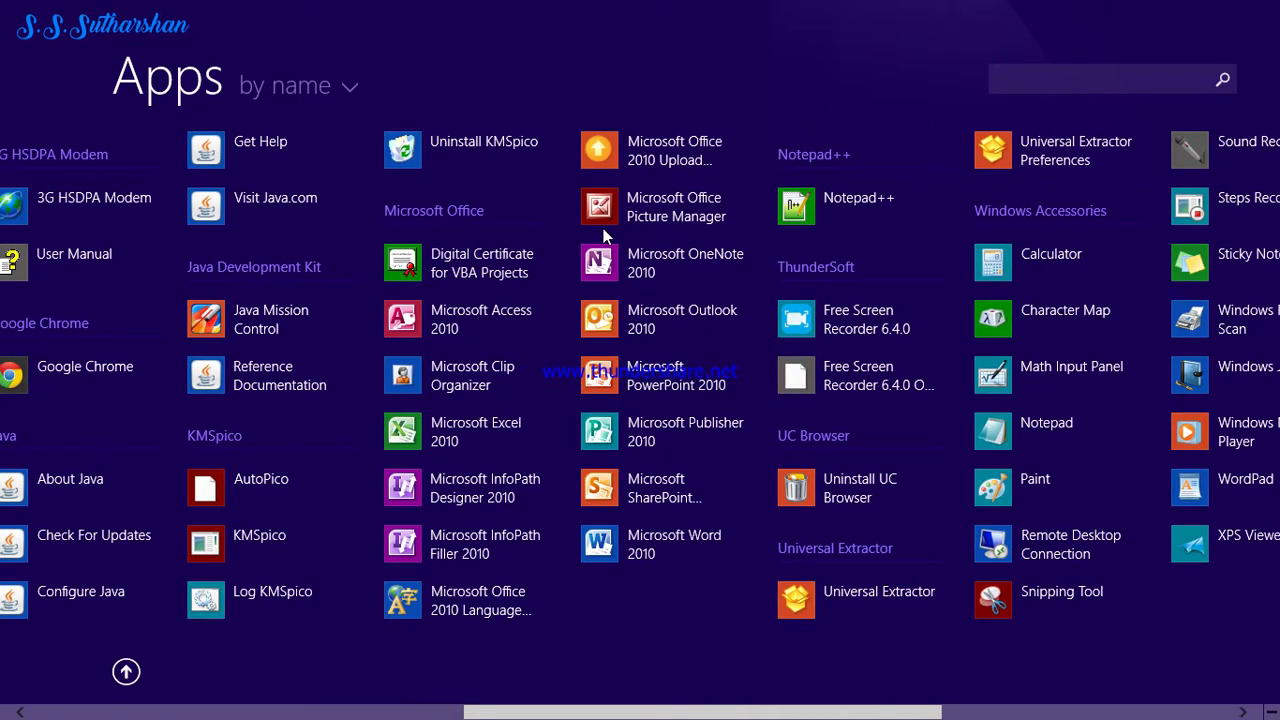
{"action": "right_click", "coordinate": [1044, 432]}
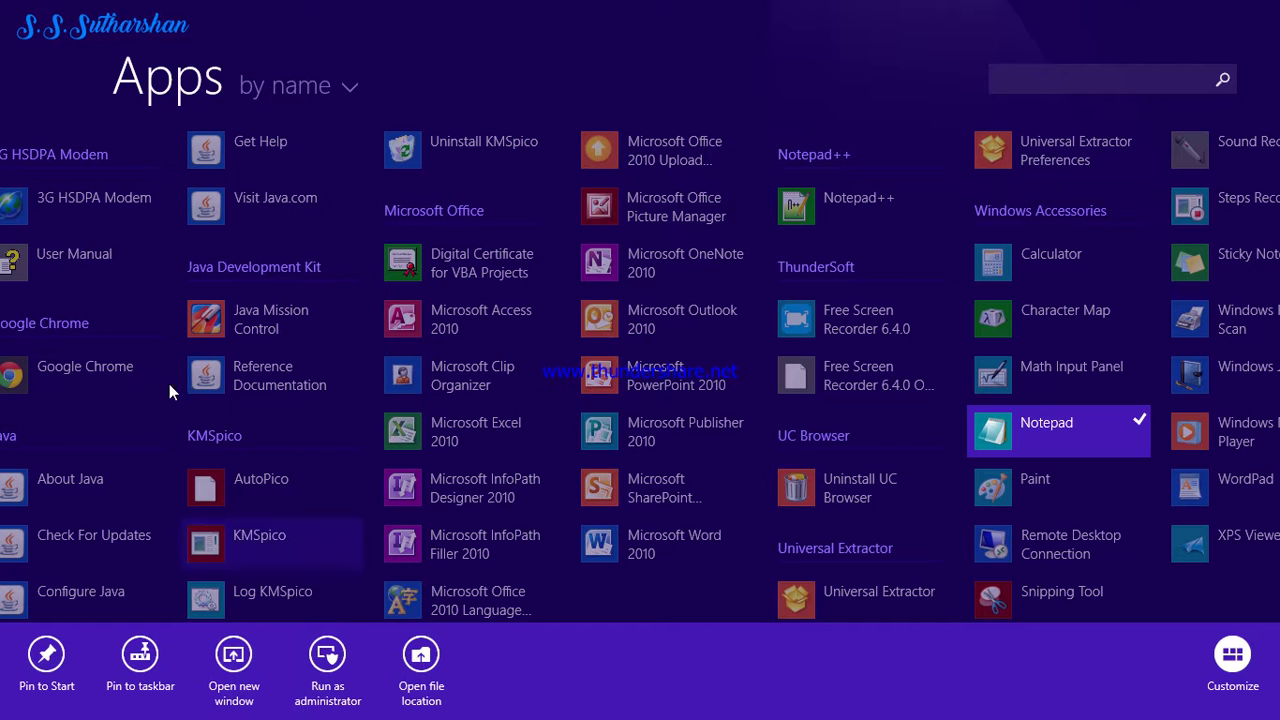
{"action": "left_click", "coordinate": [45, 35]}
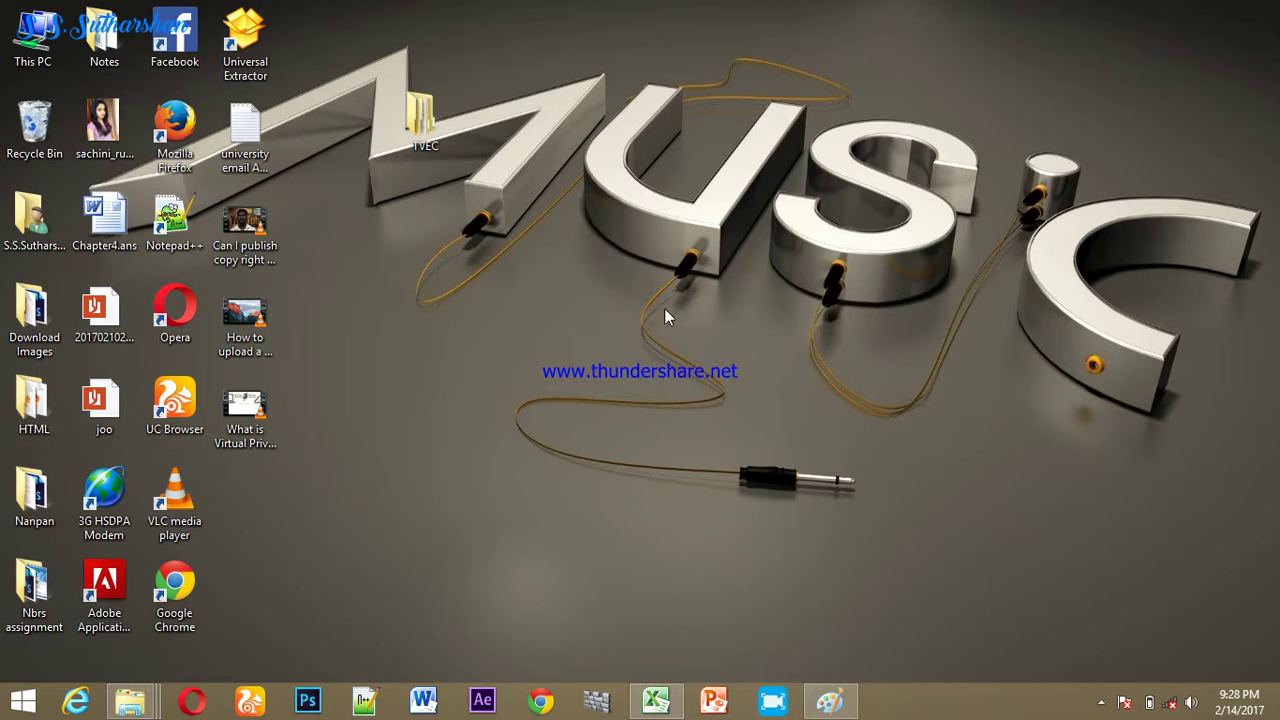
Step: Start creating a new shortcut on the desktop and move the Create Shortcut wizard clear of the new icon
{"action": "right_click", "coordinate": [591, 212]}
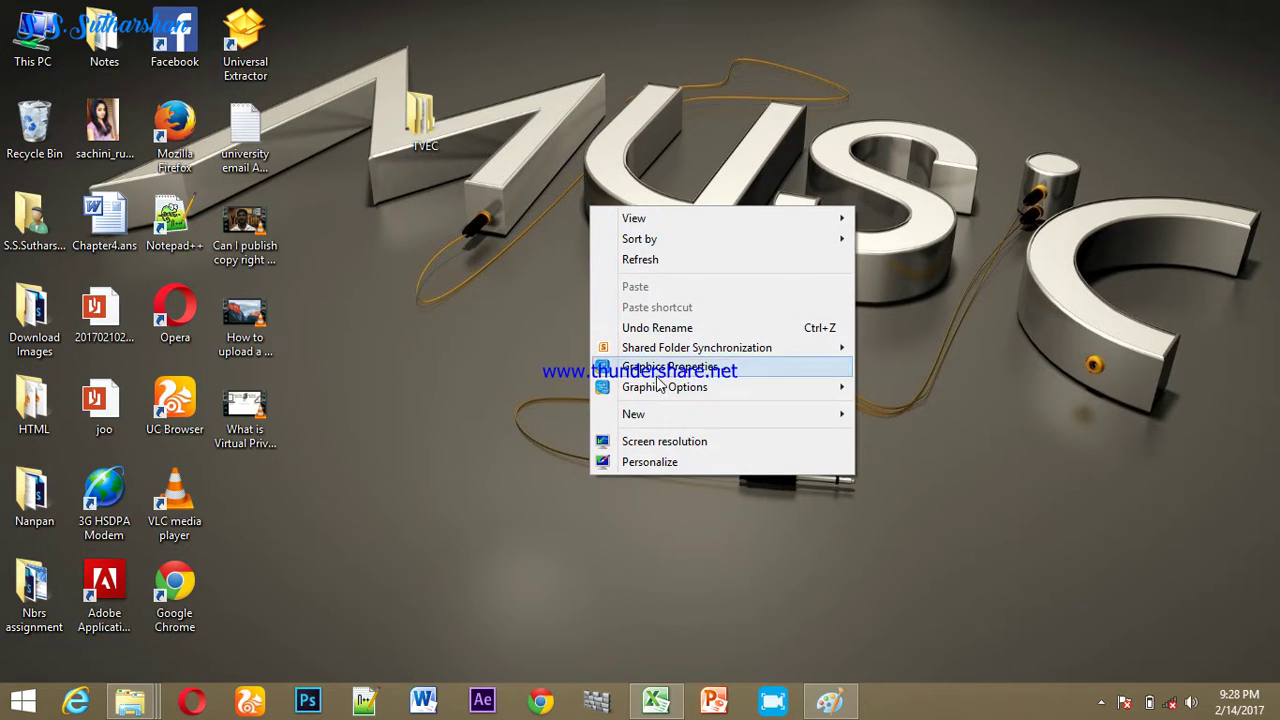
{"action": "mouse_move", "coordinate": [668, 413]}
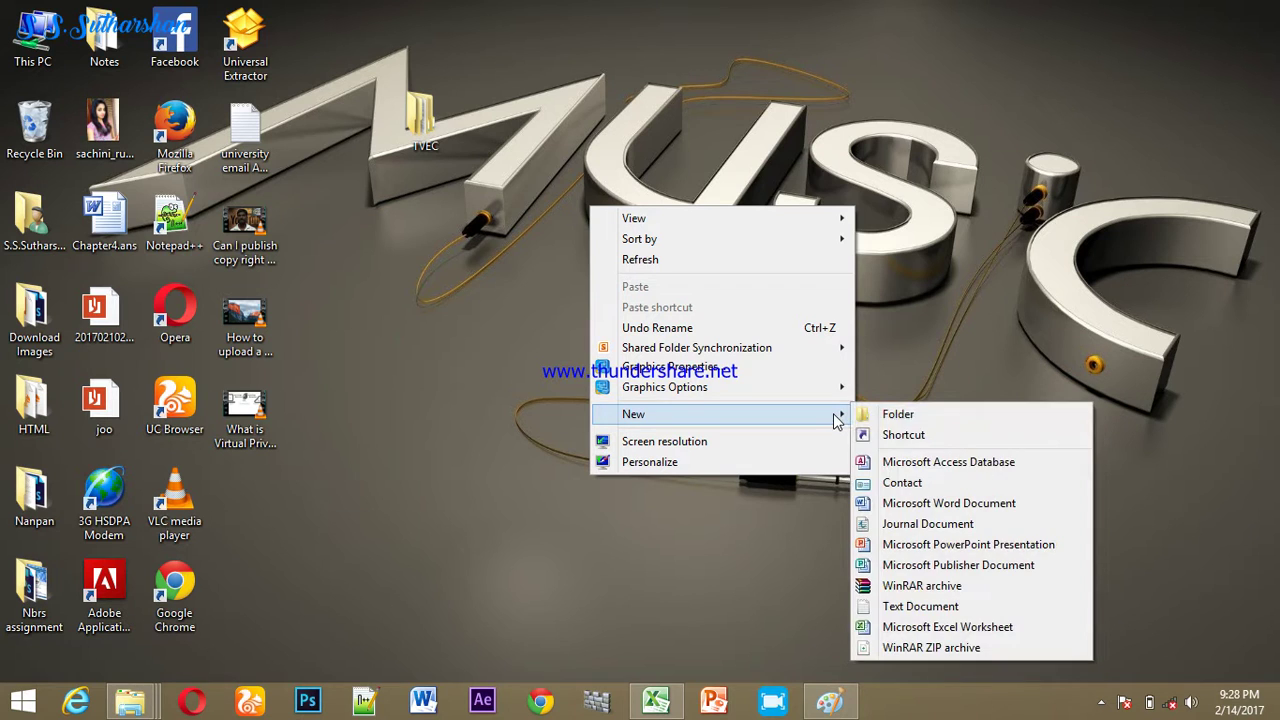
{"action": "left_click", "coordinate": [908, 434]}
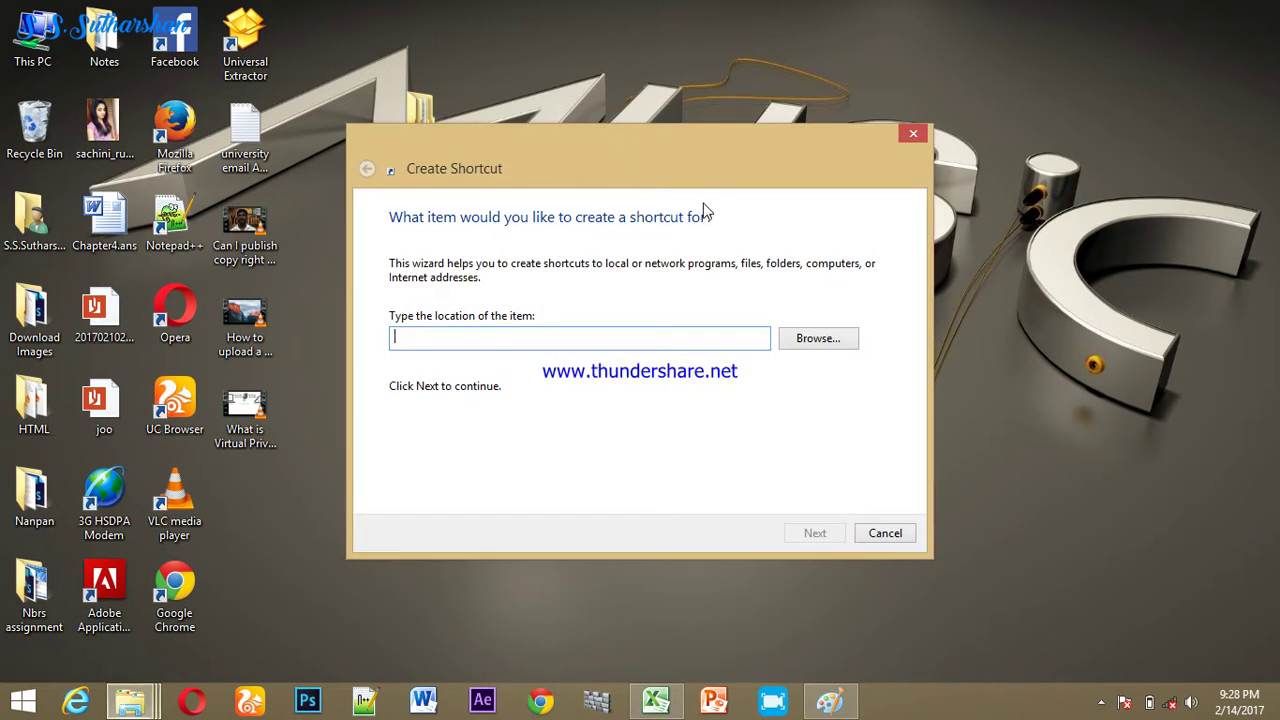
{"action": "left_click_drag", "start_coordinate": [615, 142], "coordinate": [928, 98]}
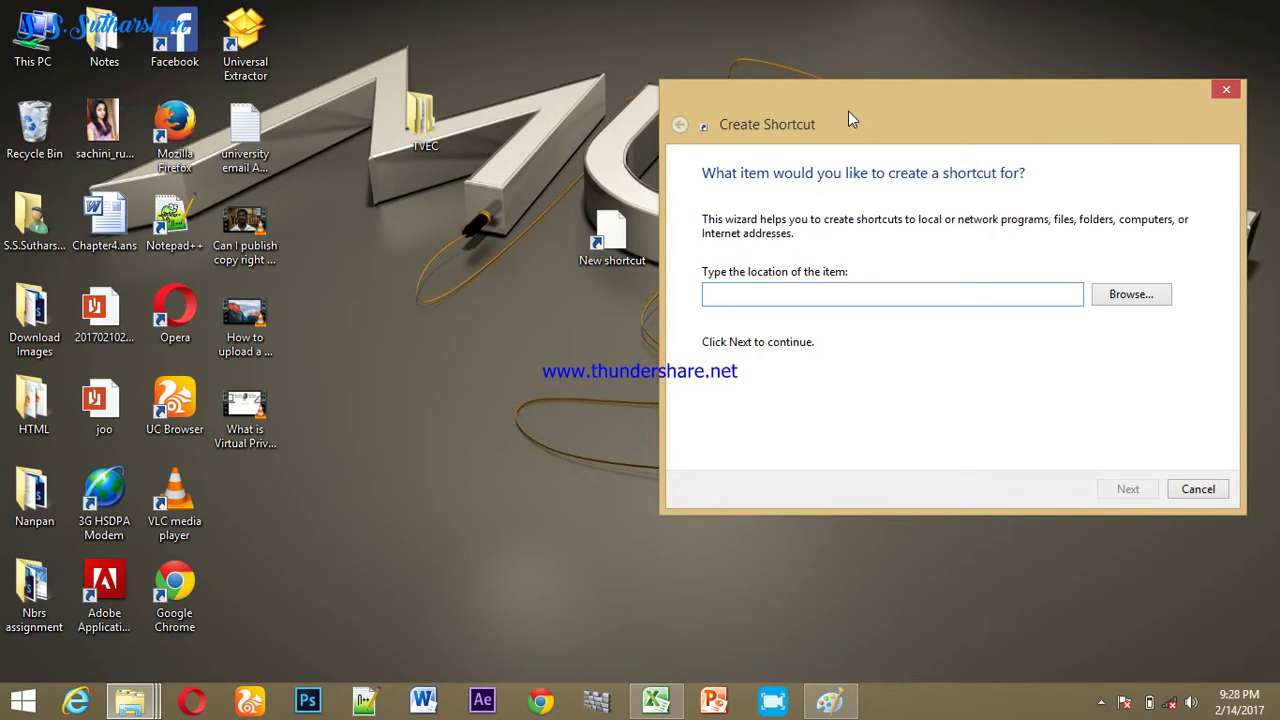
{"action": "left_click_drag", "start_coordinate": [848, 111], "coordinate": [857, 172]}
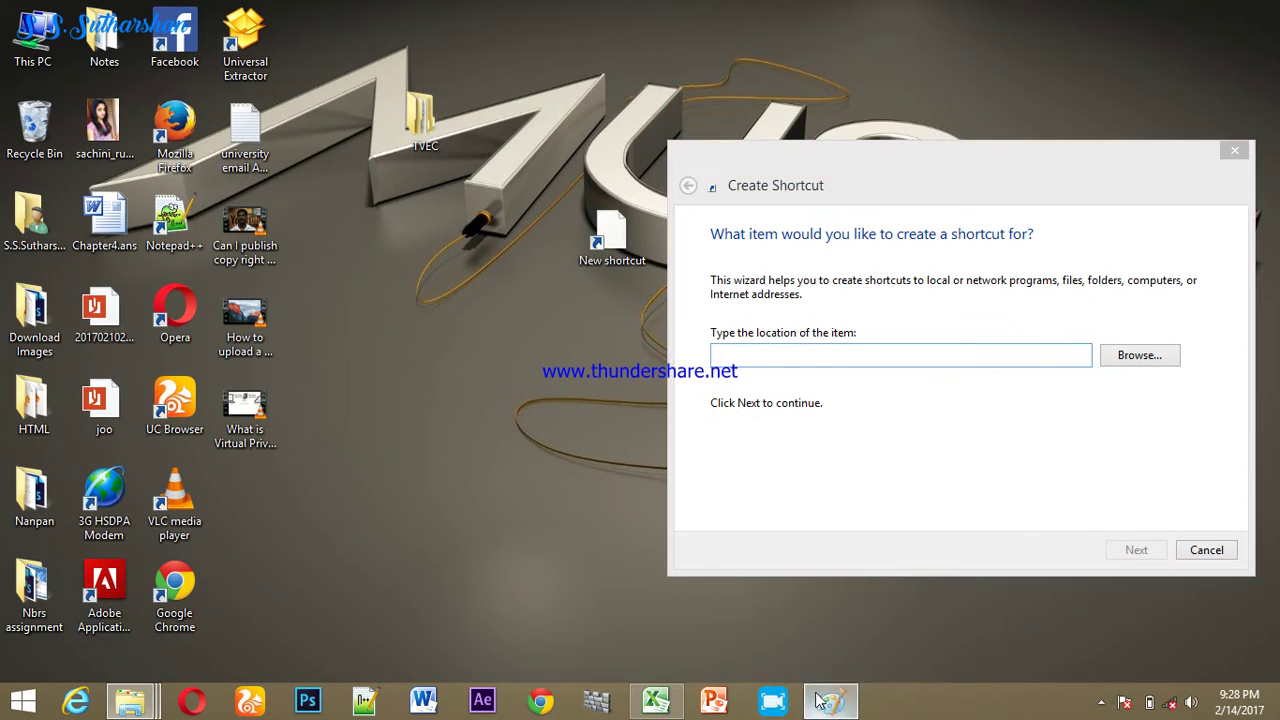
Step: Switch to Paint, change the first line of the list to "Note pad - notepad", and minimise Paint
{"action": "left_click", "coordinate": [829, 702]}
{"action": "left_click", "coordinate": [252, 207]}
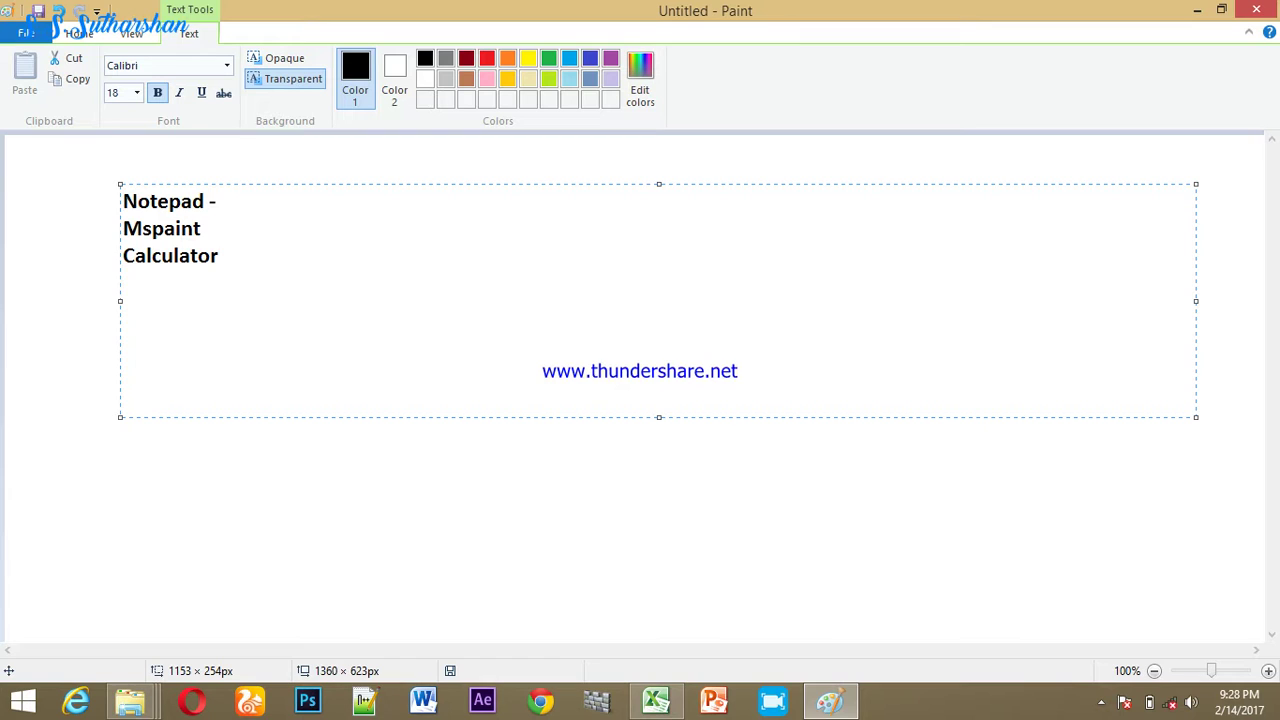
{"action": "type", "text": "- notepad"}
{"action": "left_click", "coordinate": [168, 203]}
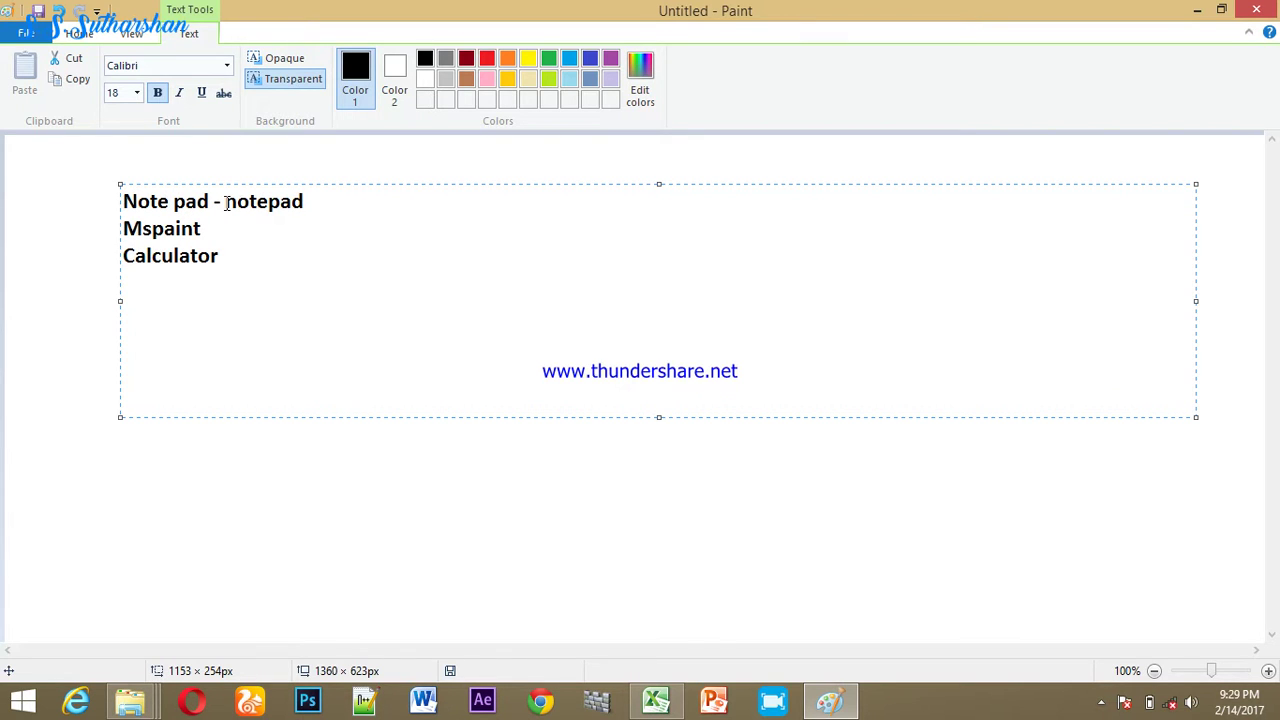
{"action": "left_click_drag", "start_coordinate": [225, 203], "coordinate": [320, 201]}
{"action": "left_click", "coordinate": [322, 203]}
{"action": "left_click", "coordinate": [1197, 11]}
Step: Try "note pad" with a space as the shortcut's item location, and move the wizard aside
{"action": "left_click_drag", "start_coordinate": [944, 174], "coordinate": [869, 111]}
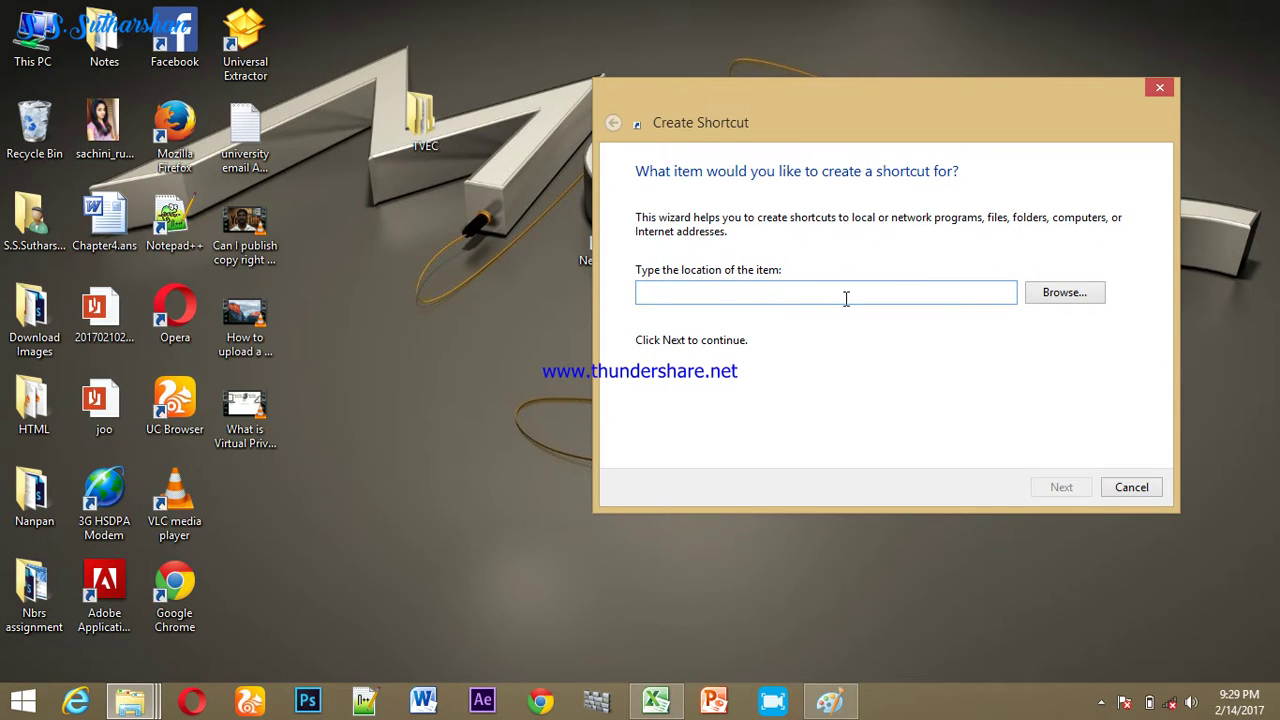
{"action": "type", "text": "note "}
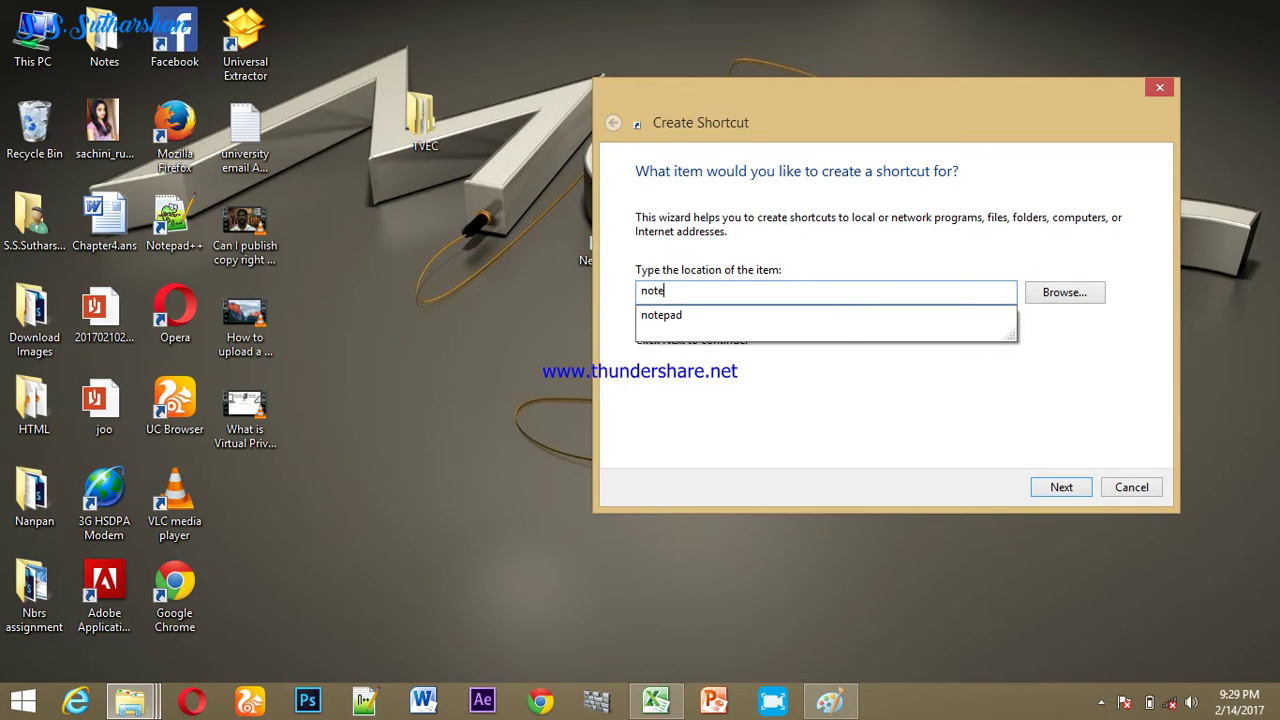
{"action": "type", "text": "pad"}
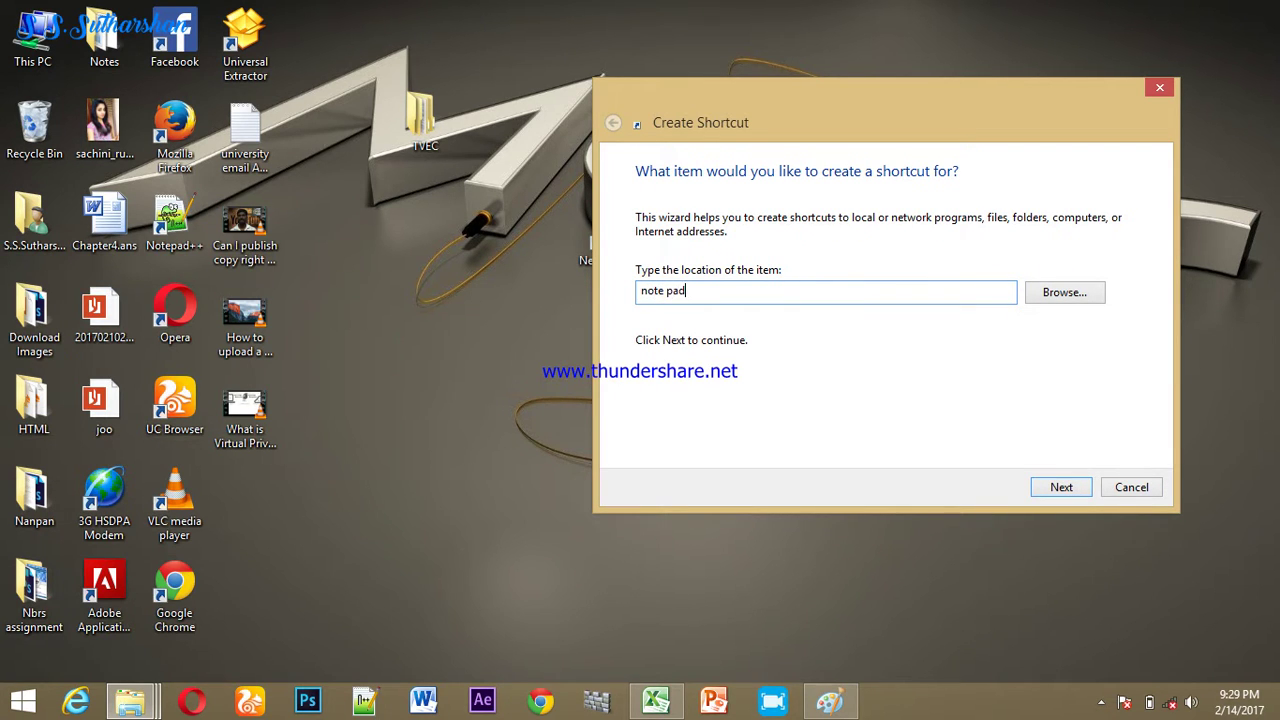
{"action": "left_click", "coordinate": [1042, 487]}
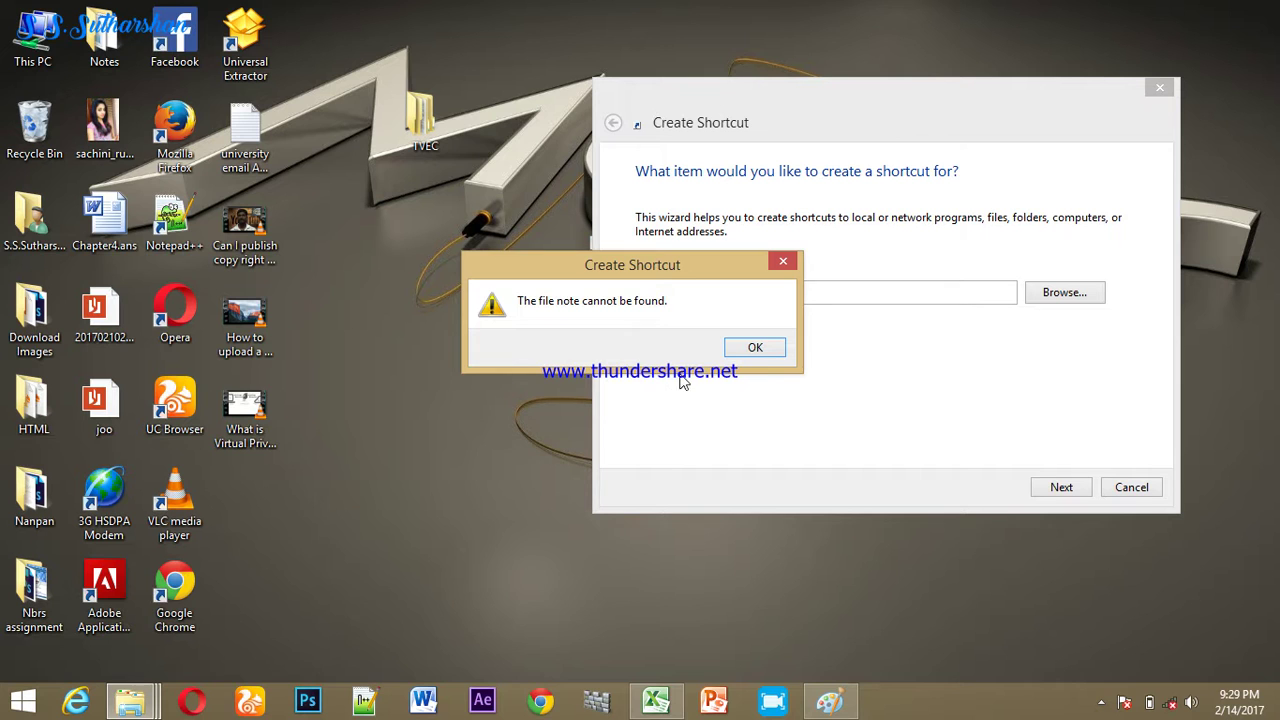
{"action": "left_click", "coordinate": [757, 350]}
{"action": "left_click", "coordinate": [669, 290]}
{"action": "left_click_drag", "start_coordinate": [669, 96], "coordinate": [808, 52]}
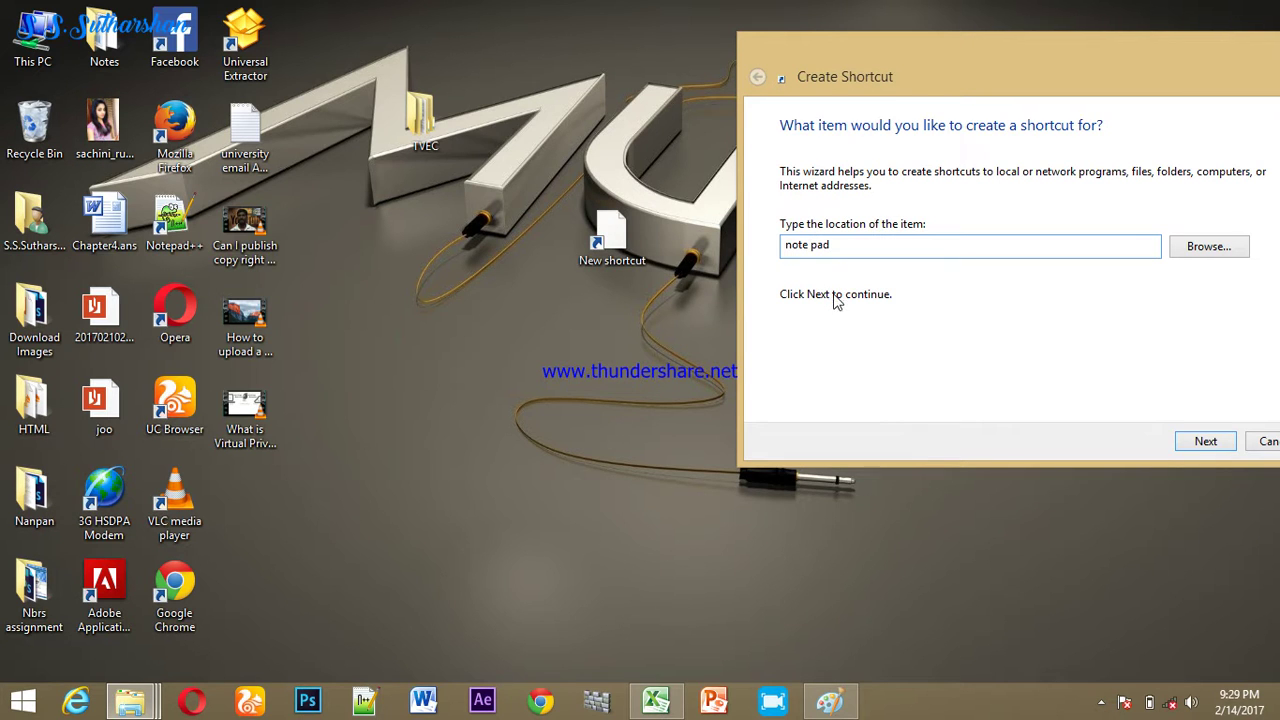
Step: Set the new desktop shortcut's item location to "notepad", keep the name notepad, and finish creating it
{"action": "left_click", "coordinate": [829, 700]}
{"action": "left_click", "coordinate": [1222, 441]}
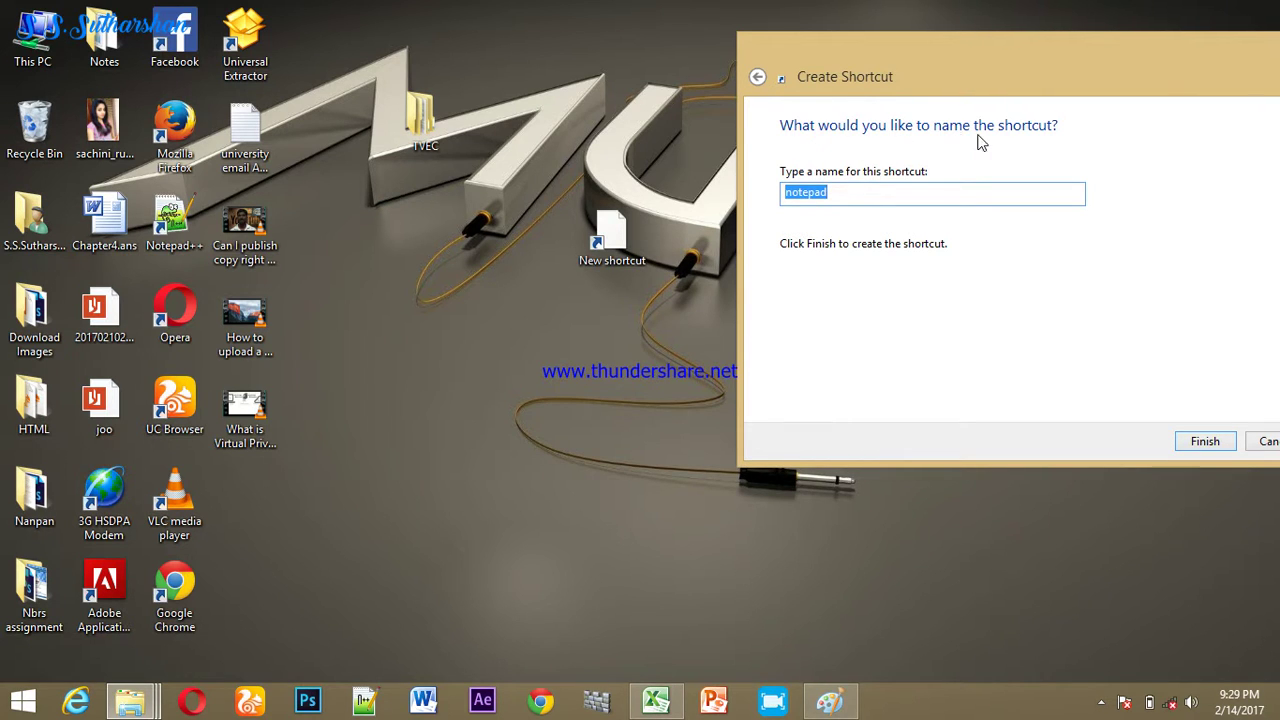
{"action": "left_click_drag", "start_coordinate": [852, 194], "coordinate": [765, 195]}
{"action": "left_click", "coordinate": [834, 192]}
{"action": "left_click_drag", "start_coordinate": [855, 192], "coordinate": [760, 194]}
{"action": "left_click", "coordinate": [841, 192]}
{"action": "left_click", "coordinate": [1207, 442]}
Step: Move the new notepad shortcut to a clear spot on the desktop and test it by opening and closing Notepad
{"action": "left_click_drag", "start_coordinate": [608, 242], "coordinate": [712, 175]}
{"action": "double_click", "coordinate": [712, 172]}
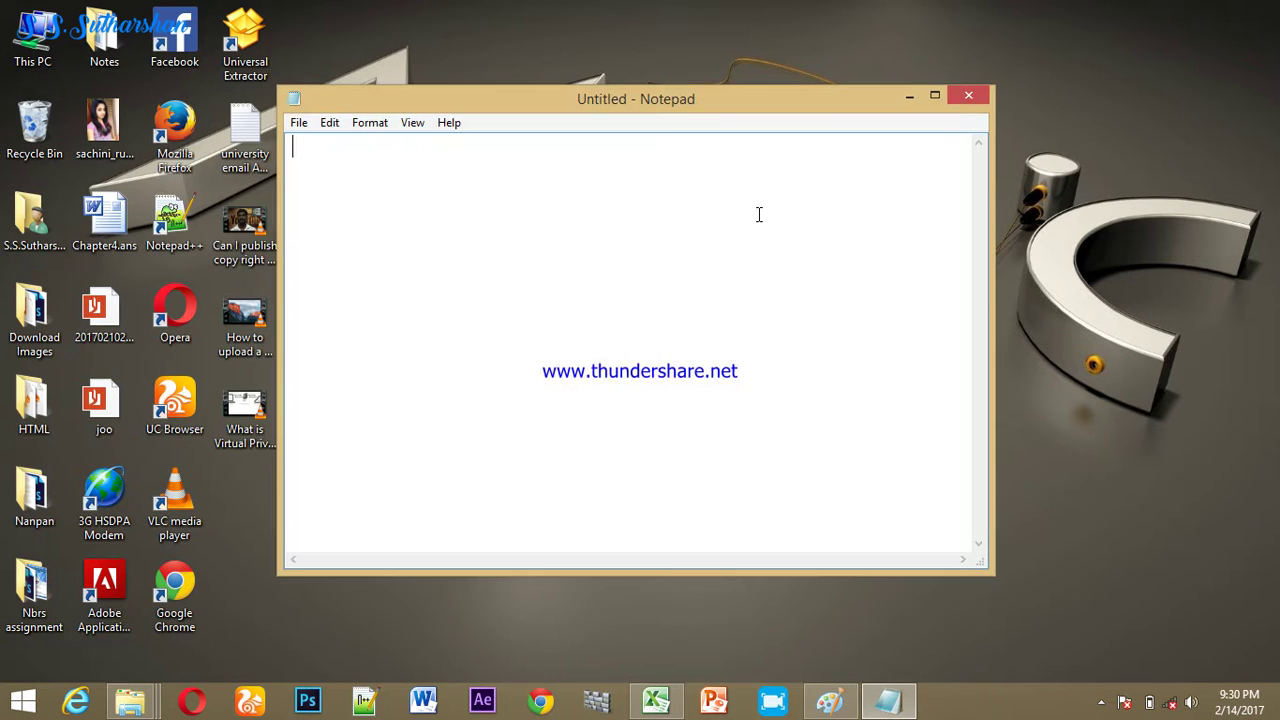
{"action": "left_click", "coordinate": [967, 94]}
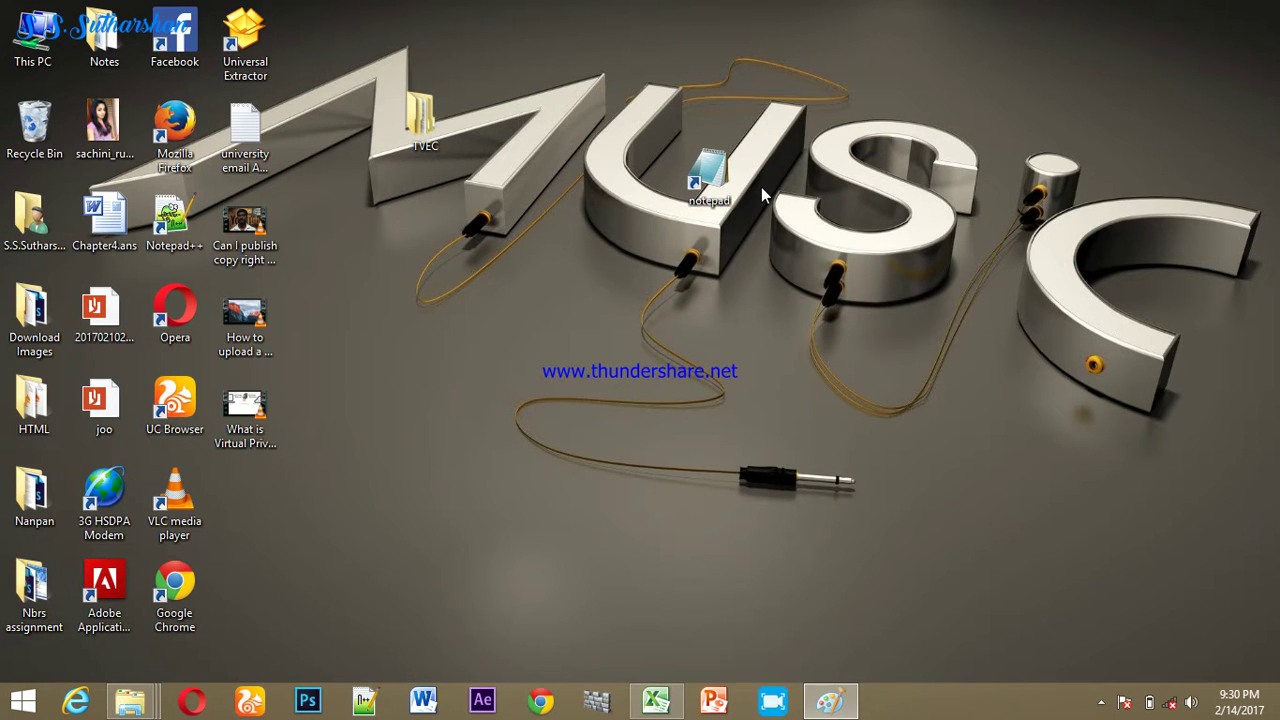
Step: Select the notepad shortcut and reposition it on the desktop below the TVEC folder
{"action": "left_click_drag", "start_coordinate": [645, 122], "coordinate": [764, 250]}
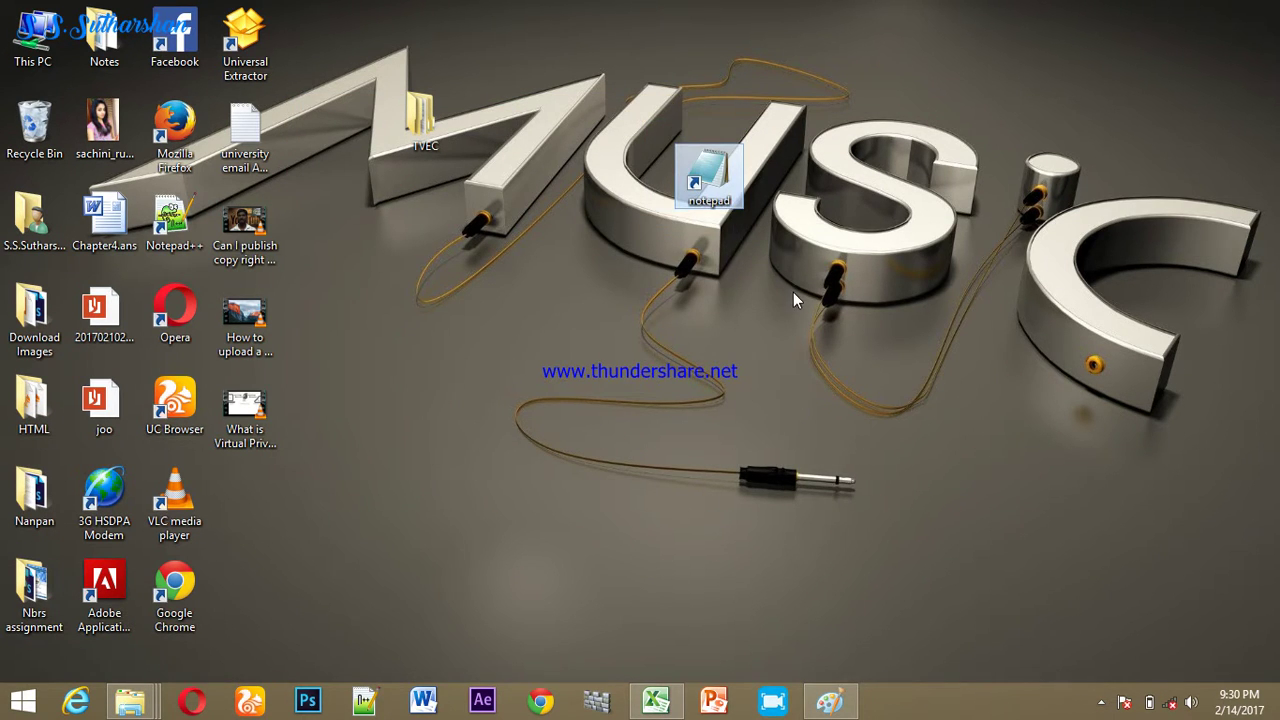
{"action": "left_click_drag", "start_coordinate": [633, 146], "coordinate": [745, 233]}
{"action": "left_click_drag", "start_coordinate": [730, 177], "coordinate": [579, 318]}
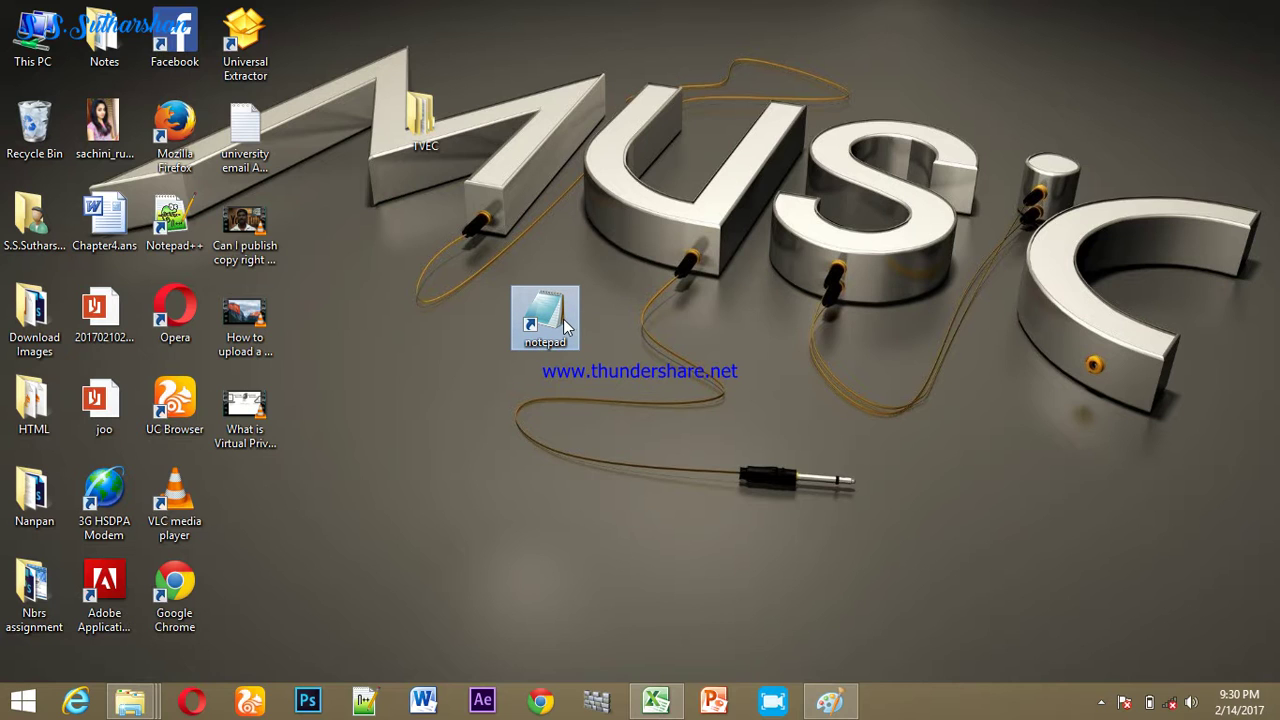
{"action": "left_click_drag", "start_coordinate": [558, 320], "coordinate": [545, 313]}
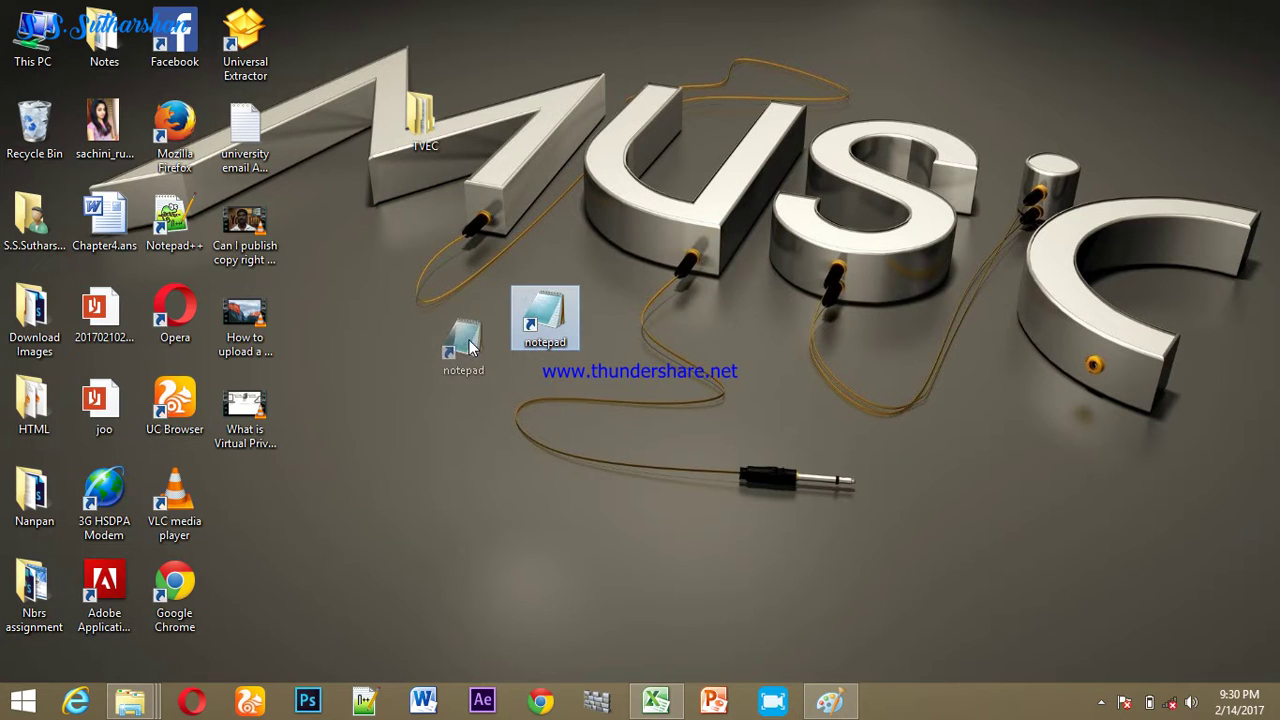
Step: Open the Shortcut folder inside TVEC > ICTT LEVEL 4 and place its window beside the desktop notepad shortcut
{"action": "double_click", "coordinate": [425, 120]}
{"action": "left_click", "coordinate": [923, 236]}
{"action": "double_click", "coordinate": [923, 234]}
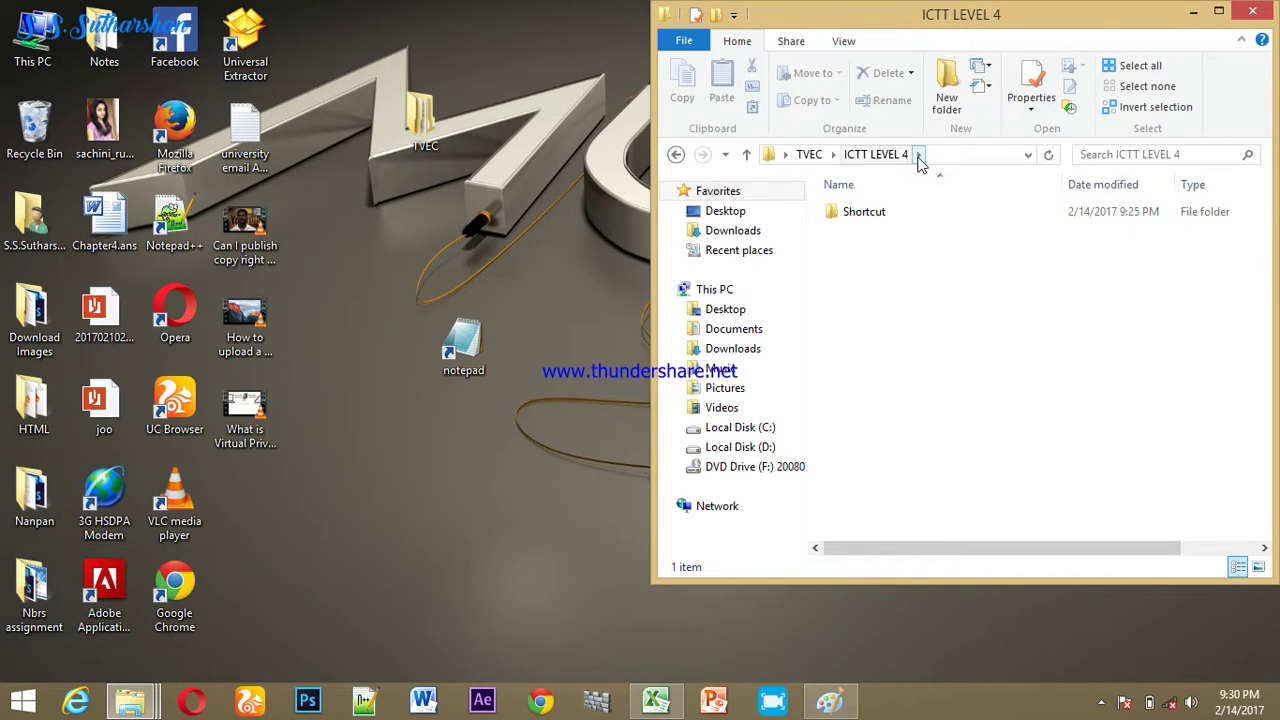
{"action": "double_click", "coordinate": [856, 214]}
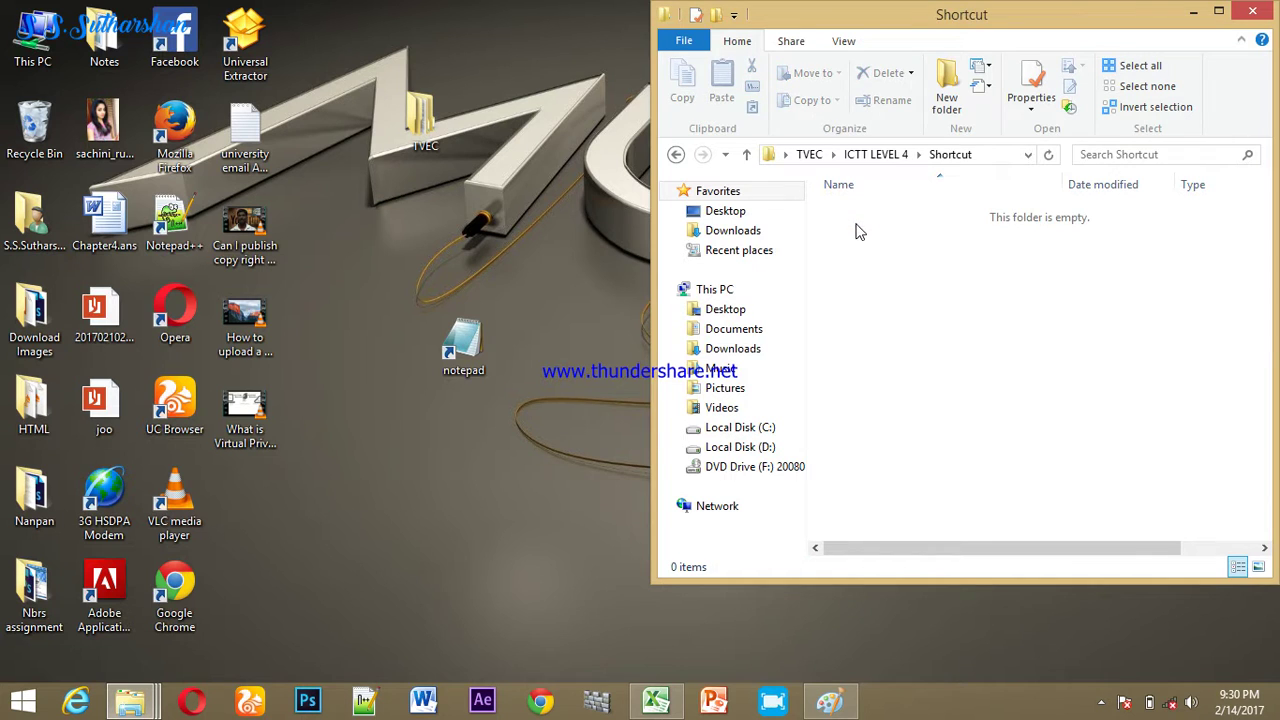
{"action": "left_click_drag", "start_coordinate": [910, 12], "coordinate": [833, 34]}
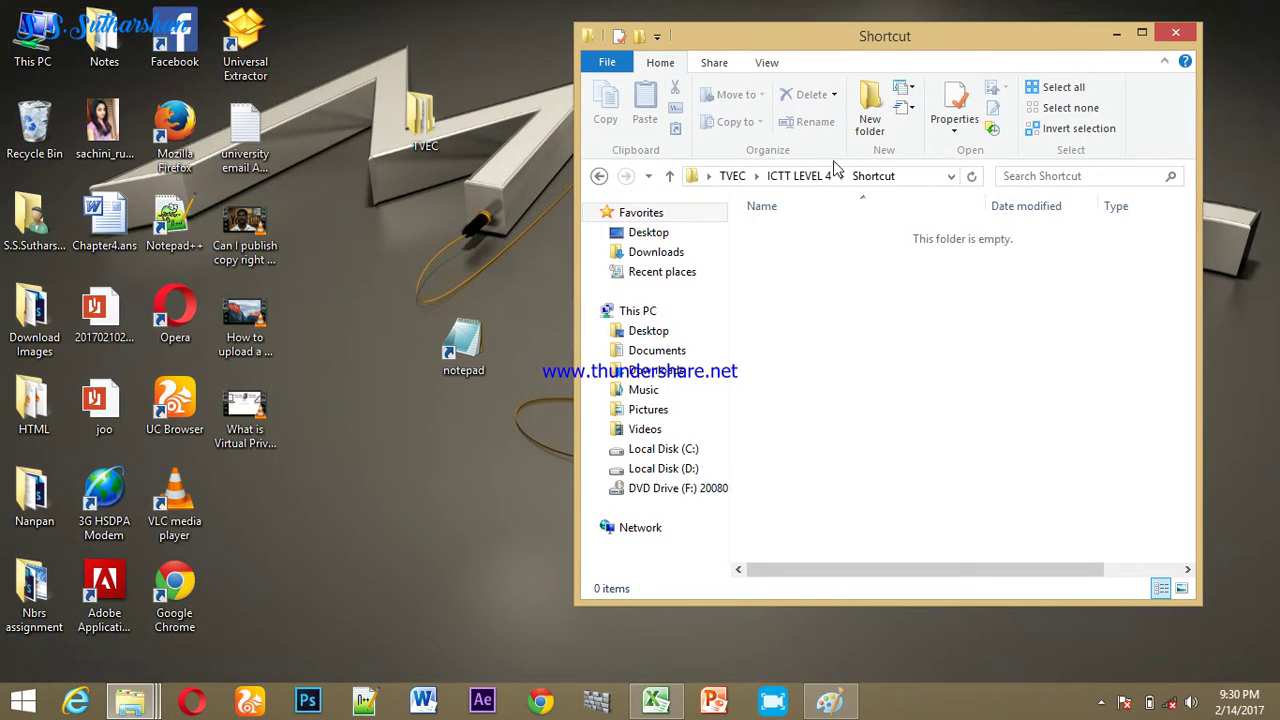
Step: Start creating a new shortcut in the Shortcut folder with "mspaint" as the item location
{"action": "right_click", "coordinate": [834, 283]}
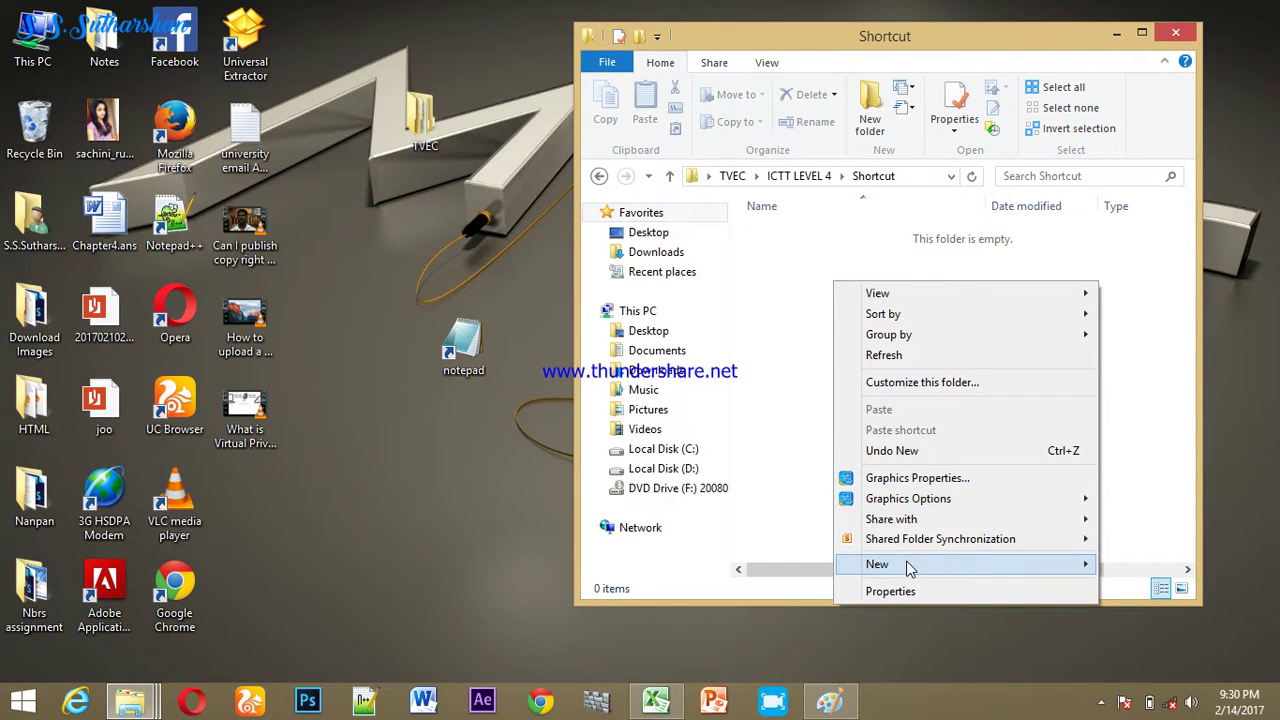
{"action": "mouse_move", "coordinate": [908, 562]}
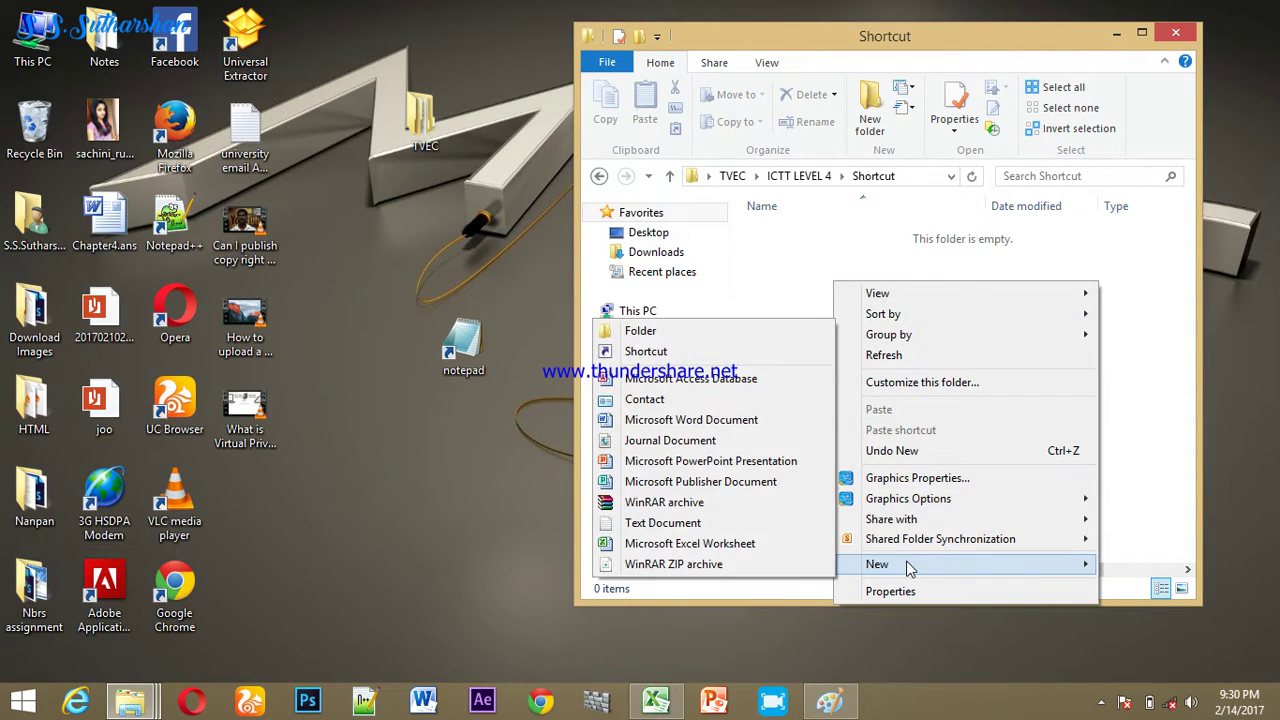
{"action": "left_click", "coordinate": [650, 352]}
{"action": "left_click_drag", "start_coordinate": [613, 129], "coordinate": [902, 124]}
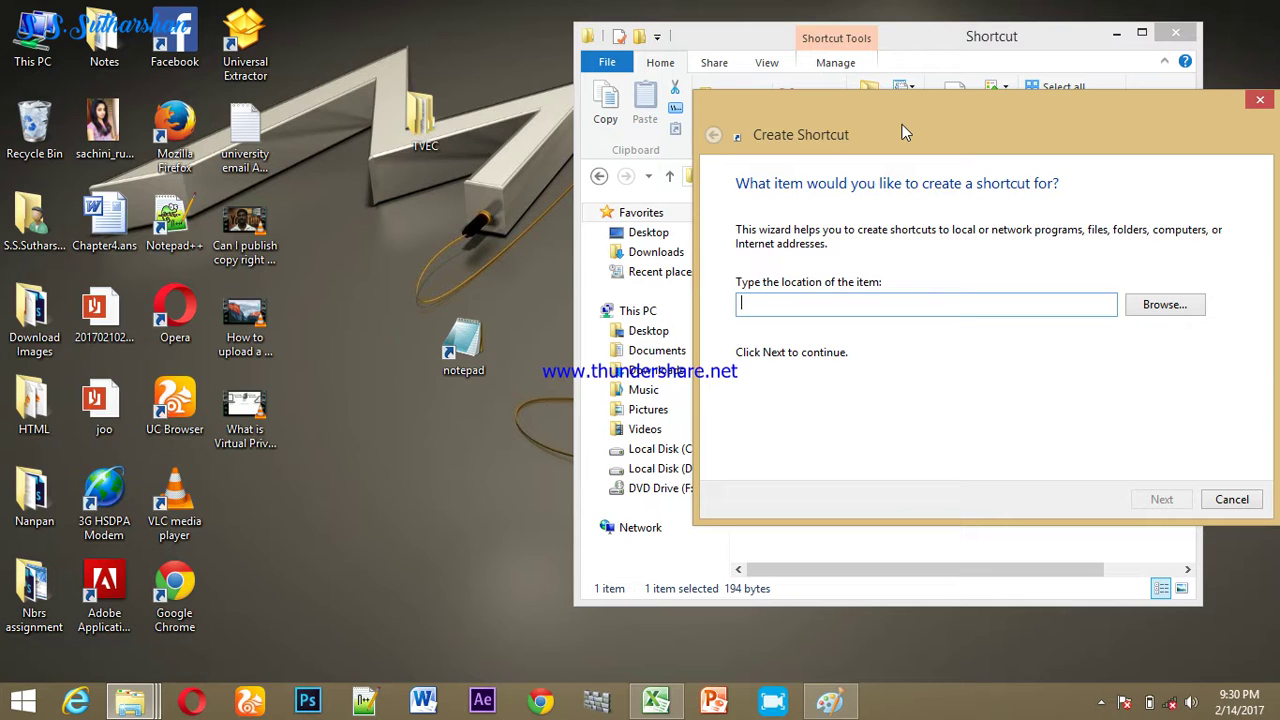
{"action": "type", "text": "ms"}
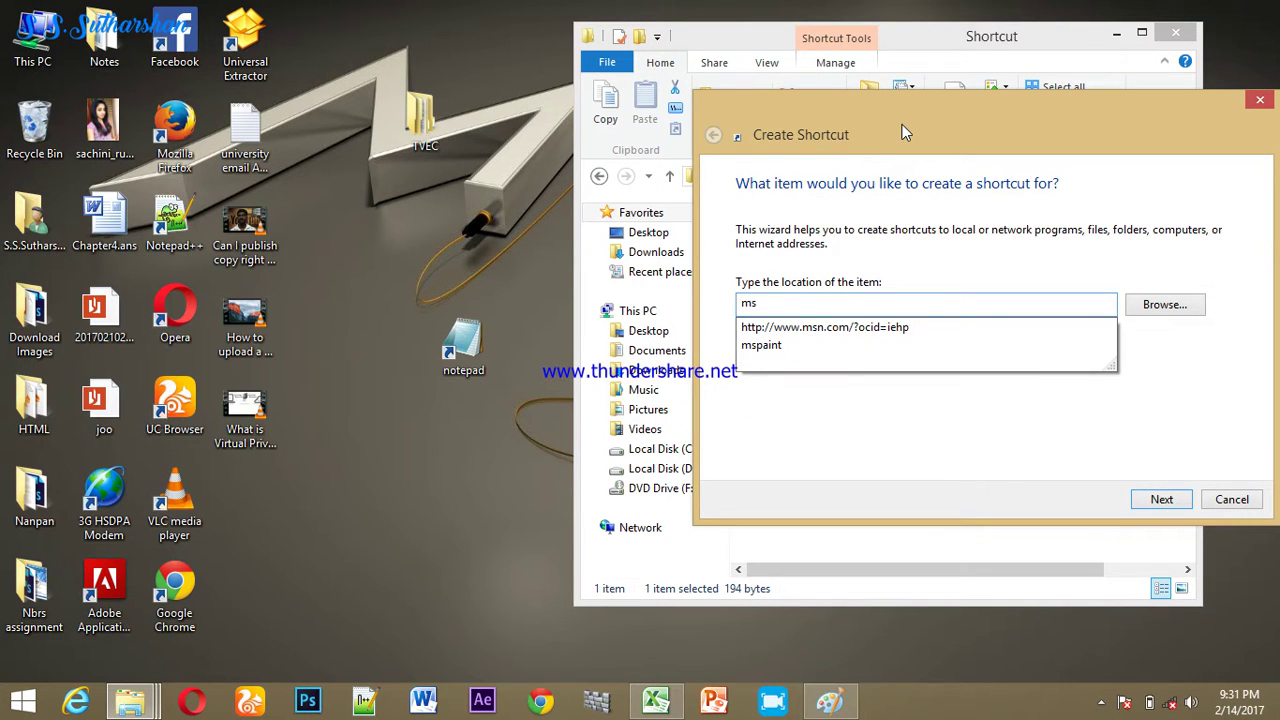
{"action": "type", "text": "paint"}
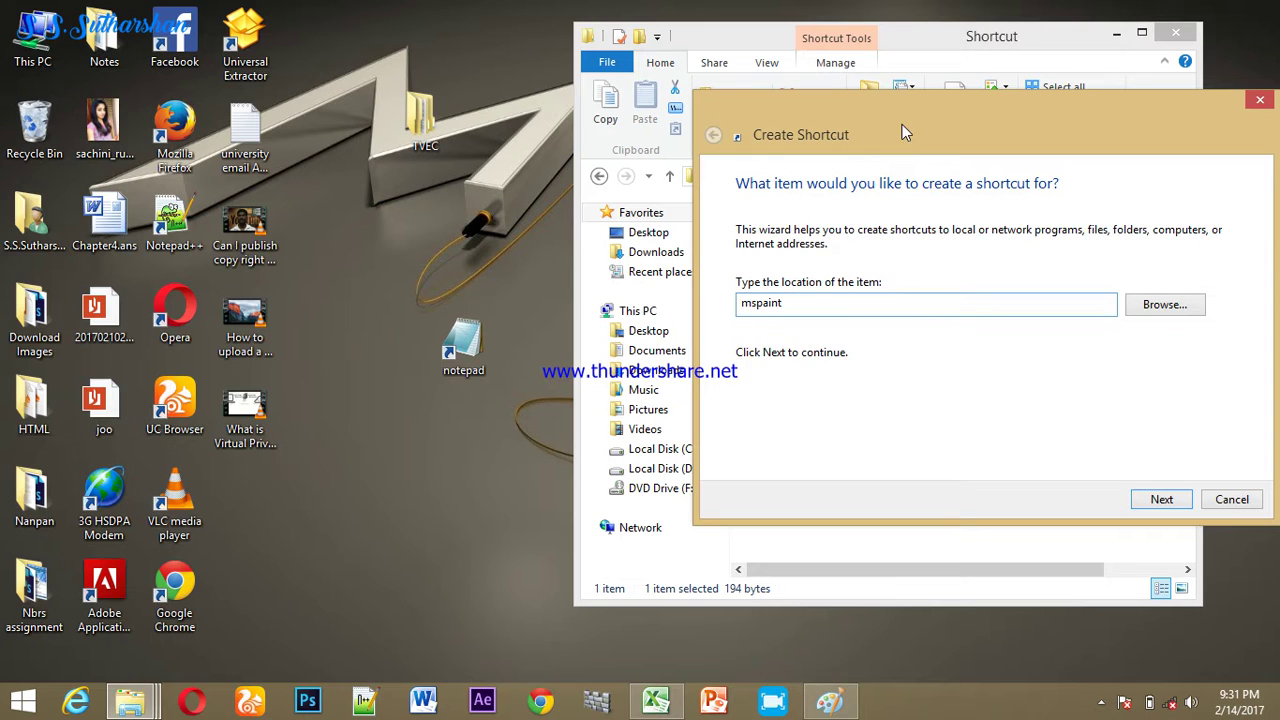
Step: Switch to Paint, extend the list lines to "Mspaint - mspaint" and "Calculator-calc", and return to the shortcut wizard
{"action": "left_click", "coordinate": [846, 706]}
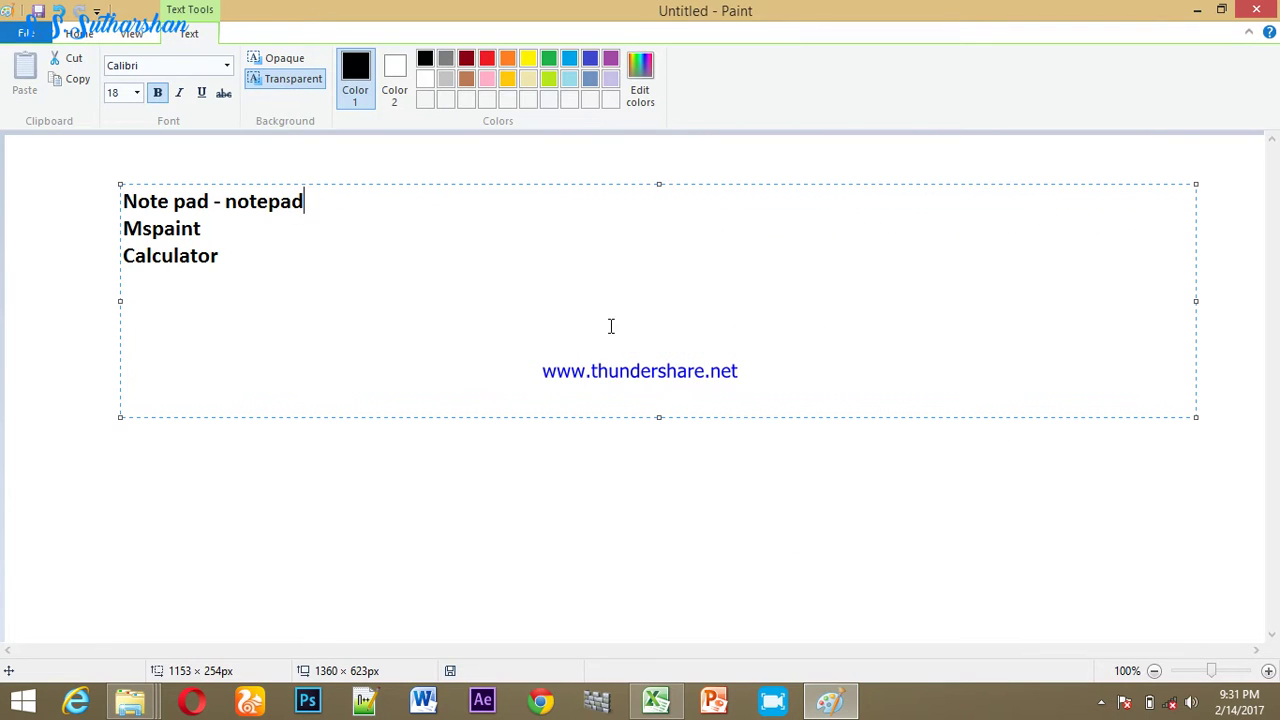
{"action": "left_click", "coordinate": [209, 226]}
{"action": "type", "text": "- mspaint"}
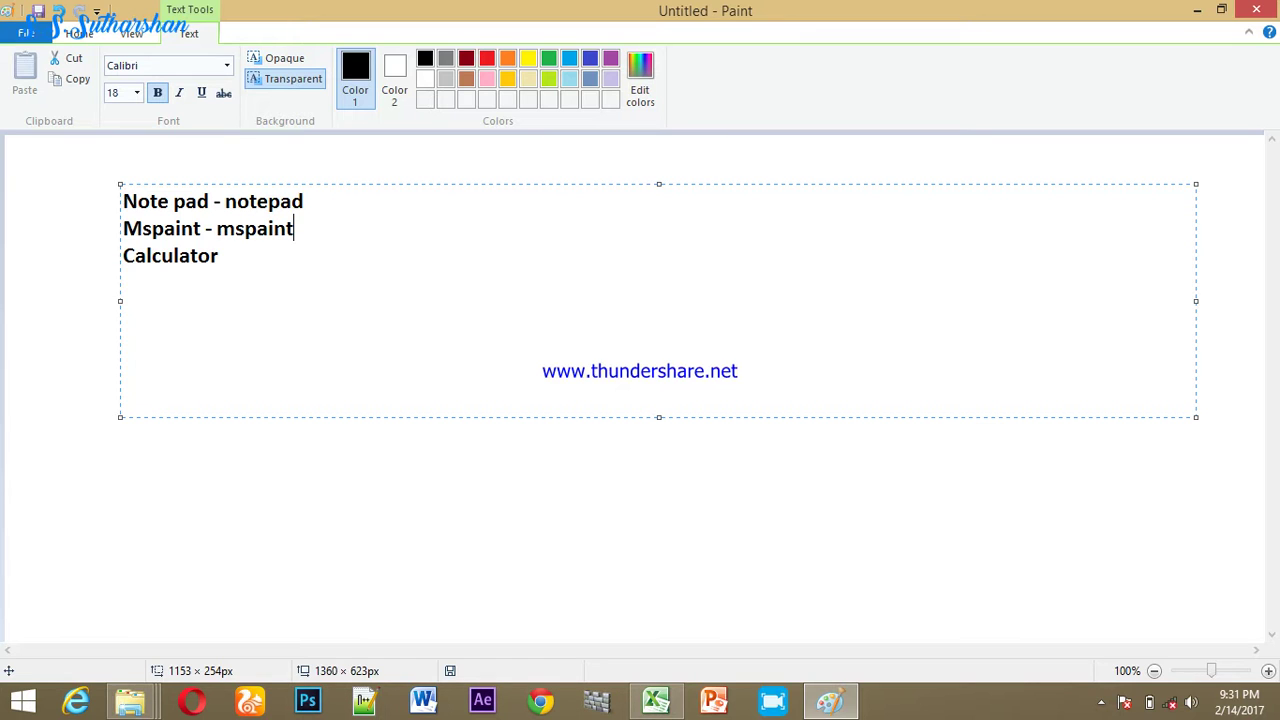
{"action": "left_click", "coordinate": [265, 259]}
{"action": "type", "text": "-calc"}
{"action": "left_click_drag", "start_coordinate": [220, 255], "coordinate": [117, 250]}
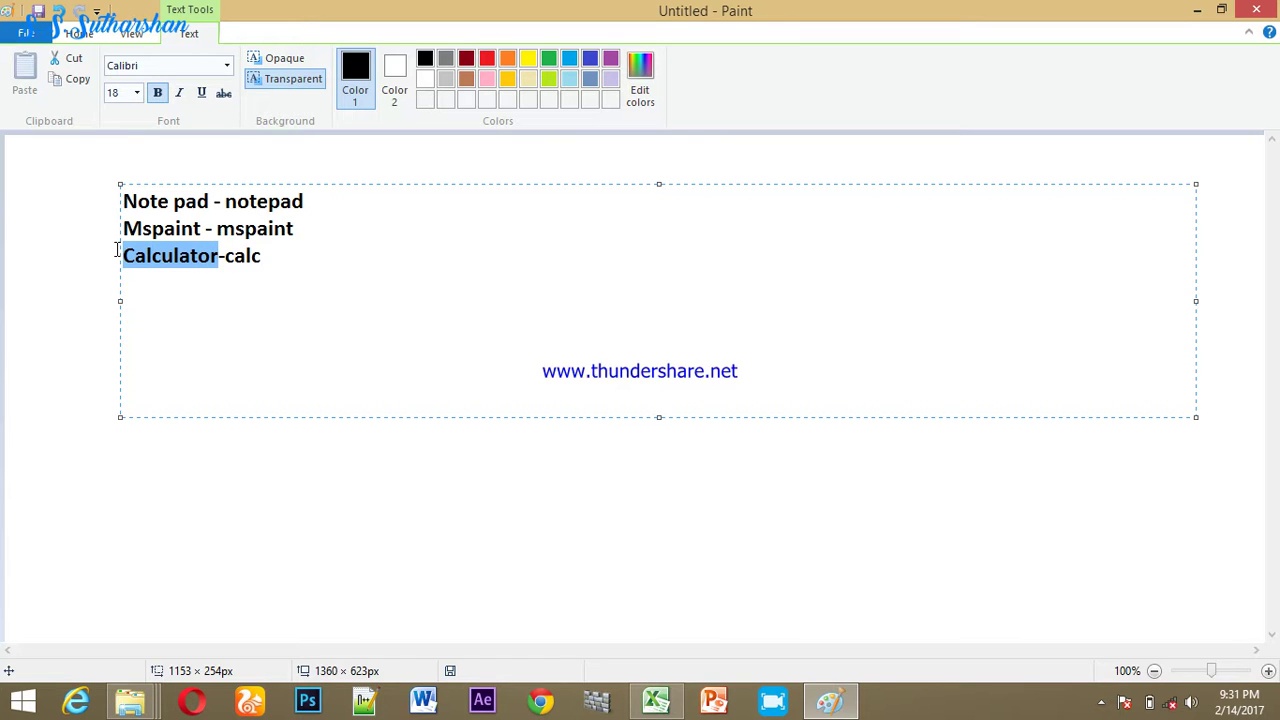
{"action": "left_click_drag", "start_coordinate": [268, 261], "coordinate": [228, 260]}
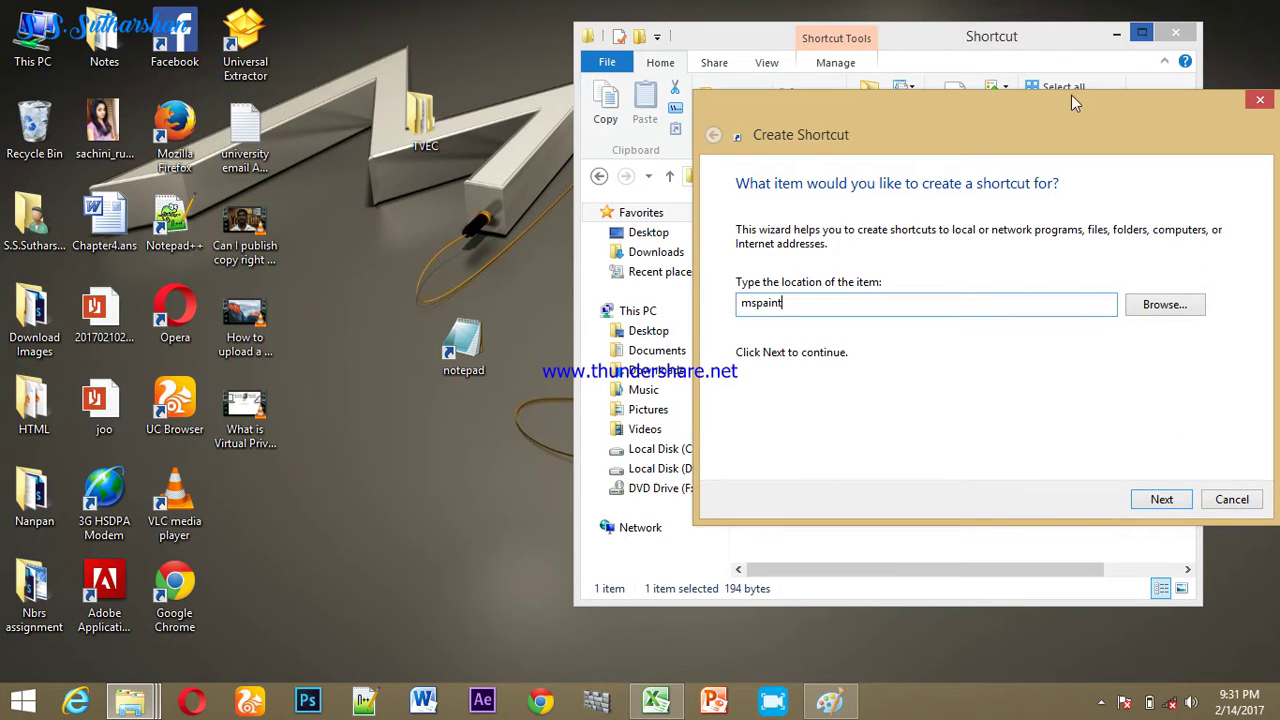
Step: Move the wizard off the folder, finish the shortcut named mspaint, and test it by opening and closing Paint
{"action": "left_click_drag", "start_coordinate": [949, 130], "coordinate": [830, 209]}
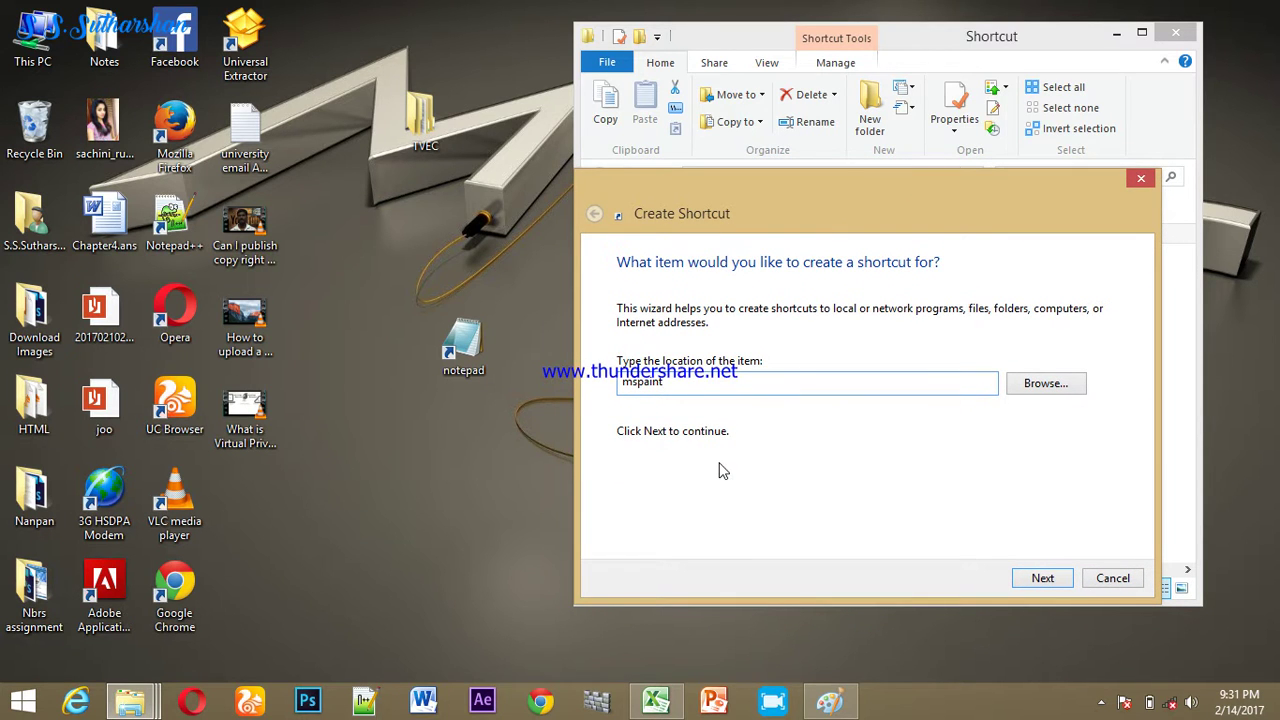
{"action": "left_click_drag", "start_coordinate": [801, 176], "coordinate": [252, 134]}
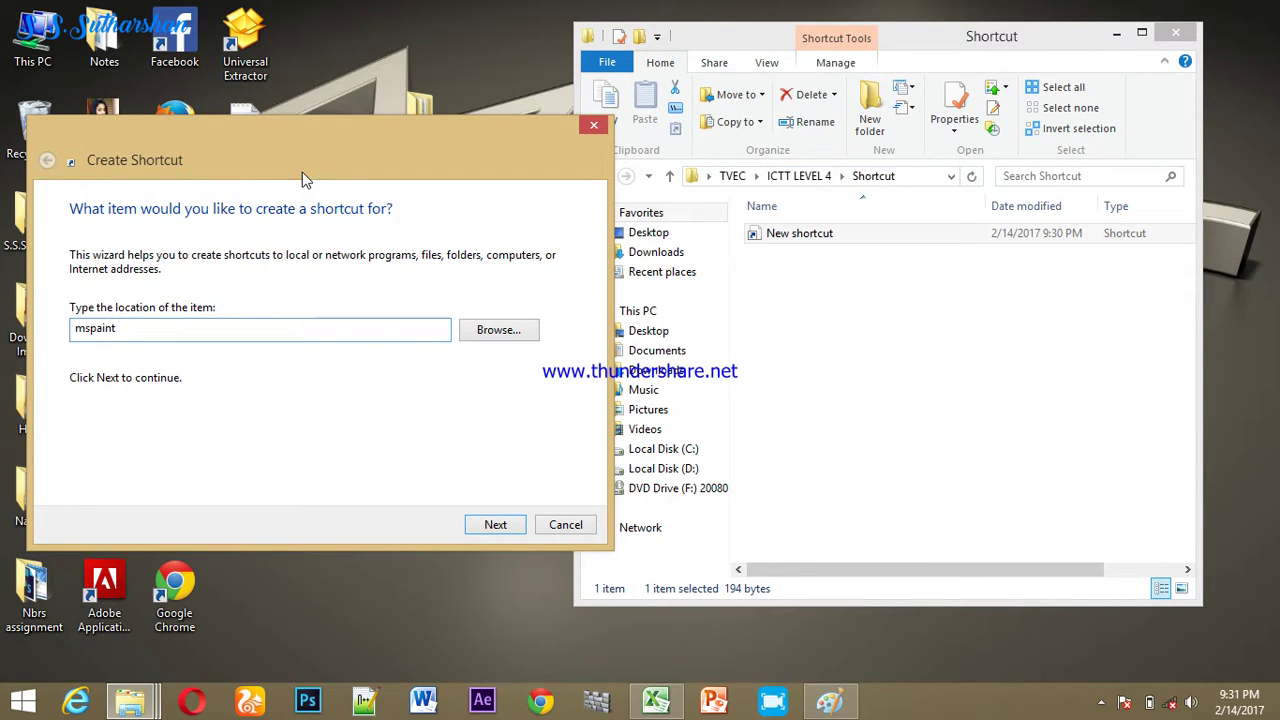
{"action": "left_click_drag", "start_coordinate": [262, 166], "coordinate": [355, 137]}
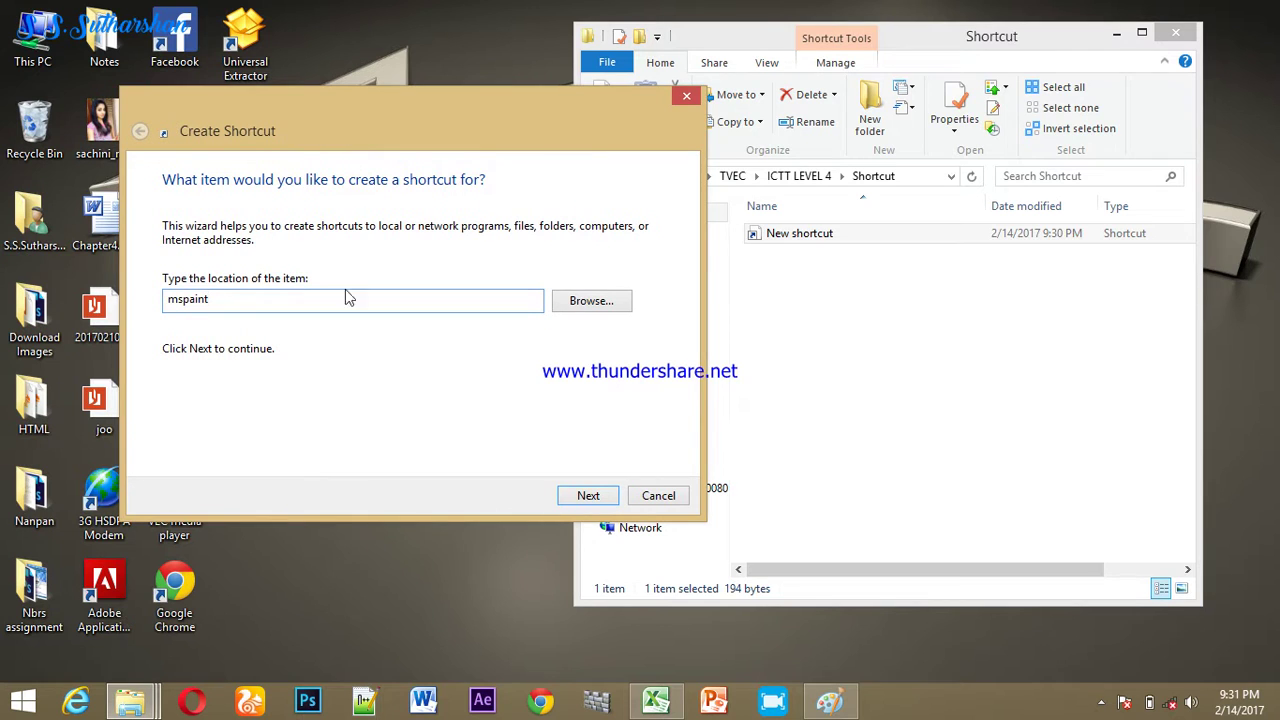
{"action": "left_click", "coordinate": [587, 495]}
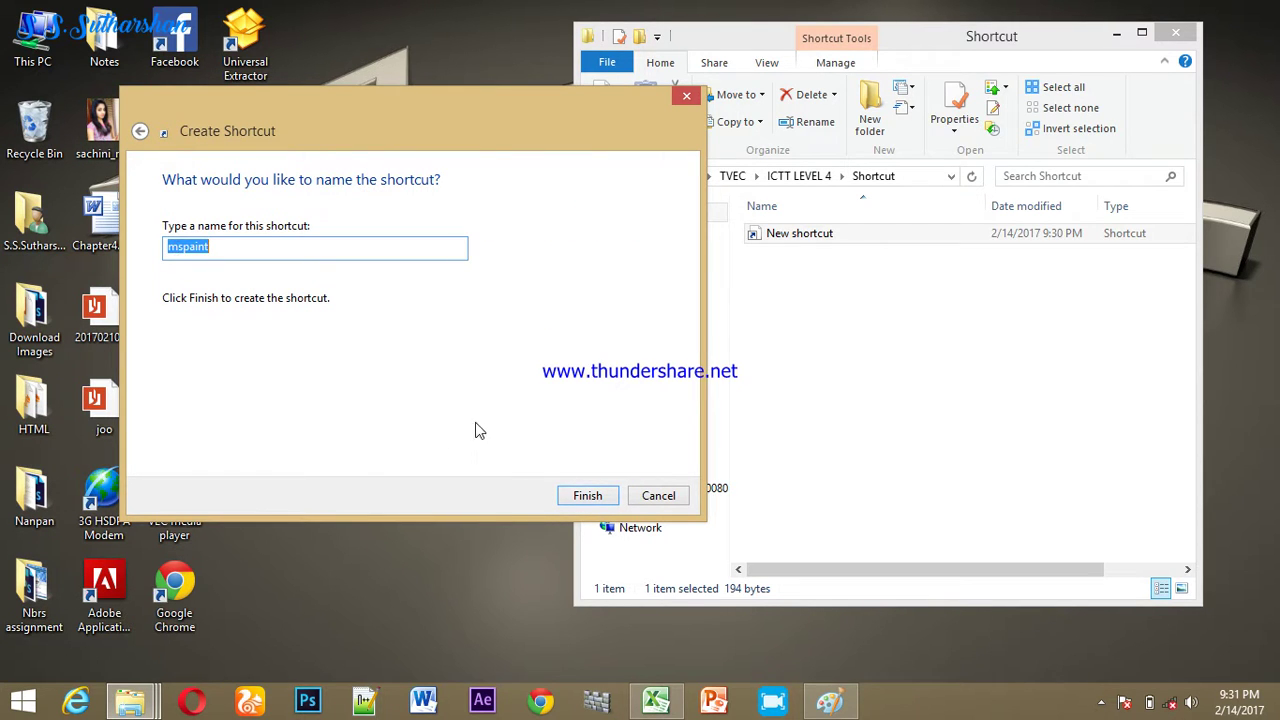
{"action": "left_click", "coordinate": [586, 494]}
{"action": "double_click", "coordinate": [792, 236]}
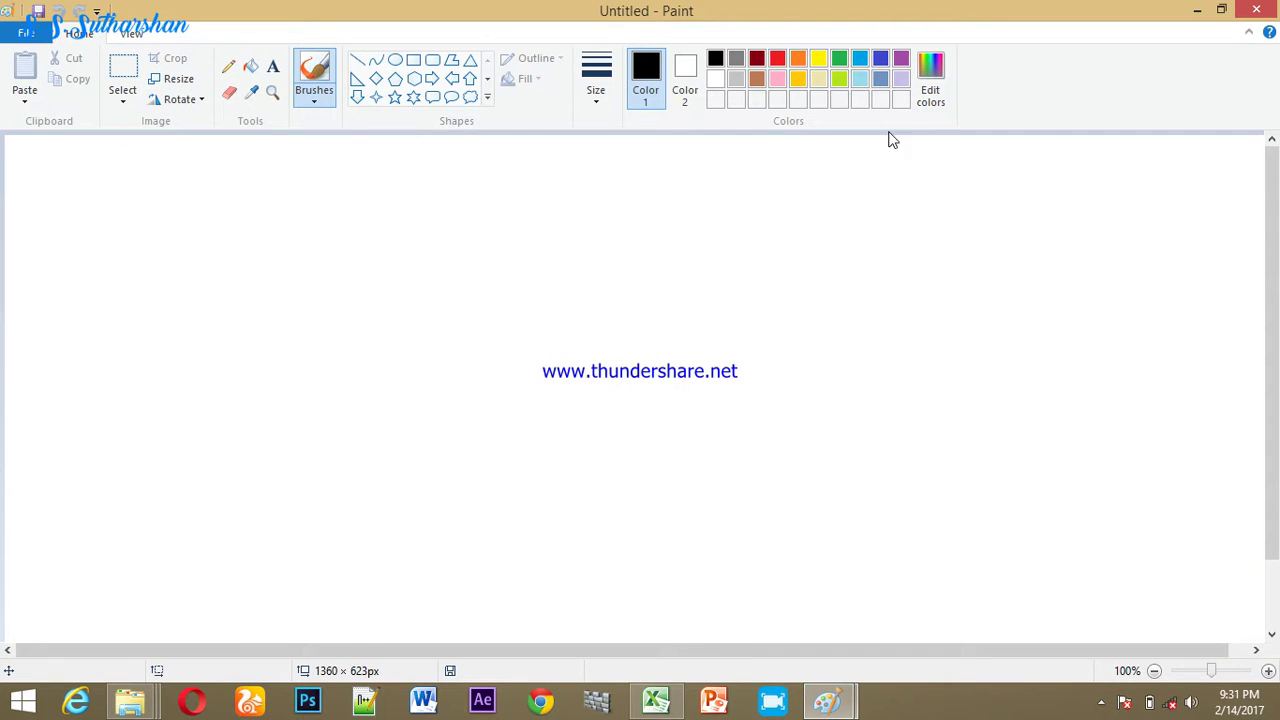
{"action": "left_click", "coordinate": [1270, 9]}
Step: Create a shortcut named calc with item location "calc" in the Shortcut folder, and test it by opening and closing Calculator
{"action": "right_click", "coordinate": [847, 284]}
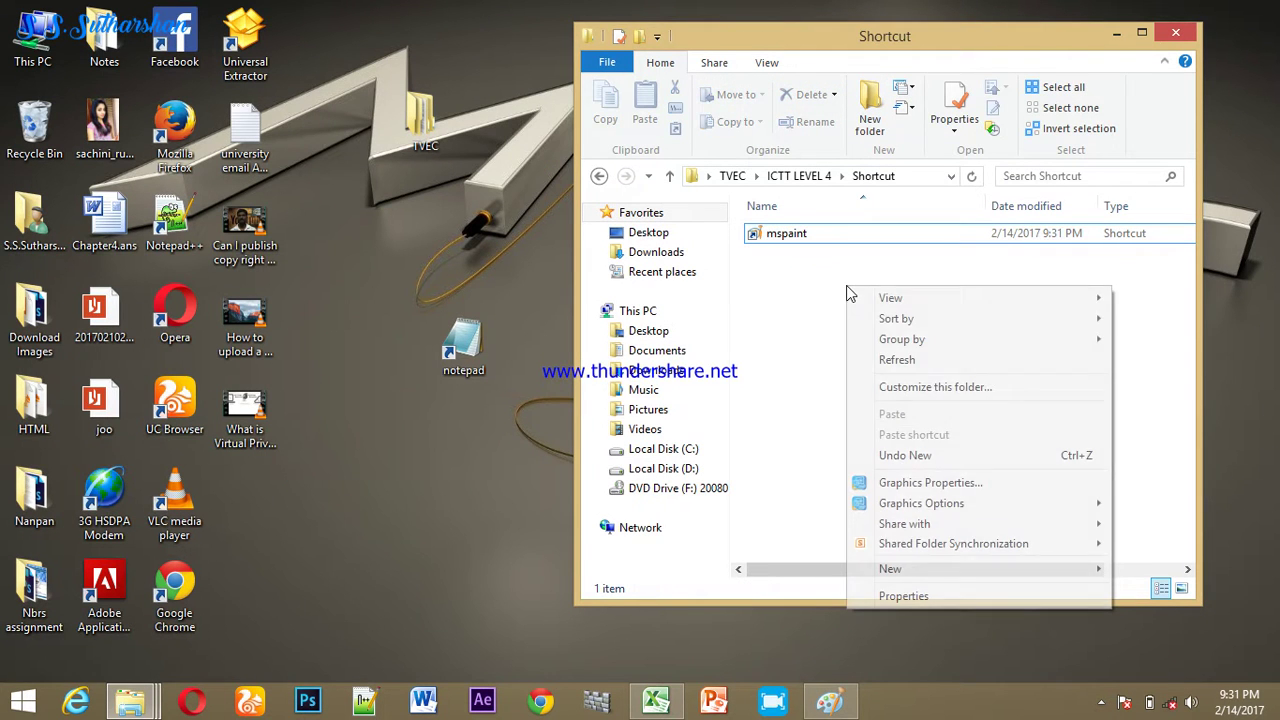
{"action": "mouse_move", "coordinate": [913, 568]}
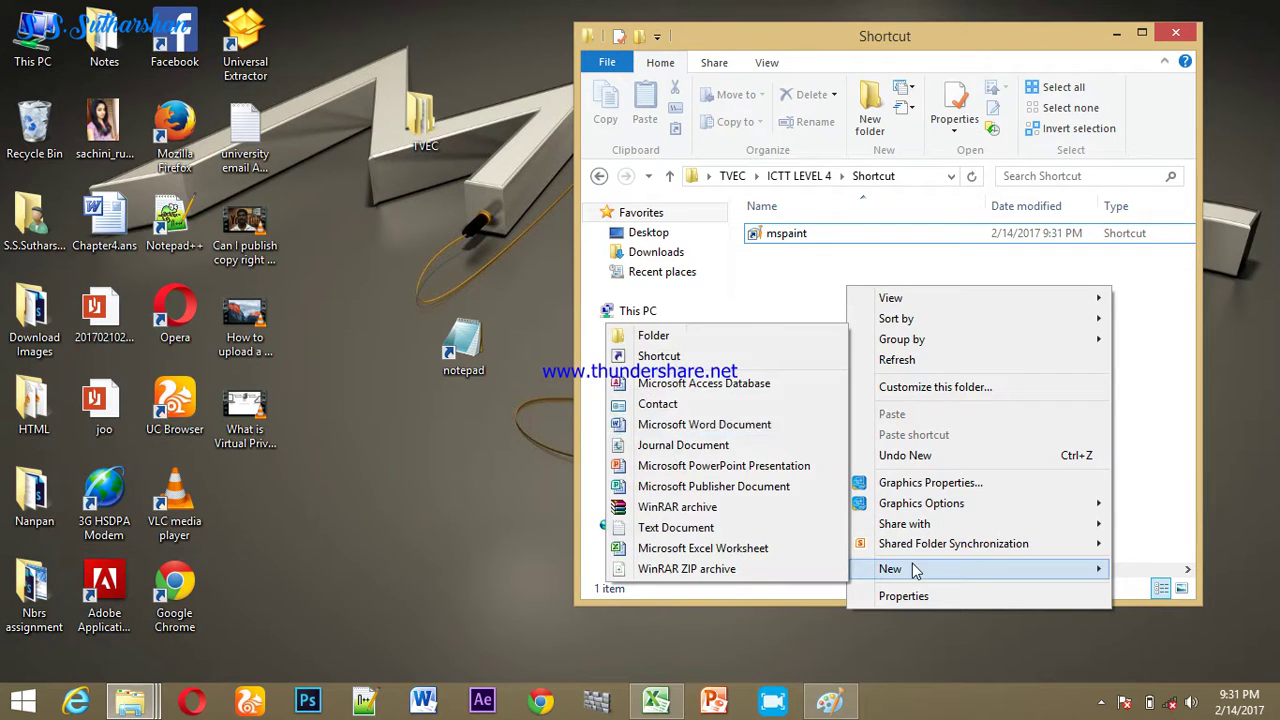
{"action": "left_click", "coordinate": [690, 362]}
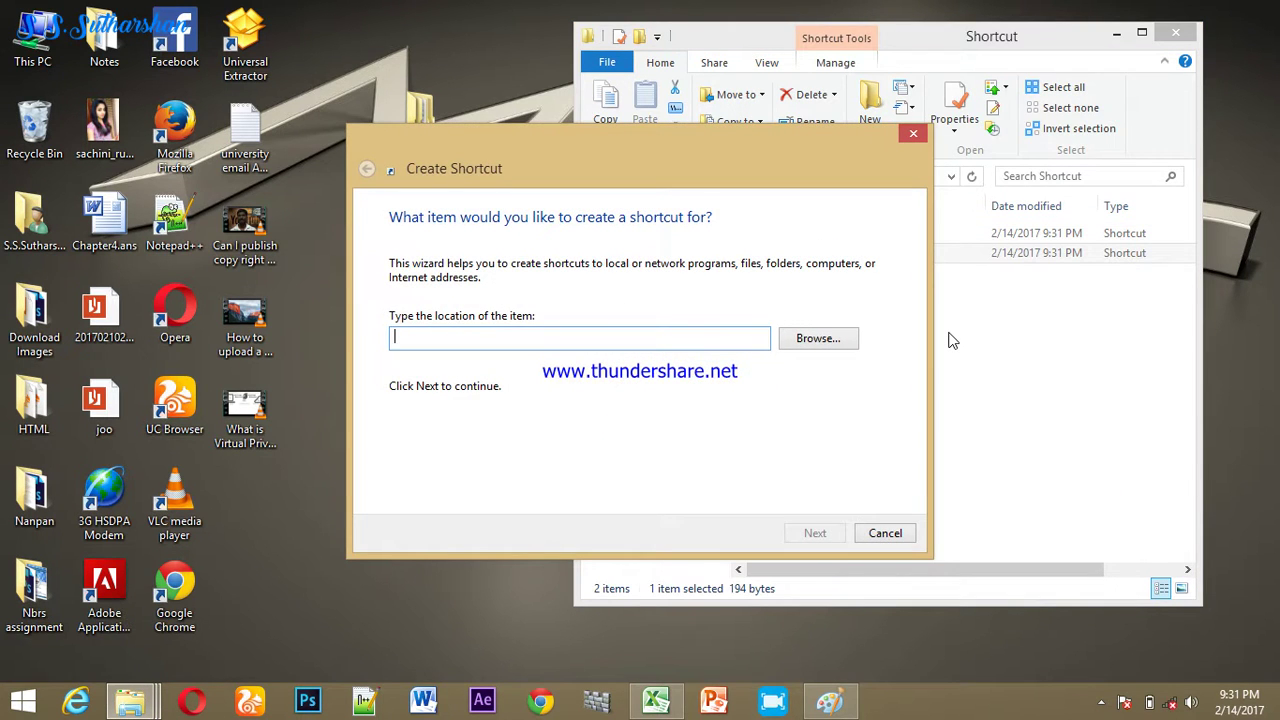
{"action": "type", "text": "calc"}
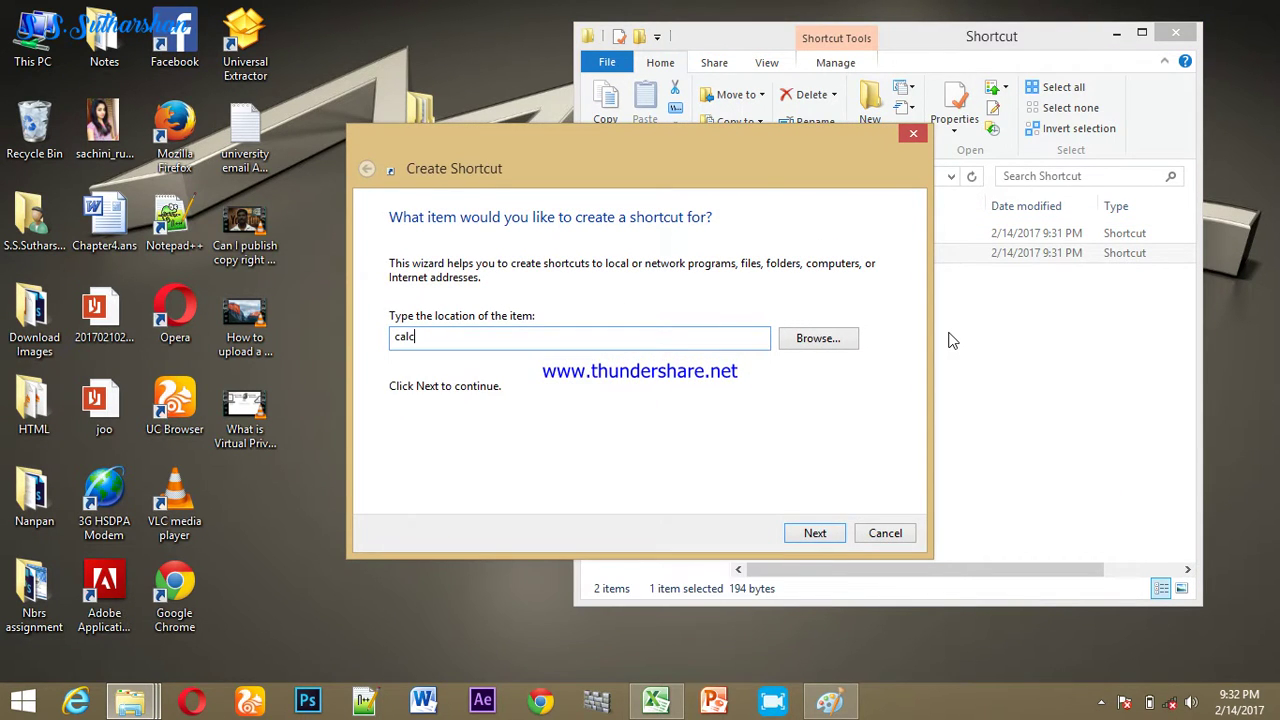
{"action": "left_click", "coordinate": [808, 530]}
{"action": "left_click", "coordinate": [814, 532]}
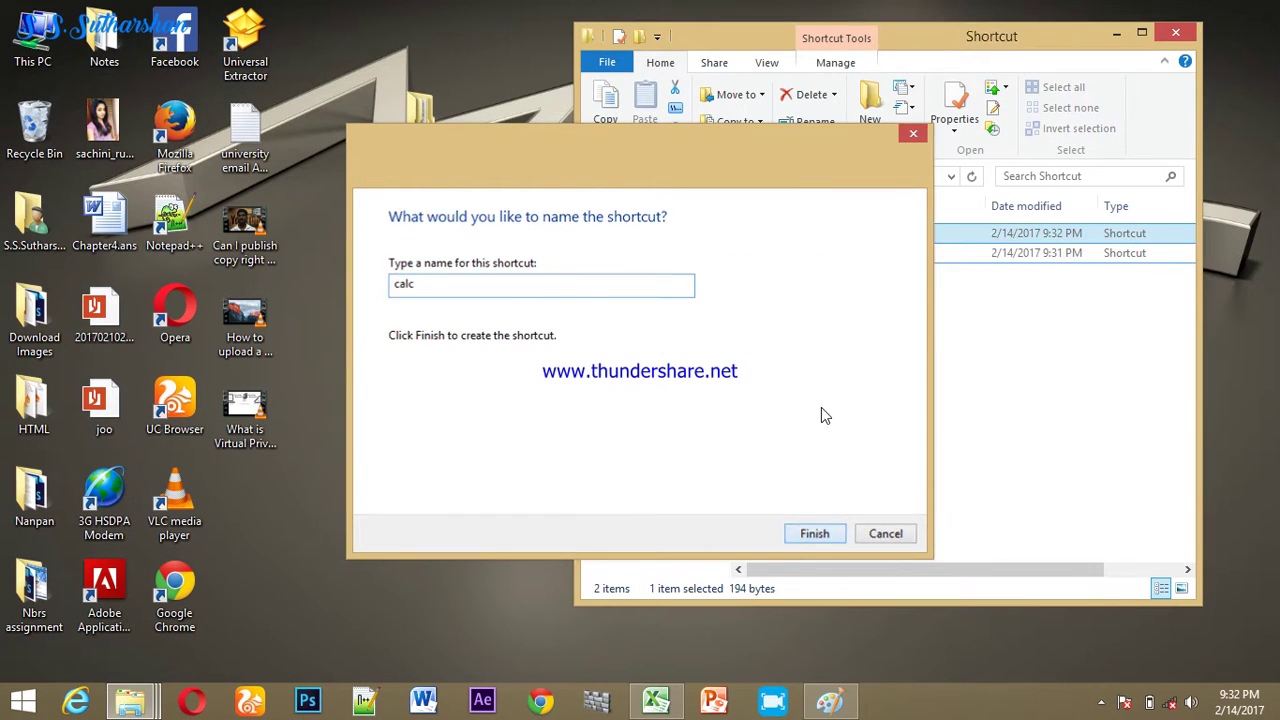
{"action": "double_click", "coordinate": [815, 238]}
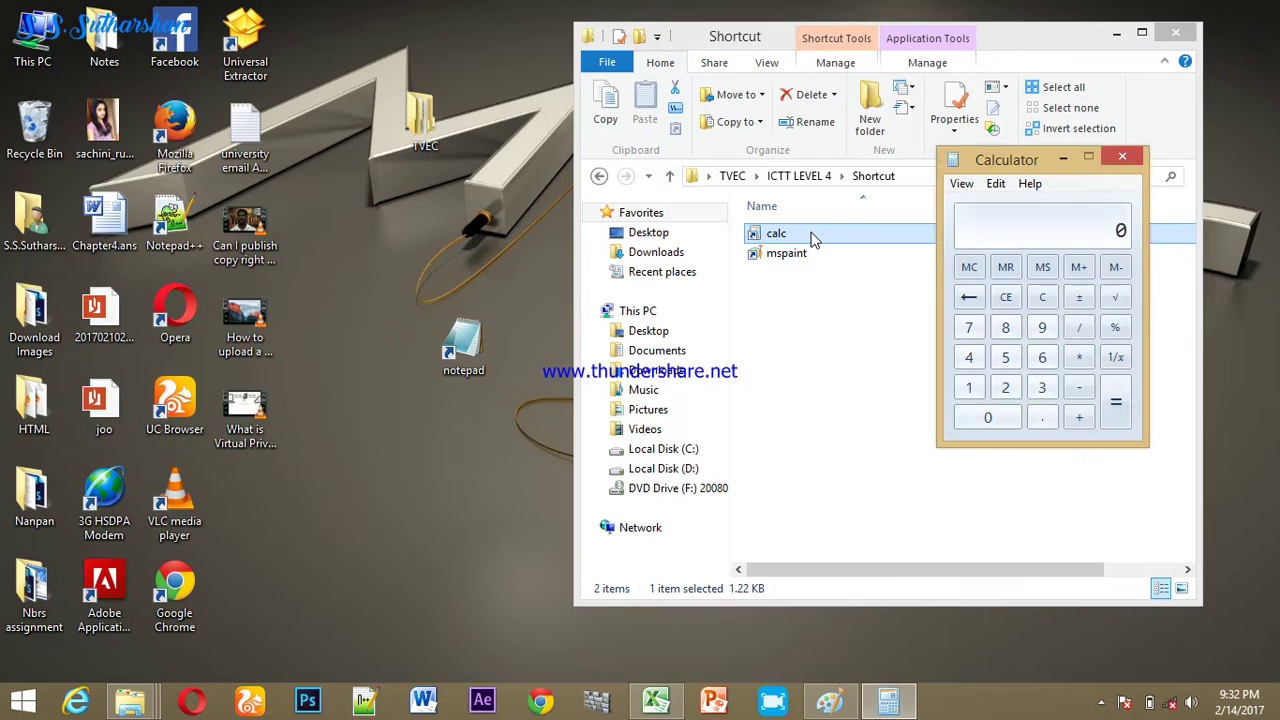
{"action": "left_click", "coordinate": [1122, 158]}
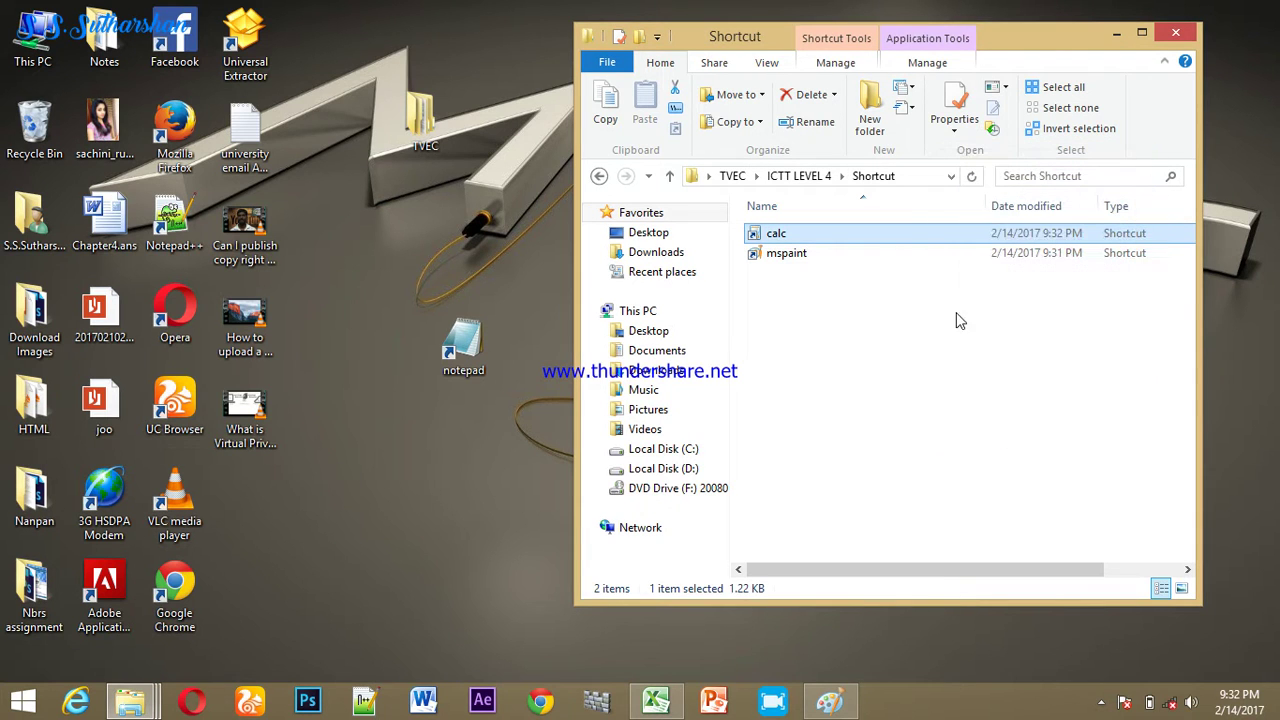
Step: Create a shortcut named notepad with item location "notepad" in the Shortcut folder
{"action": "right_click", "coordinate": [838, 296]}
{"action": "mouse_move", "coordinate": [886, 577]}
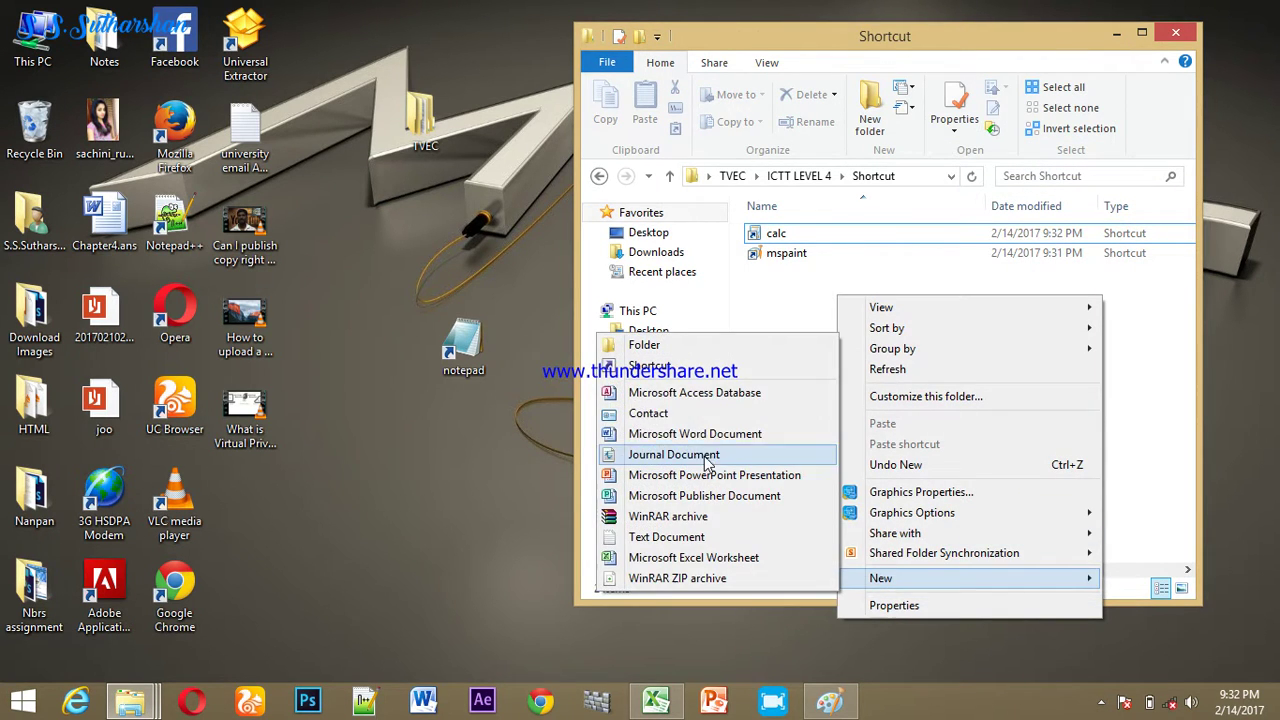
{"action": "left_click", "coordinate": [672, 369]}
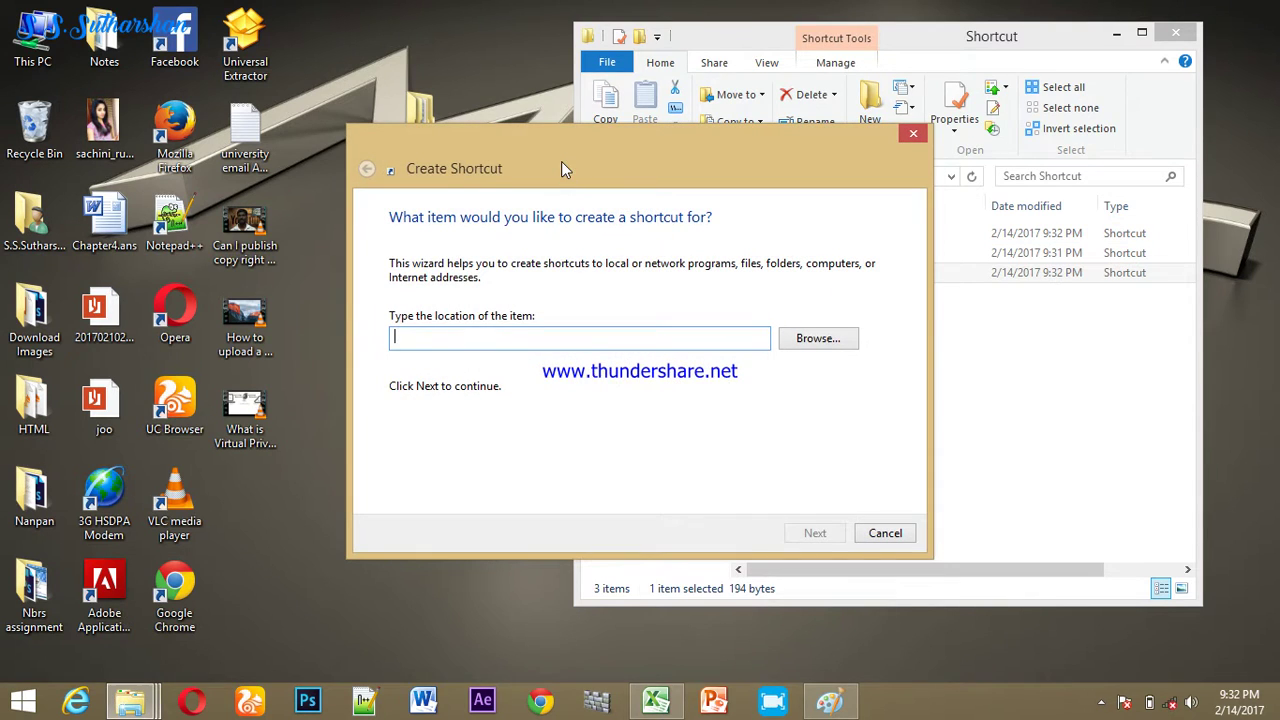
{"action": "type", "text": "no"}
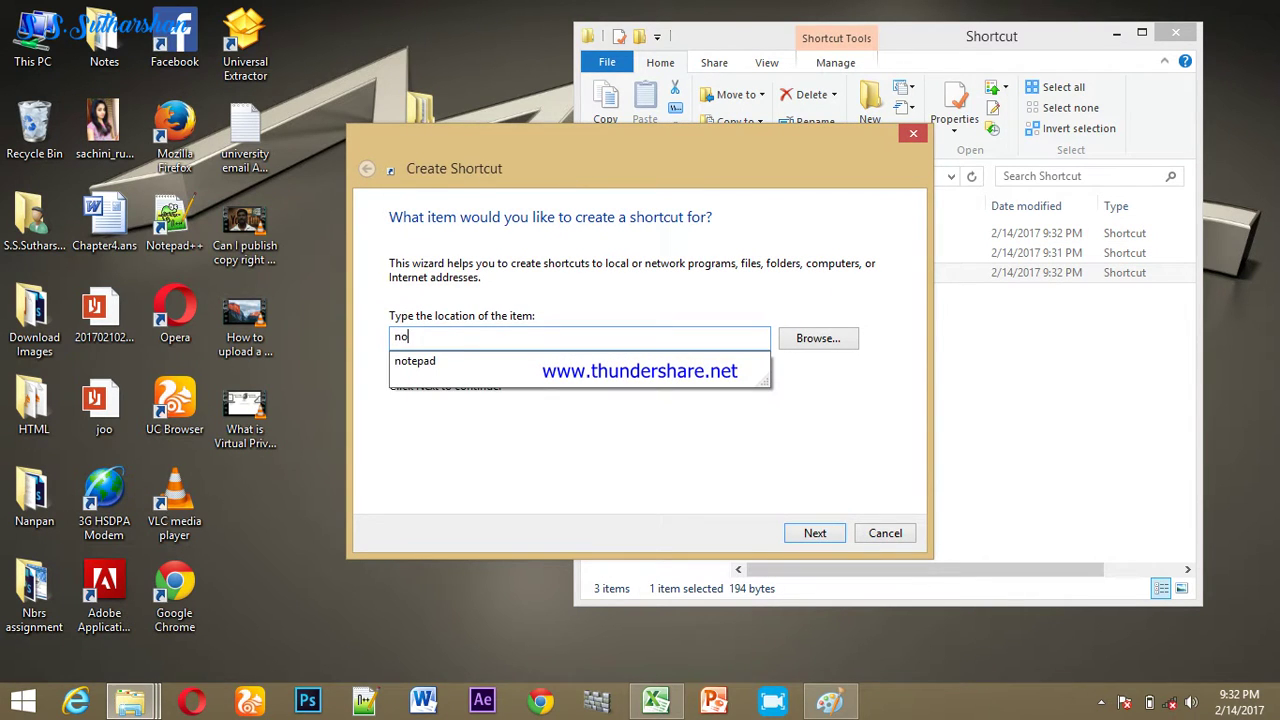
{"action": "type", "text": "tepad"}
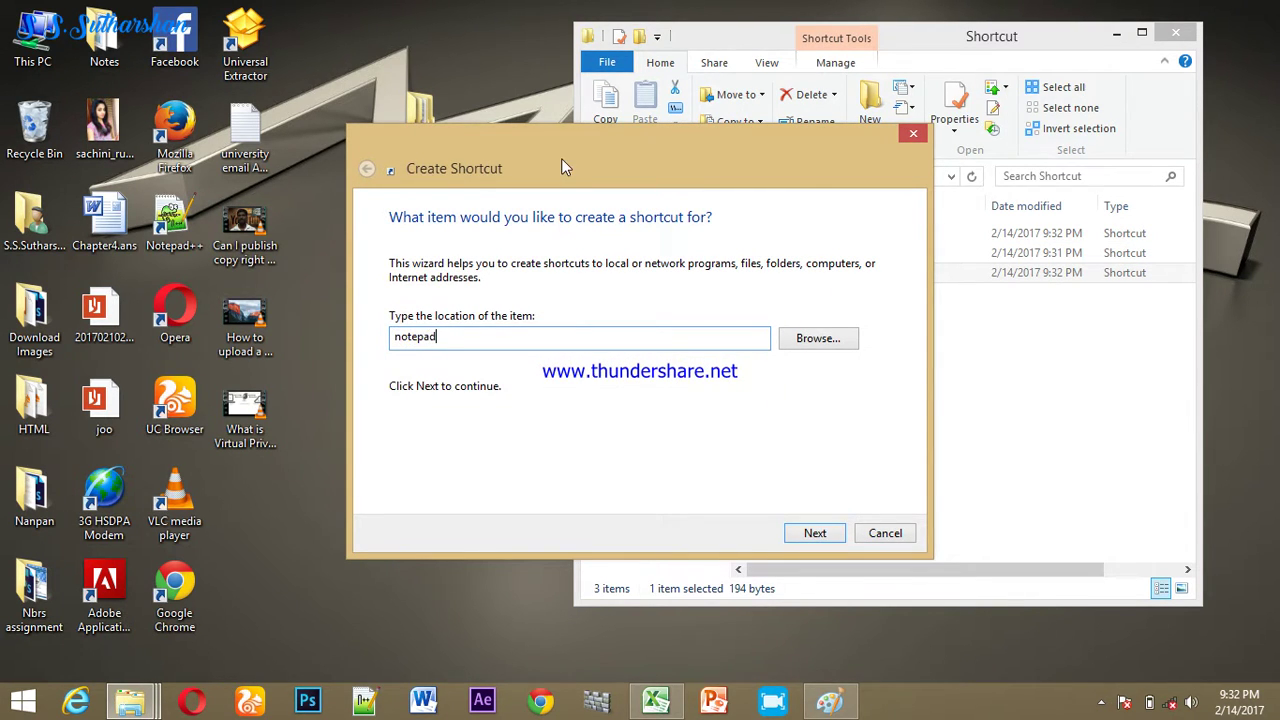
{"action": "left_click", "coordinate": [831, 534]}
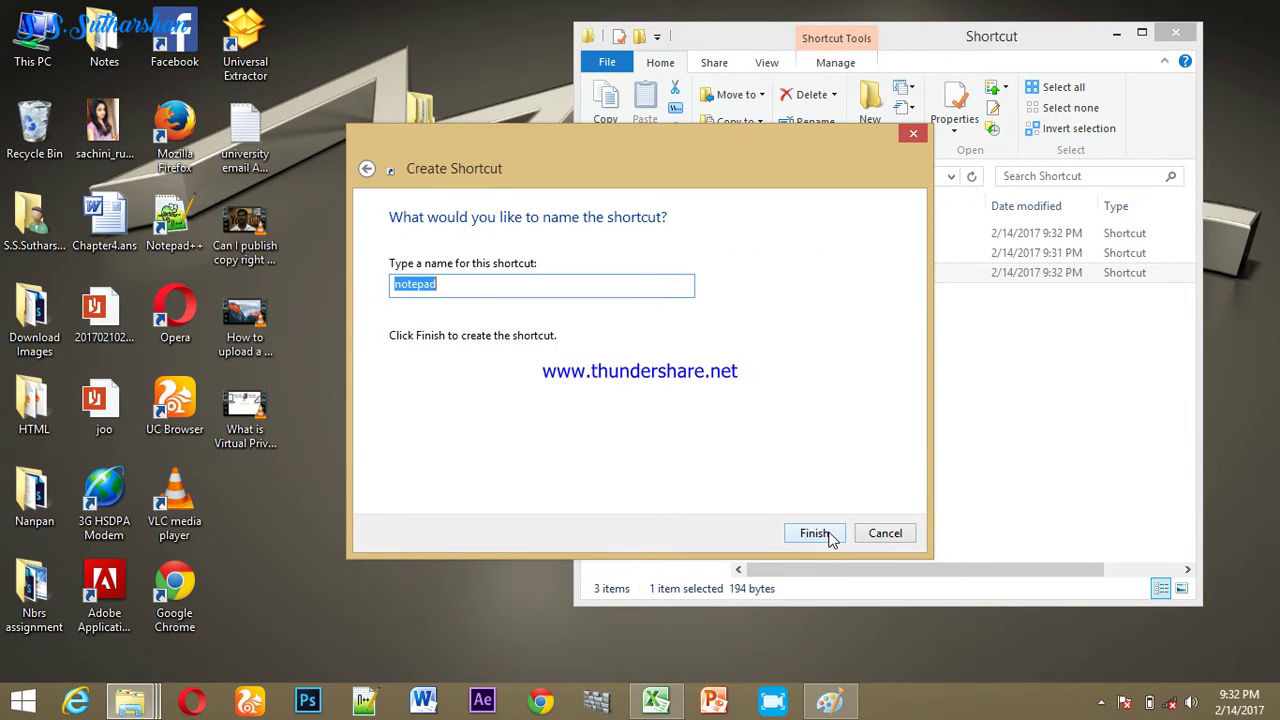
{"action": "left_click", "coordinate": [831, 534]}
{"action": "left_click", "coordinate": [842, 347]}
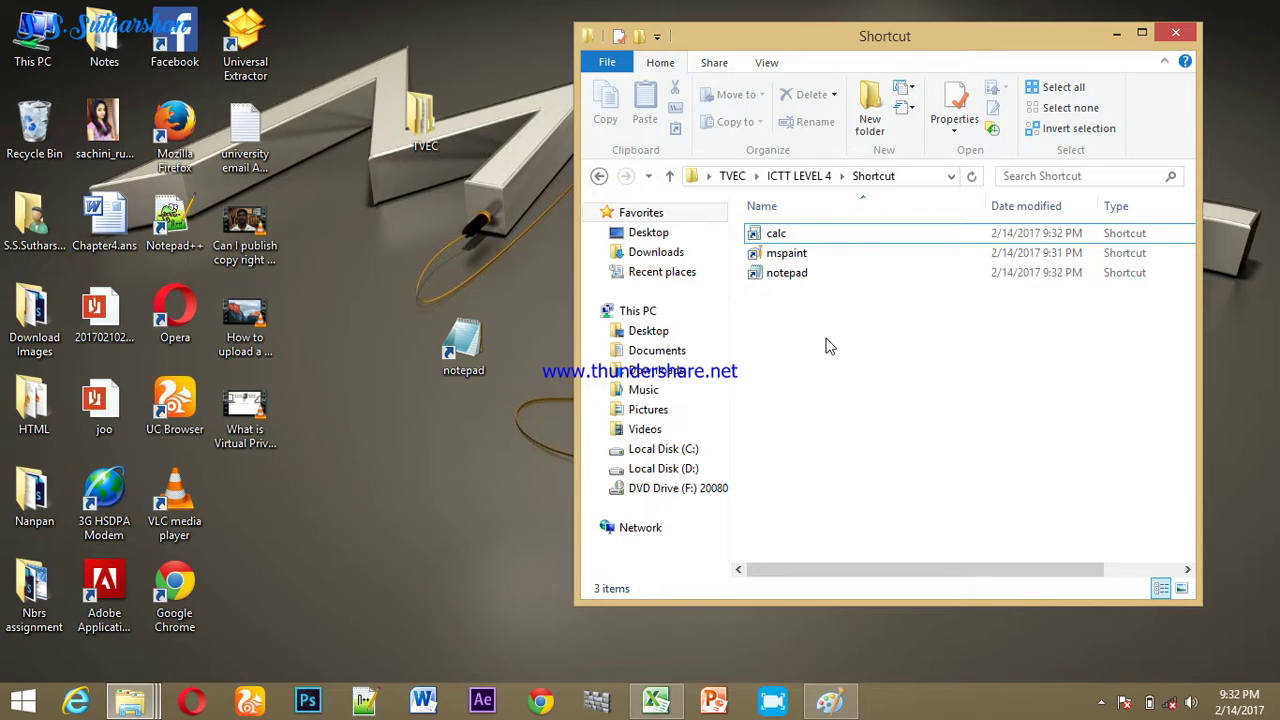
{"action": "left_click_drag", "start_coordinate": [1046, 340], "coordinate": [742, 248]}
{"action": "left_click", "coordinate": [822, 302]}
Step: Minimize the Shortcut folder, move the desktop's notepad shortcut beneath the last video file icon, and test it by opening and minimizing Notepad
{"action": "left_click", "coordinate": [1114, 35]}
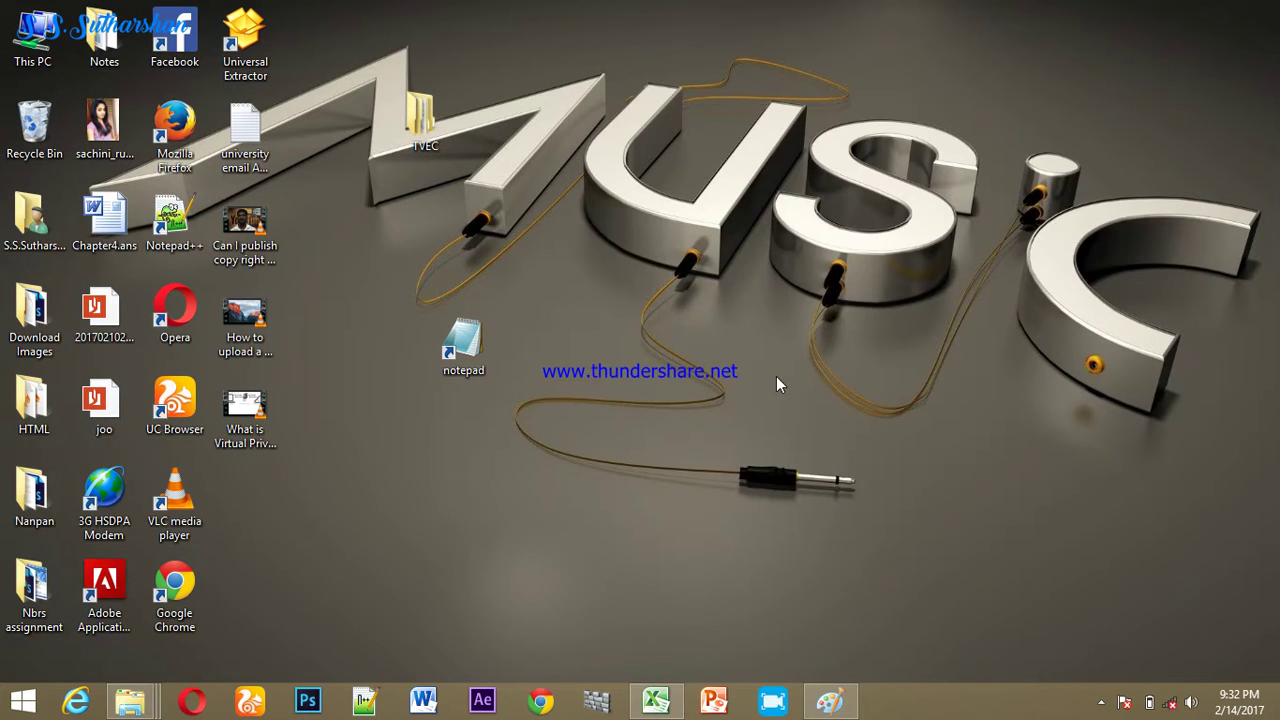
{"action": "left_click_drag", "start_coordinate": [468, 335], "coordinate": [250, 500]}
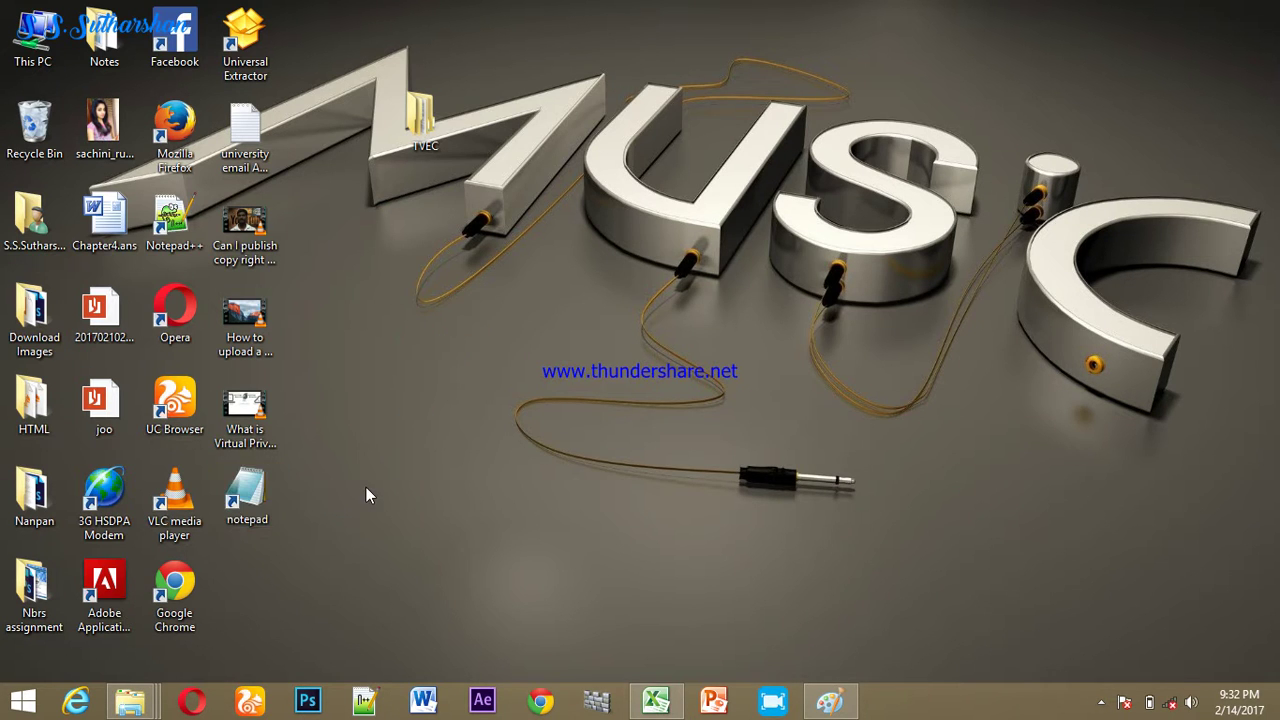
{"action": "double_click", "coordinate": [245, 492]}
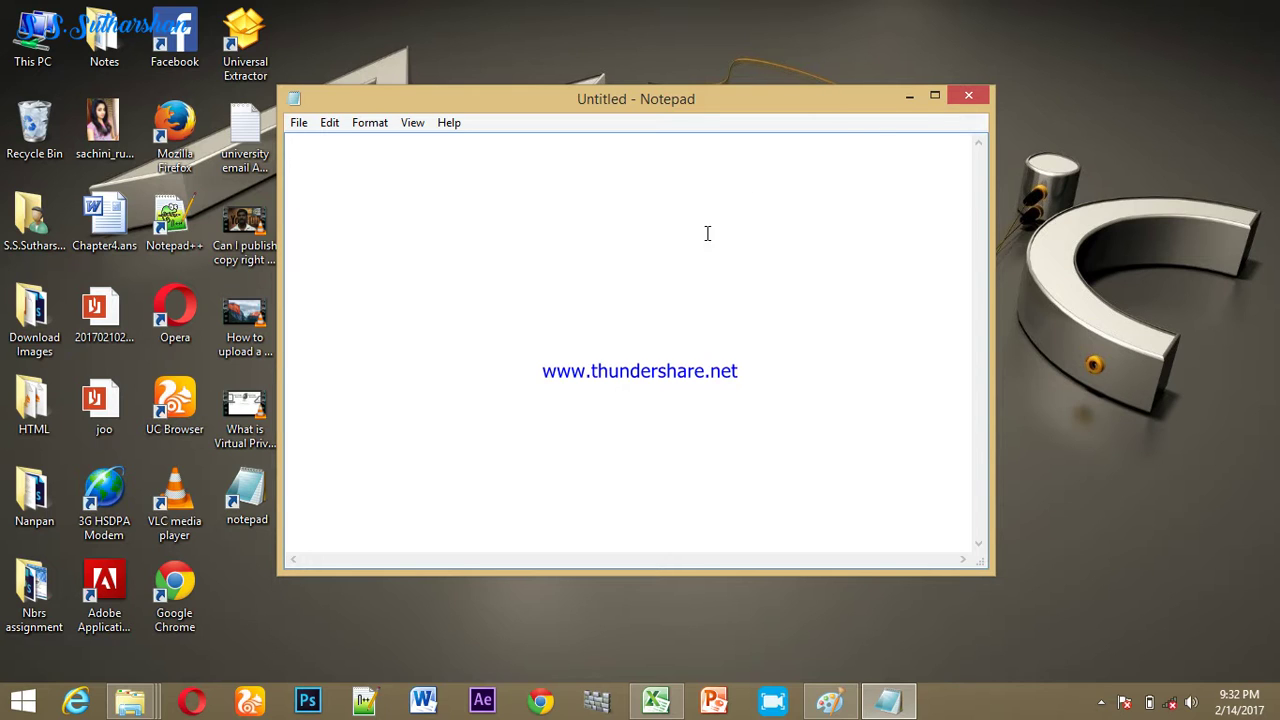
{"action": "left_click", "coordinate": [909, 97]}
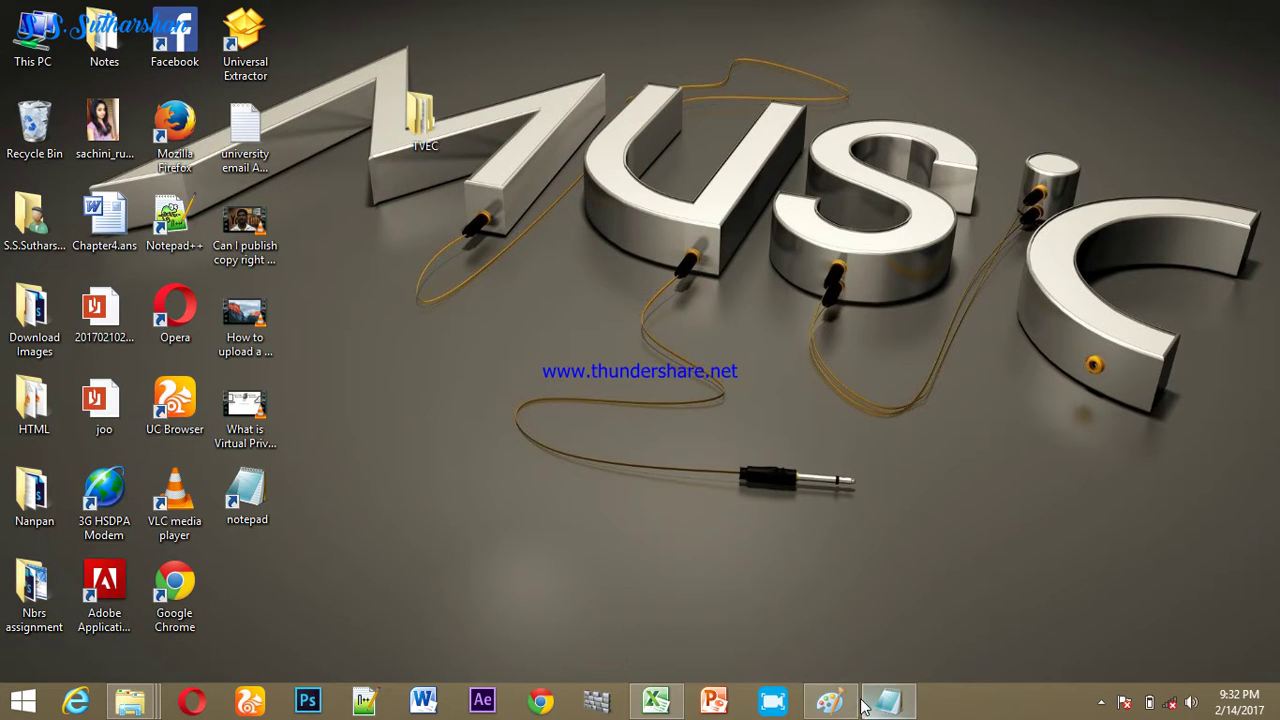
Step: Switch to Paint, review the list of item locations for Notepad, Paint and Calculator by highlighting each one, and minimize Paint
{"action": "left_click", "coordinate": [830, 700]}
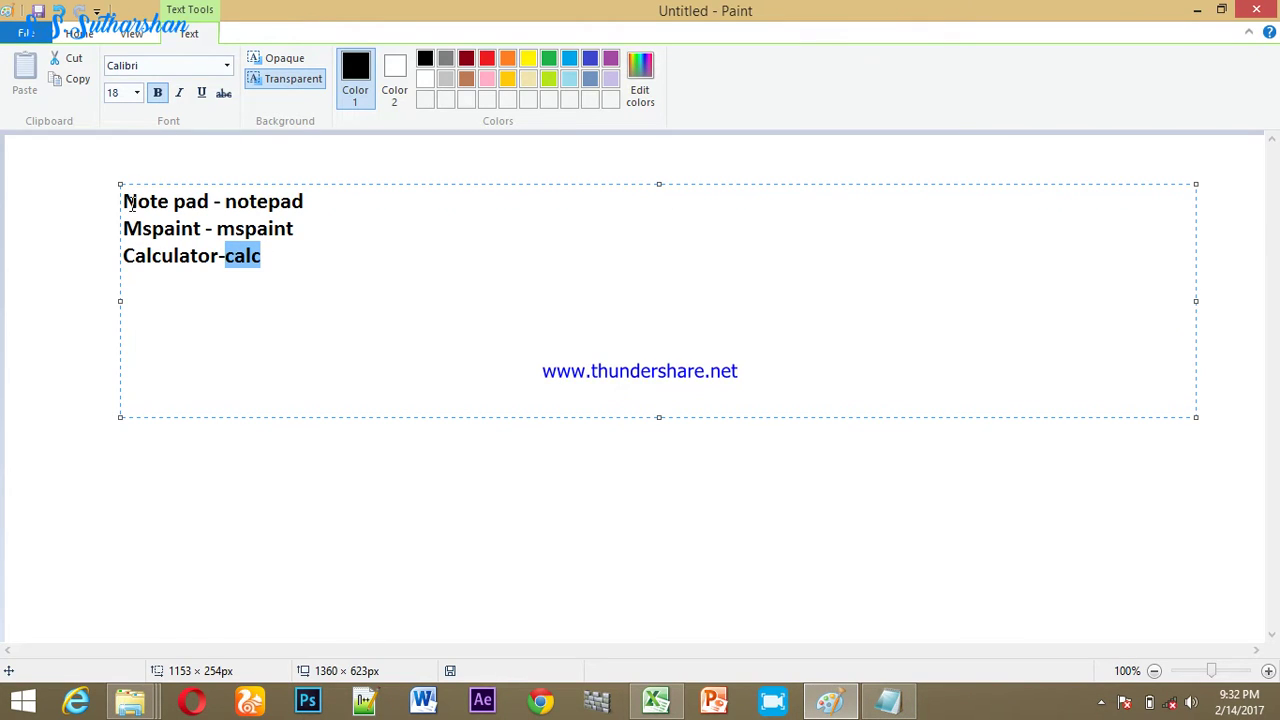
{"action": "left_click_drag", "start_coordinate": [127, 203], "coordinate": [305, 260]}
{"action": "left_click", "coordinate": [358, 275]}
{"action": "left_click_drag", "start_coordinate": [226, 203], "coordinate": [317, 203]}
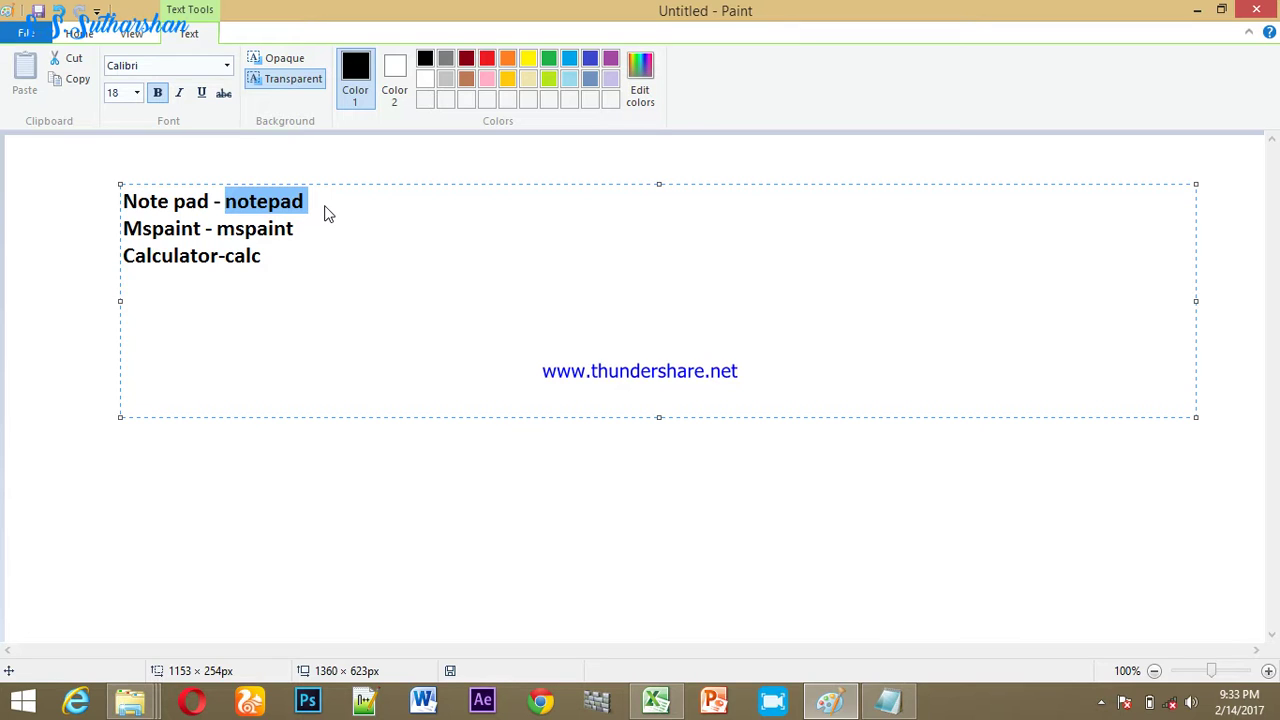
{"action": "left_click", "coordinate": [269, 203]}
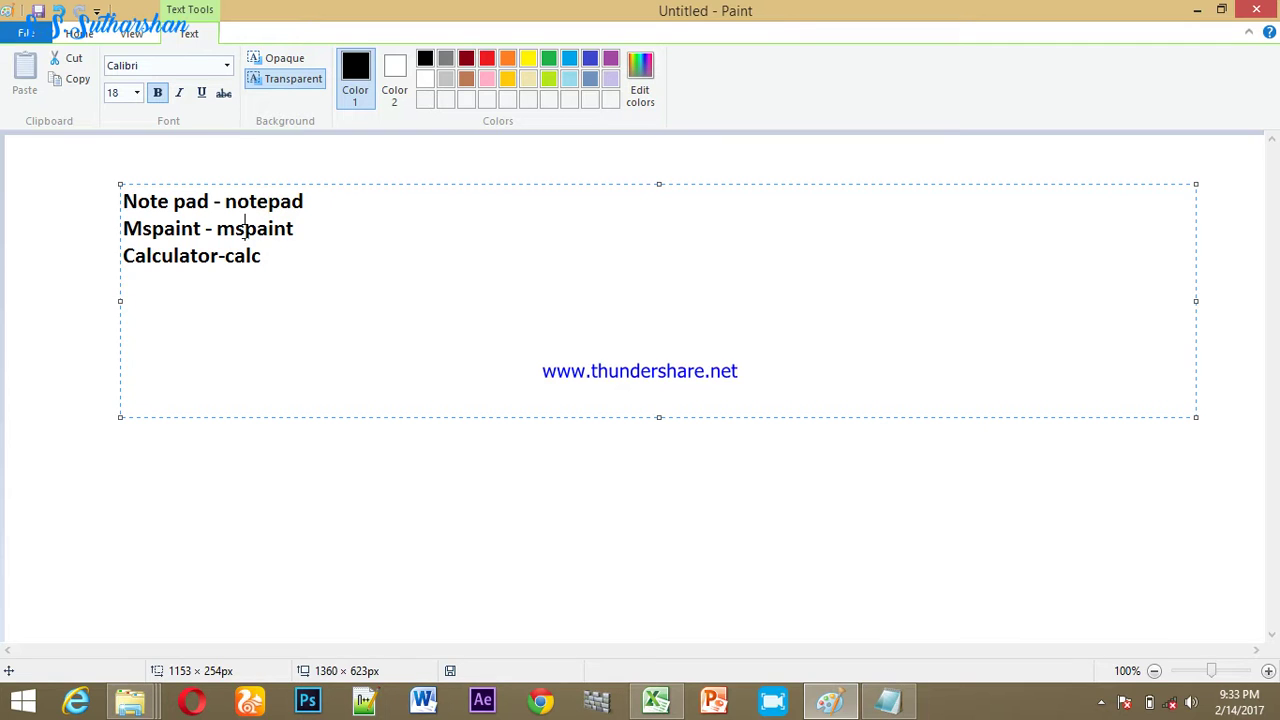
{"action": "left_click_drag", "start_coordinate": [226, 201], "coordinate": [314, 200]}
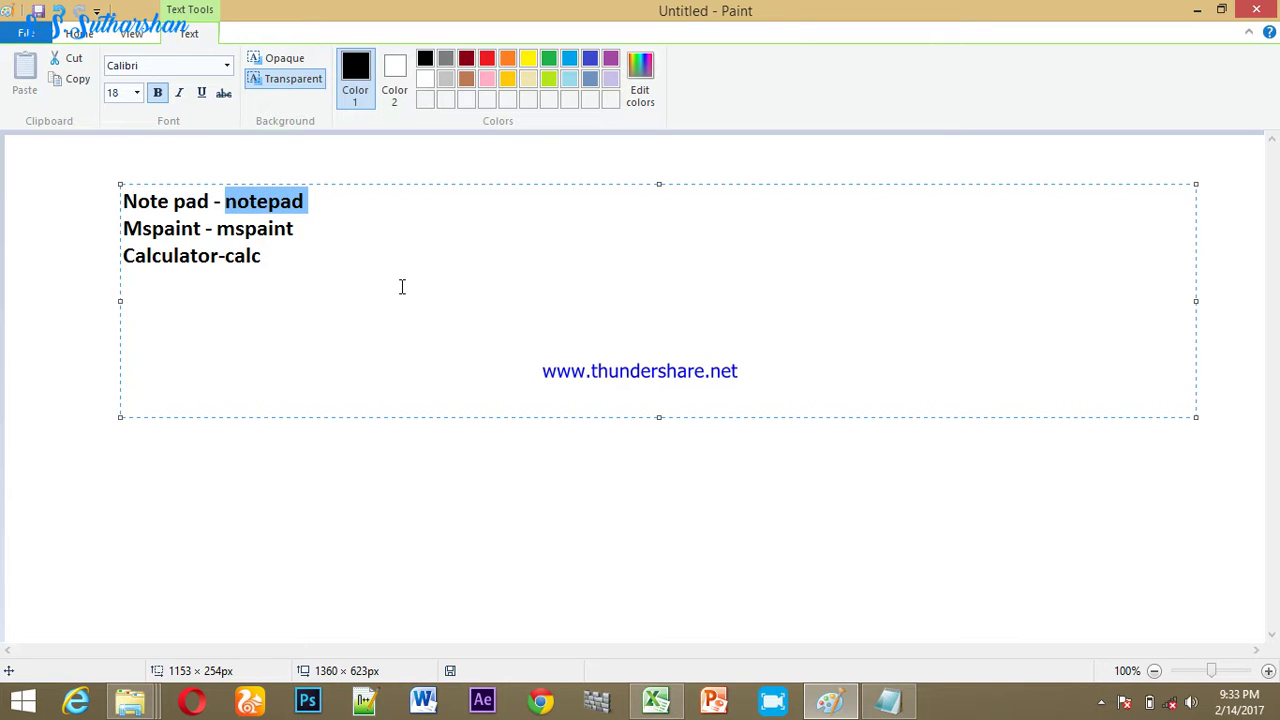
{"action": "left_click", "coordinate": [301, 227]}
{"action": "left_click_drag", "start_coordinate": [301, 227], "coordinate": [236, 227]}
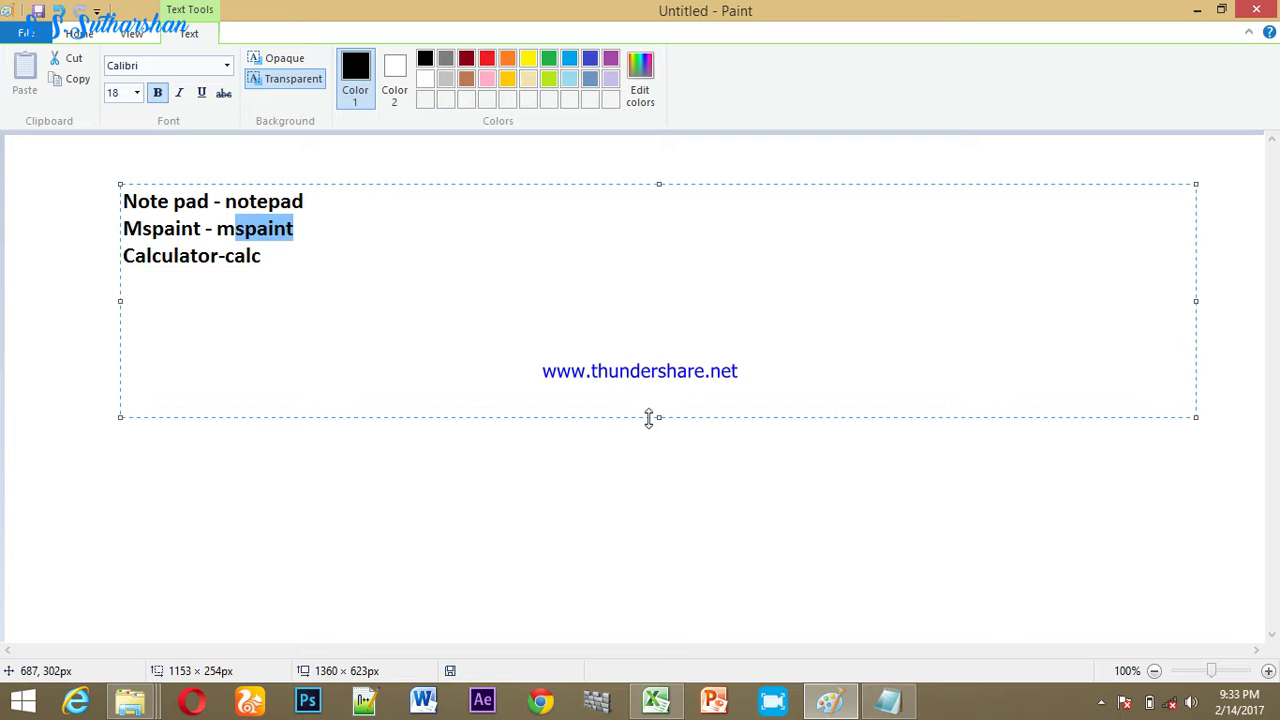
{"action": "left_click_drag", "start_coordinate": [284, 258], "coordinate": [210, 256]}
{"action": "key", "text": "ctrl+a"}
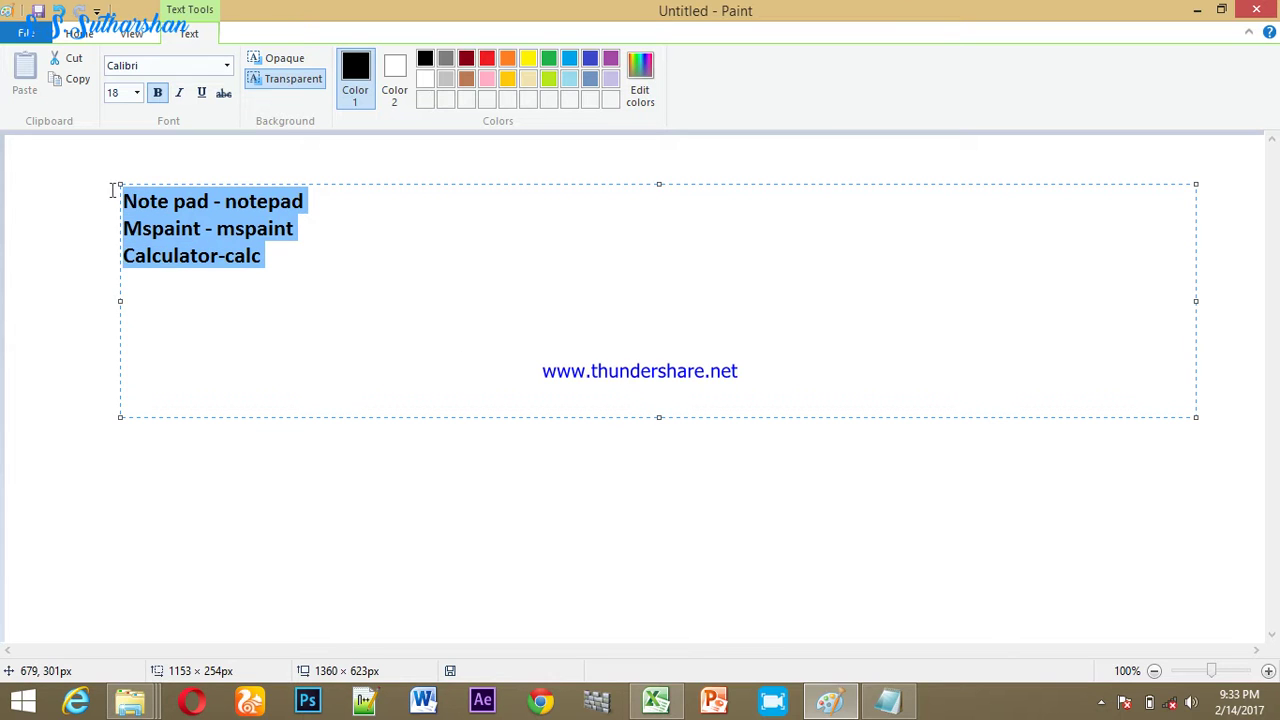
{"action": "left_click", "coordinate": [1197, 10]}
Step: Move the TVEC folder toward the middle of the desktop, and open it to view its contents before closing it
{"action": "mouse_move", "coordinate": [417, 150]}
{"action": "left_mouse_down"}
{"action": "mouse_move", "coordinate": [430, 298]}
{"action": "mouse_move", "coordinate": [572, 302]}
{"action": "mouse_move", "coordinate": [574, 279]}
{"action": "left_mouse_up"}
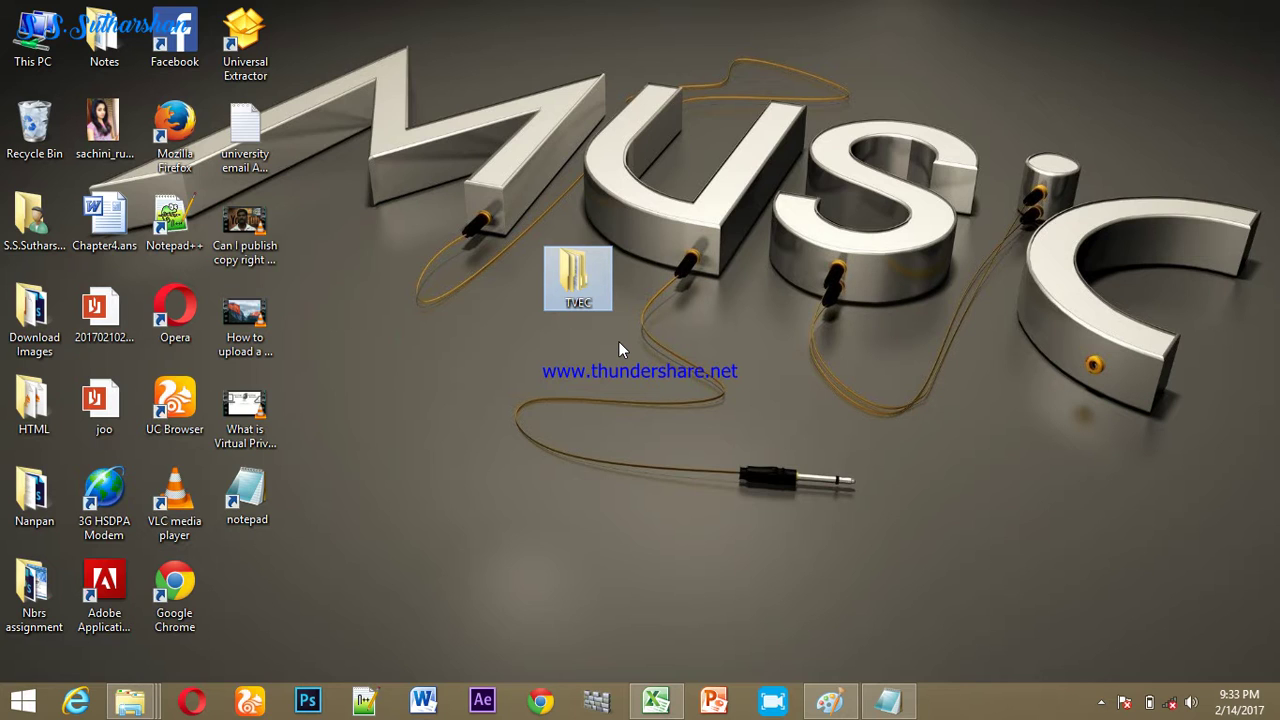
{"action": "mouse_move", "coordinate": [597, 275]}
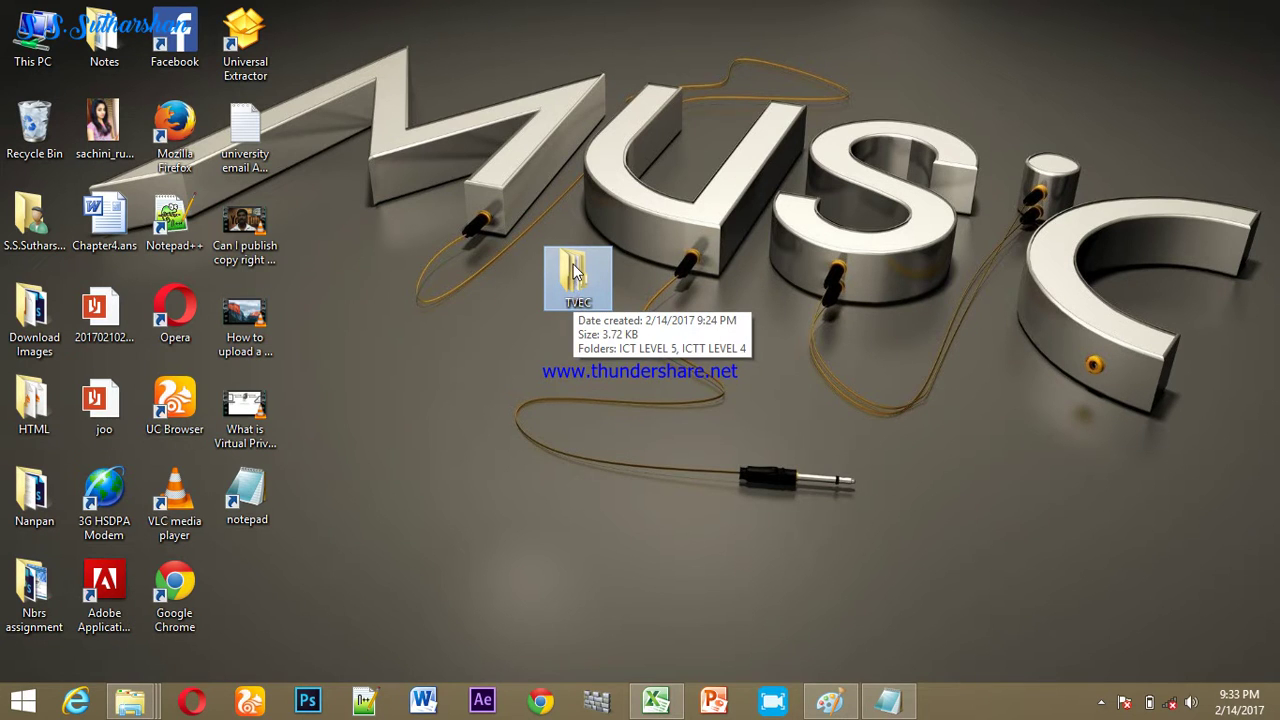
{"action": "left_click_drag", "start_coordinate": [575, 273], "coordinate": [579, 315]}
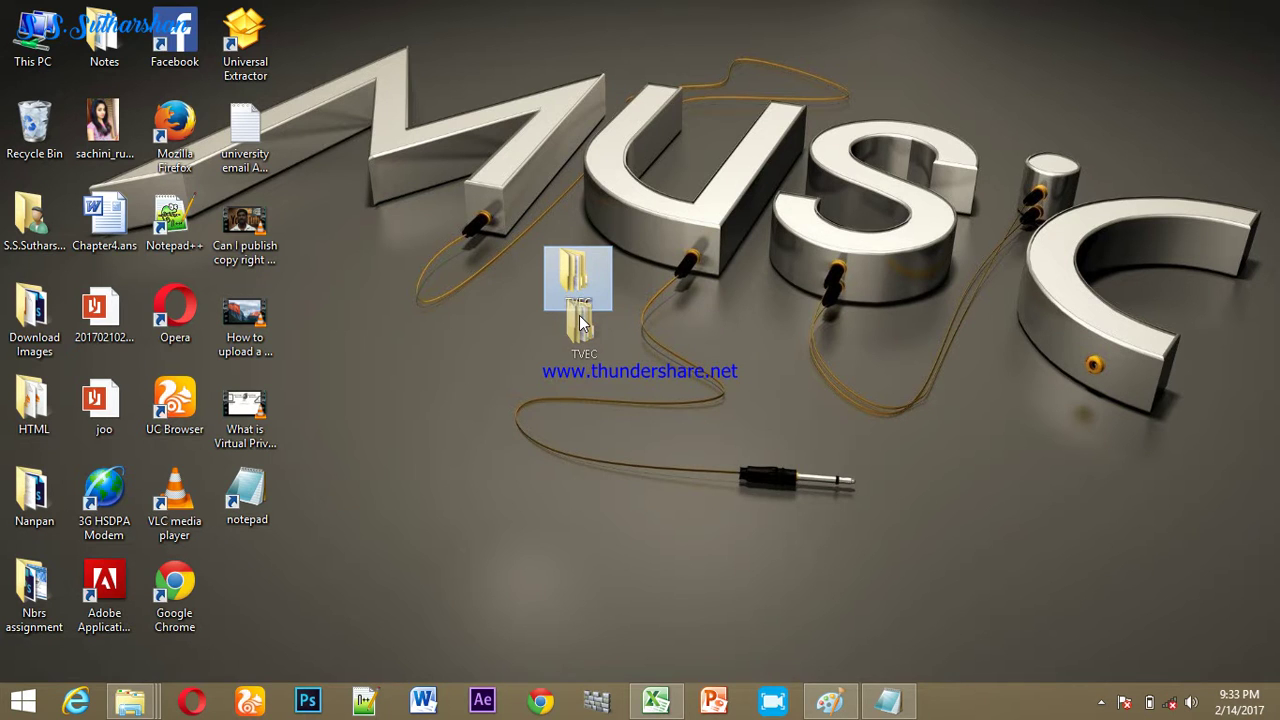
{"action": "double_click", "coordinate": [579, 315]}
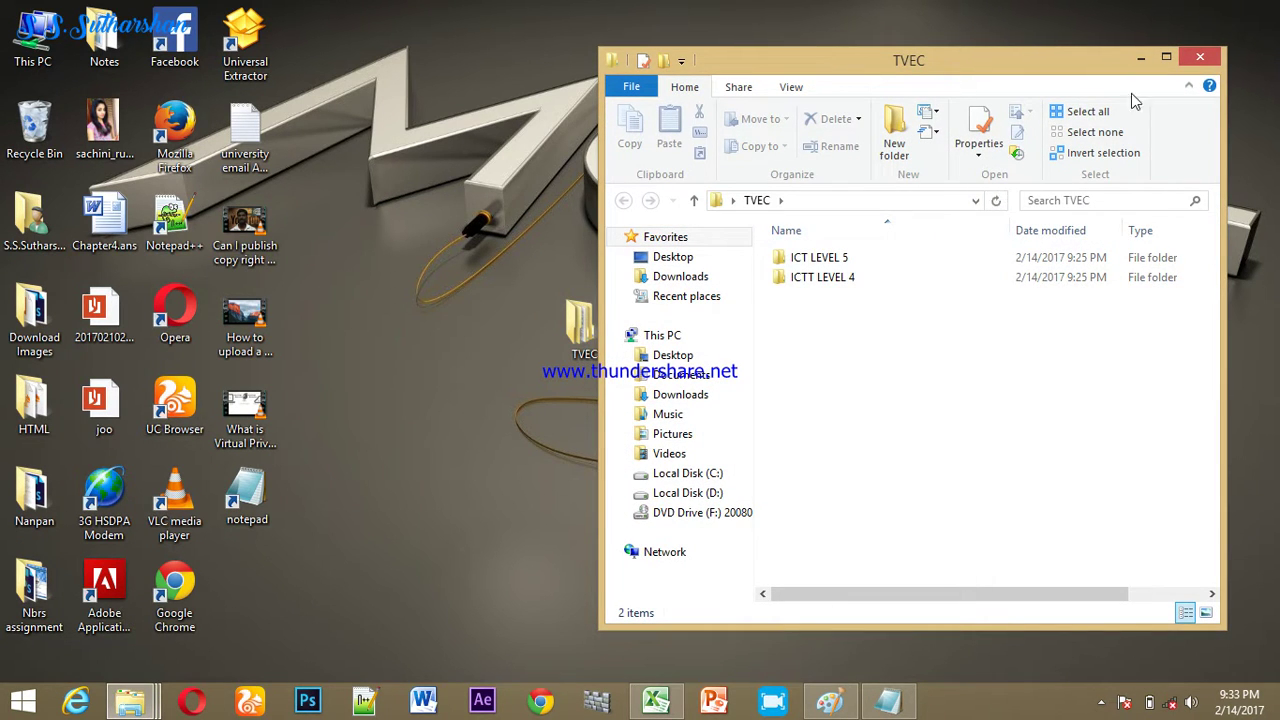
{"action": "left_click", "coordinate": [1197, 59]}
Step: Shift the TVEC folder slightly upward on the desktop and examine its general properties, including its attributes, without changing them
{"action": "left_click_drag", "start_coordinate": [602, 326], "coordinate": [597, 281]}
{"action": "right_click", "coordinate": [588, 277]}
{"action": "left_click", "coordinate": [662, 668]}
{"action": "left_click_drag", "start_coordinate": [729, 237], "coordinate": [860, 73]}
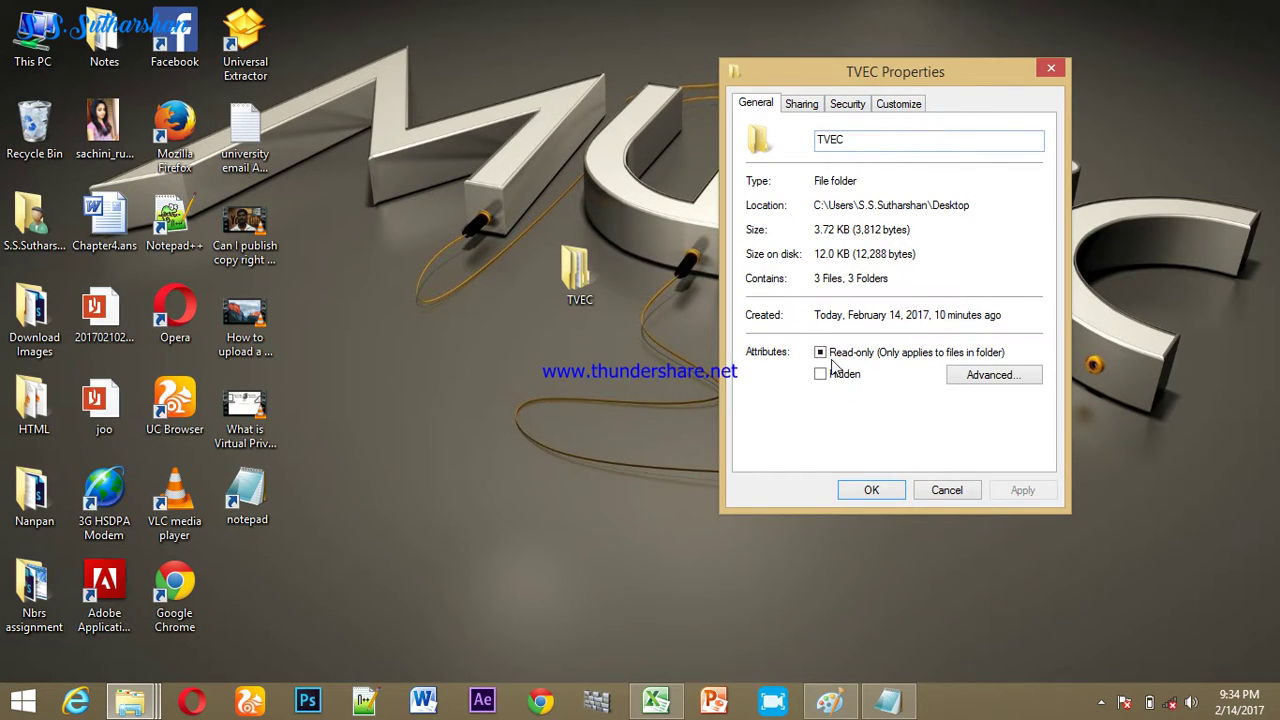
{"action": "left_click", "coordinate": [1051, 67]}
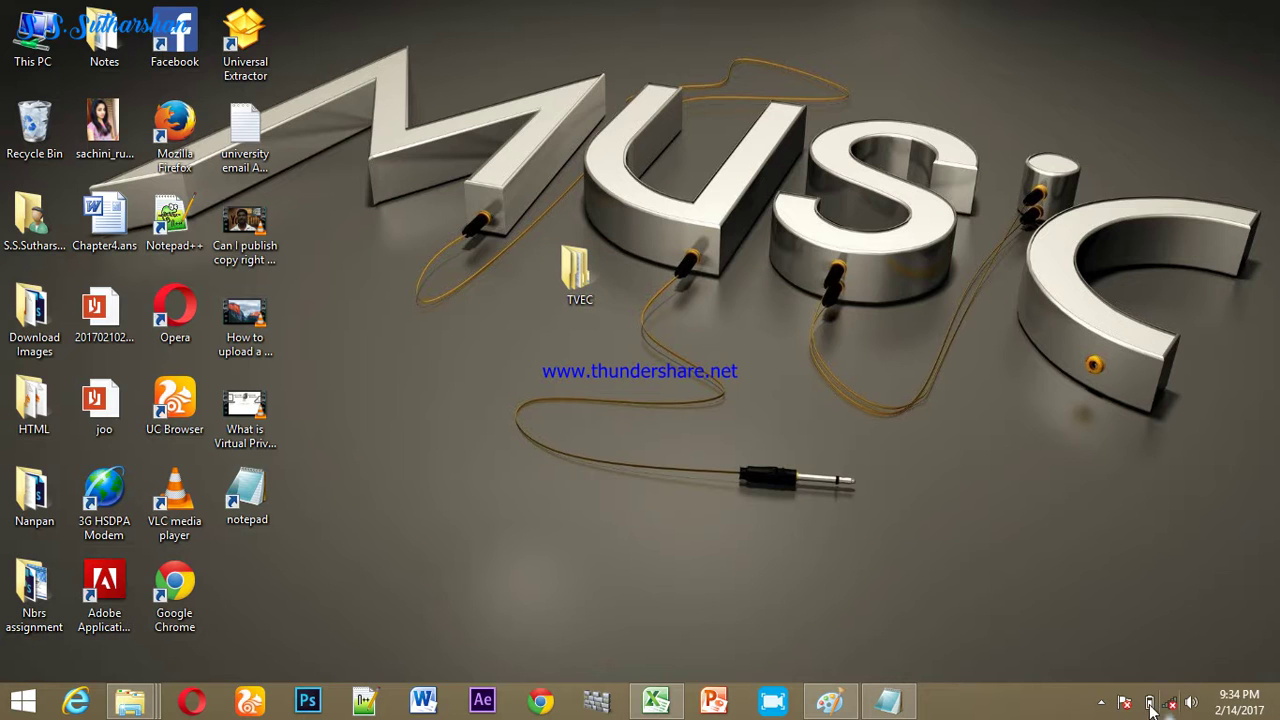
{"action": "left_click", "coordinate": [1100, 703]}
{"action": "left_click", "coordinate": [1070, 605]}
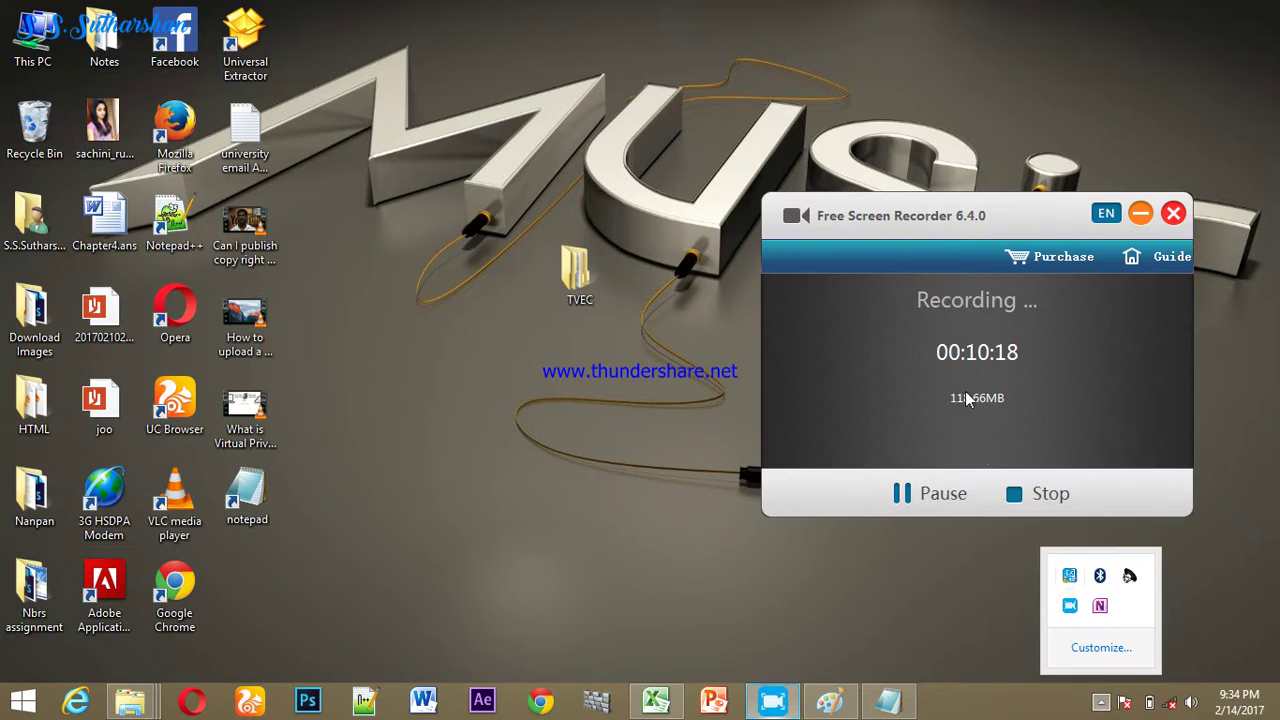